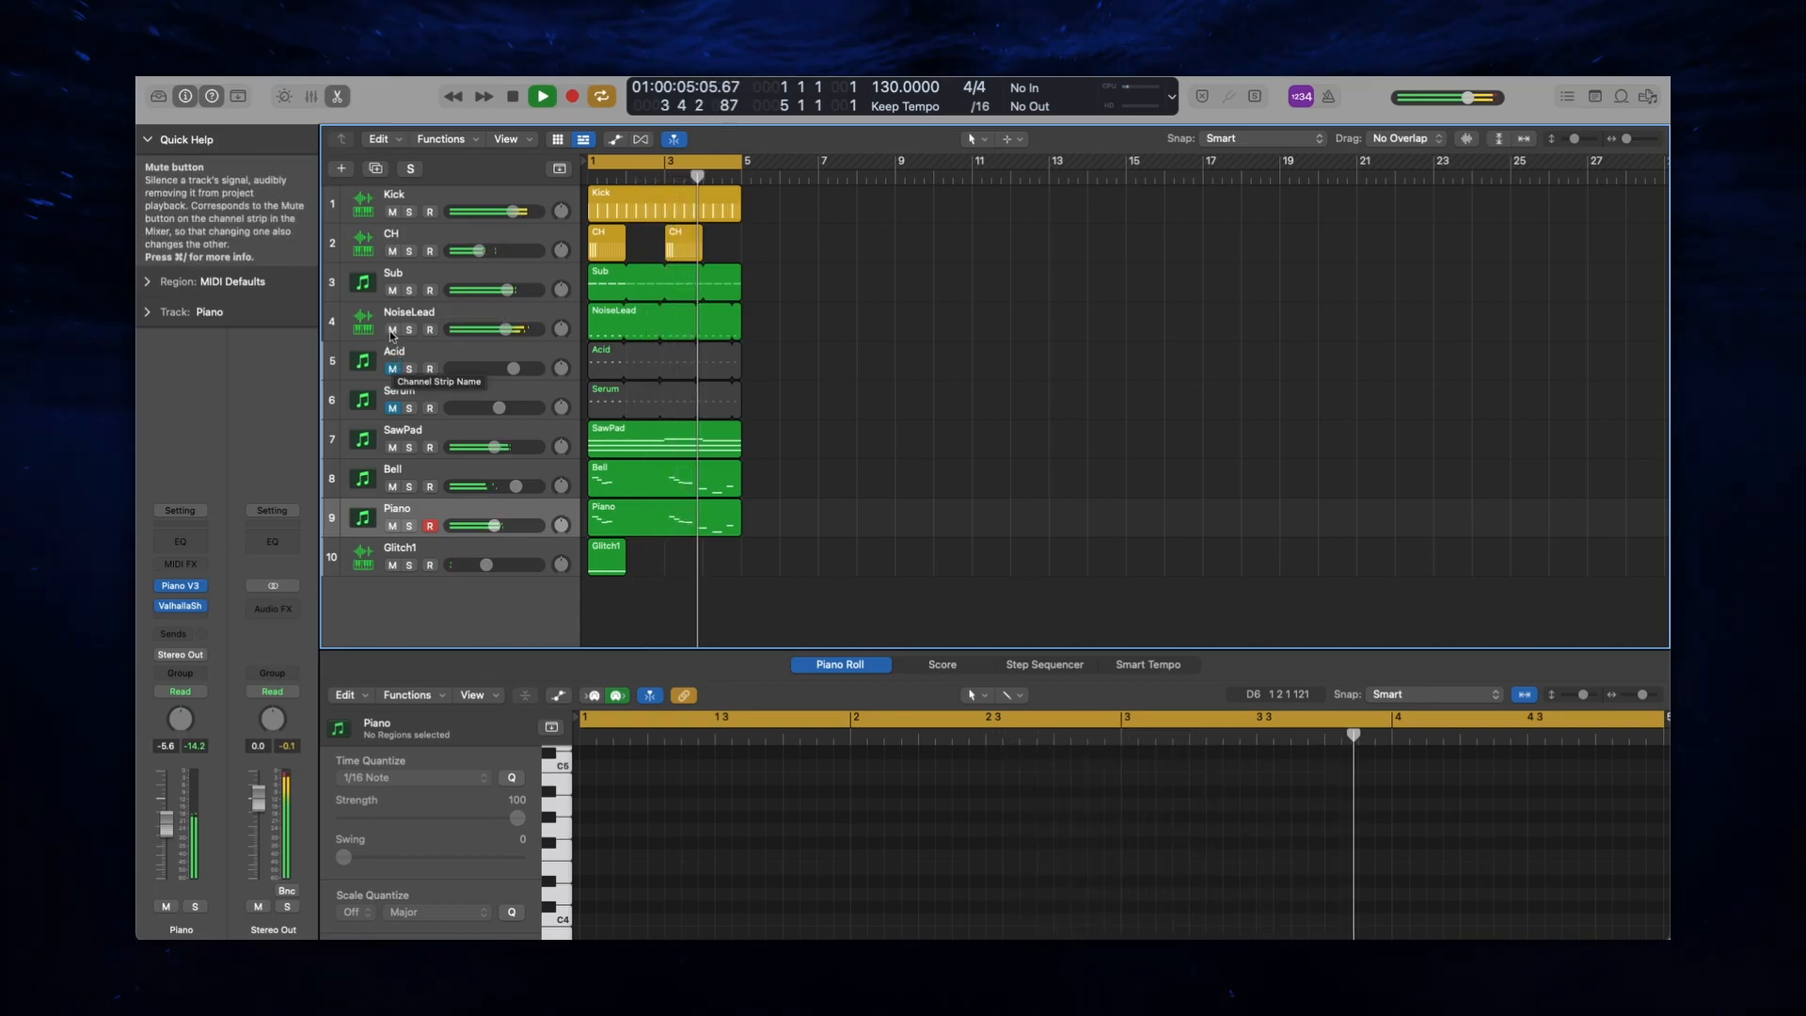
Compare the leads in the playing loop by swapping NoiseLead for Acid and Acid for Serum using track mutes, and stop playback.
click(392, 330)
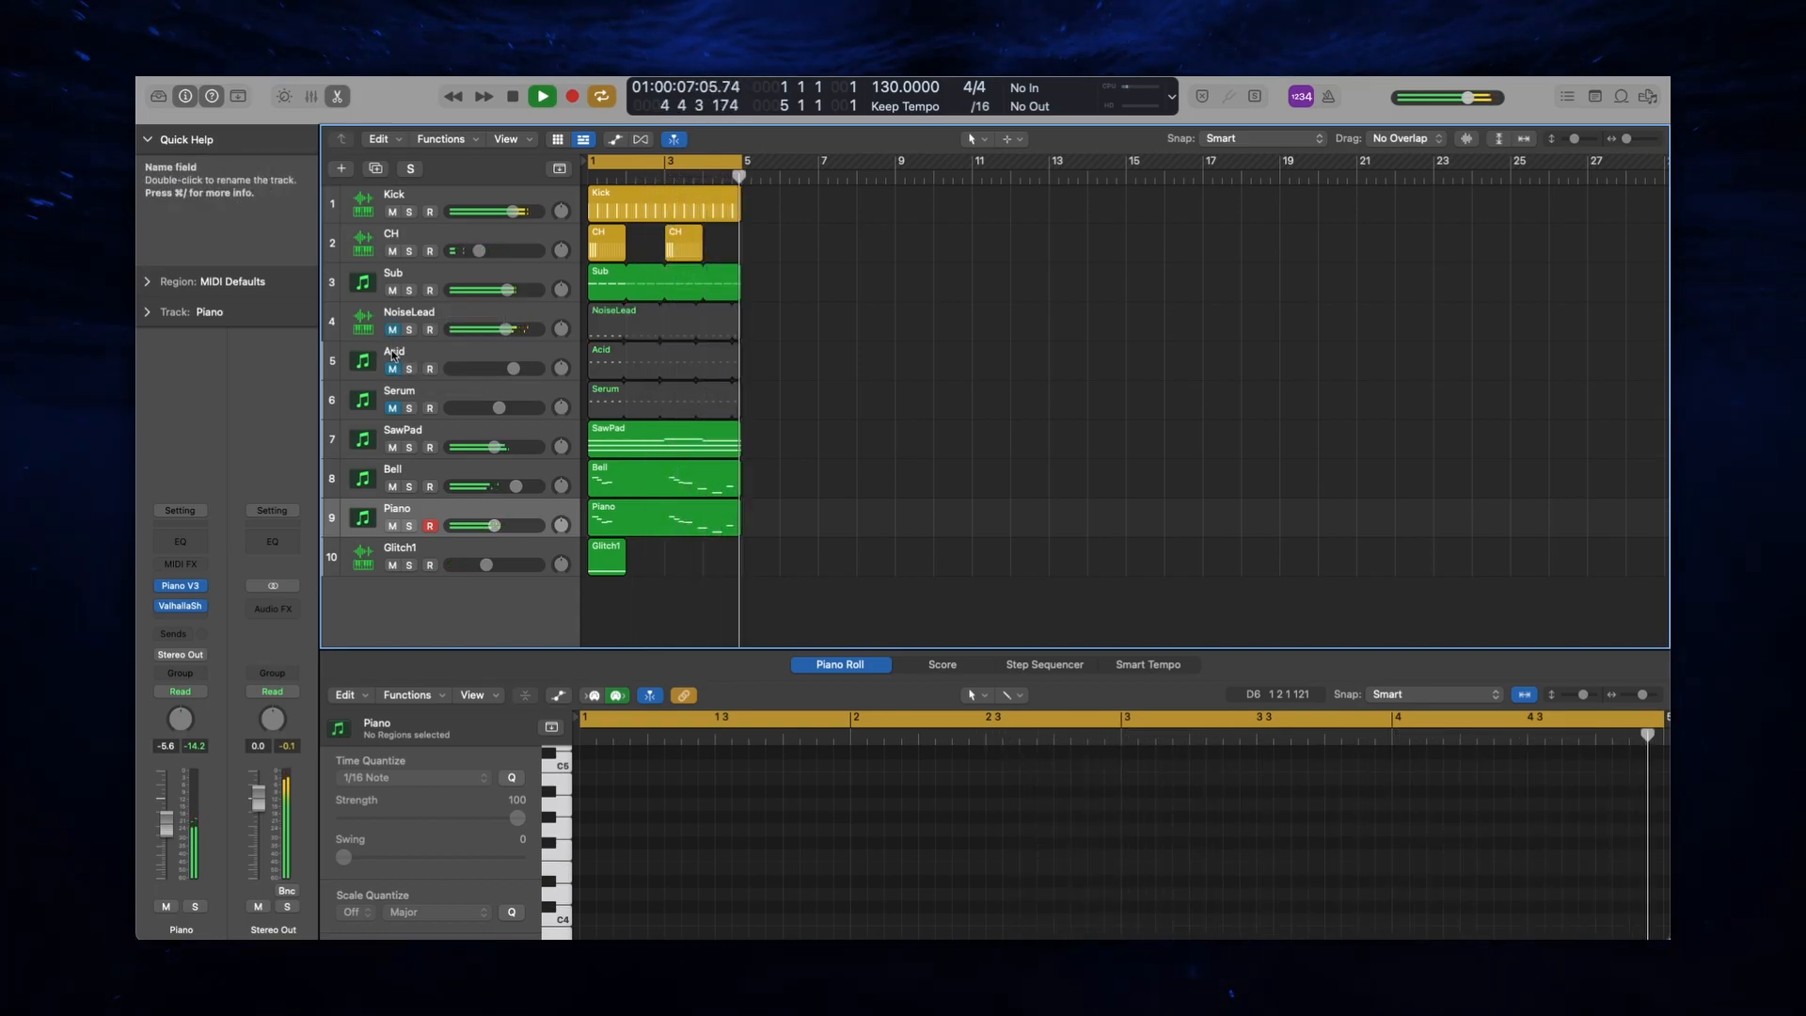
click(393, 369)
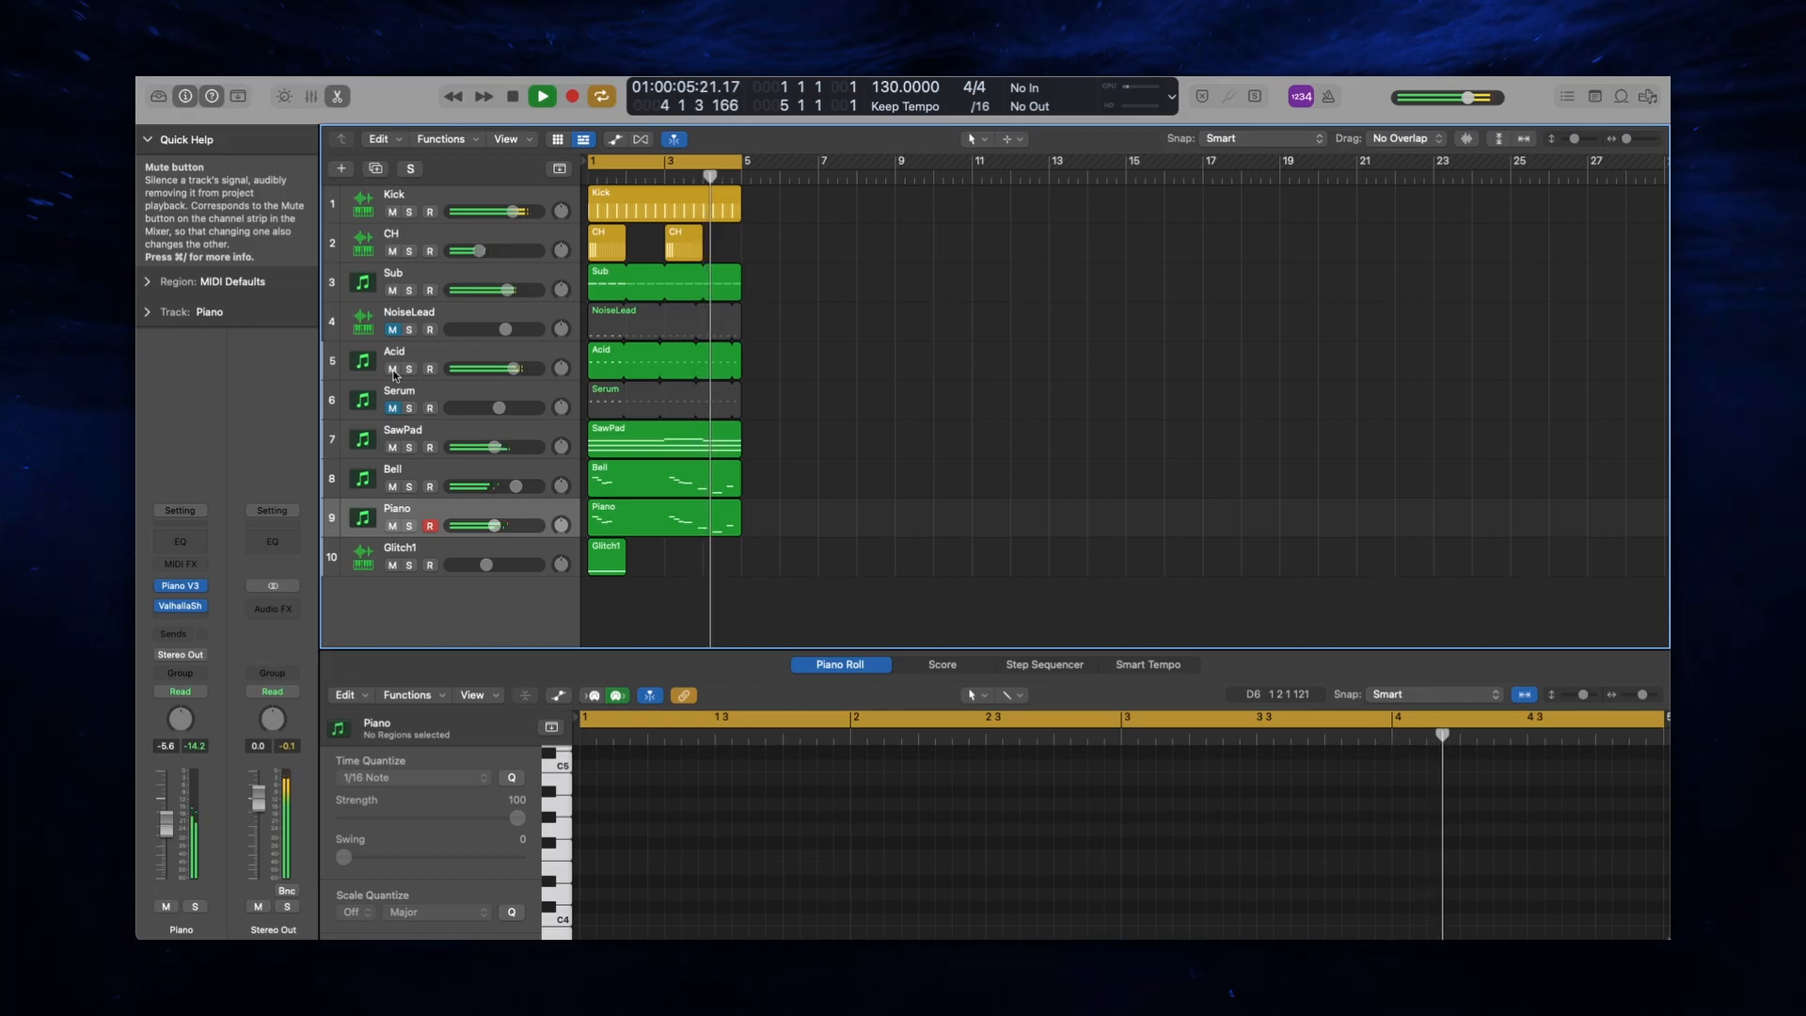
click(392, 369)
click(392, 408)
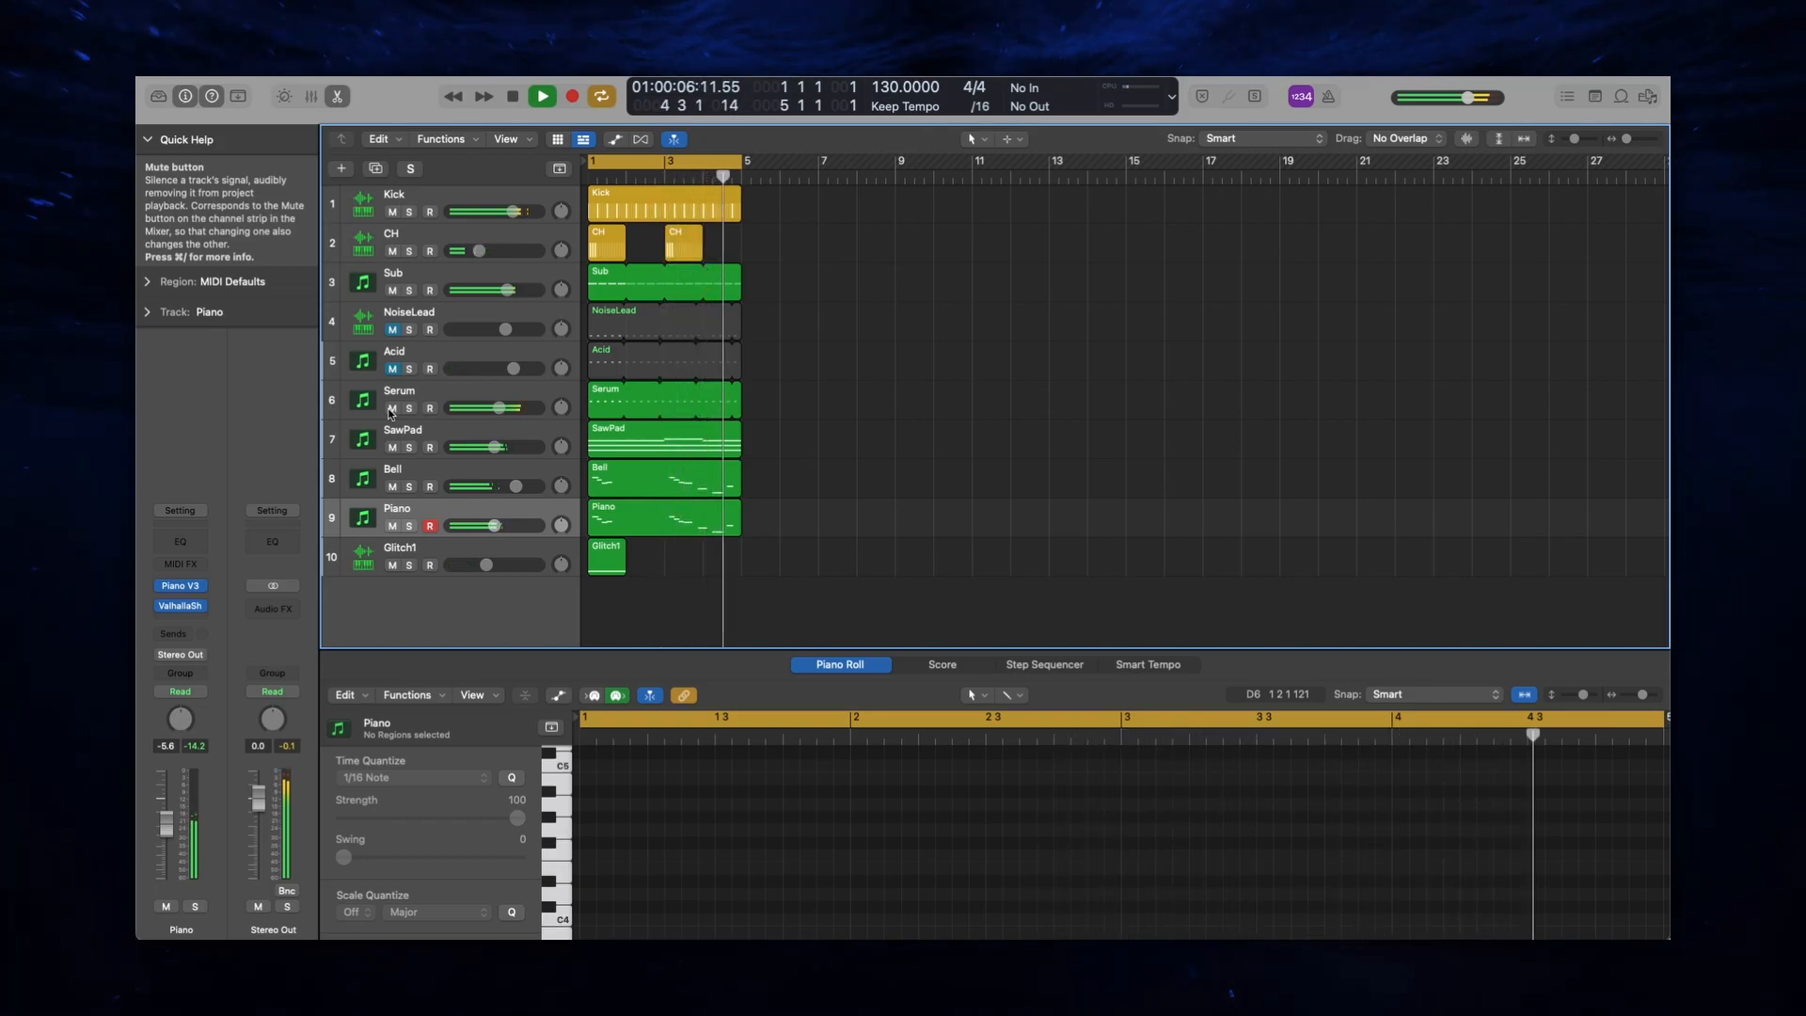
key(space)
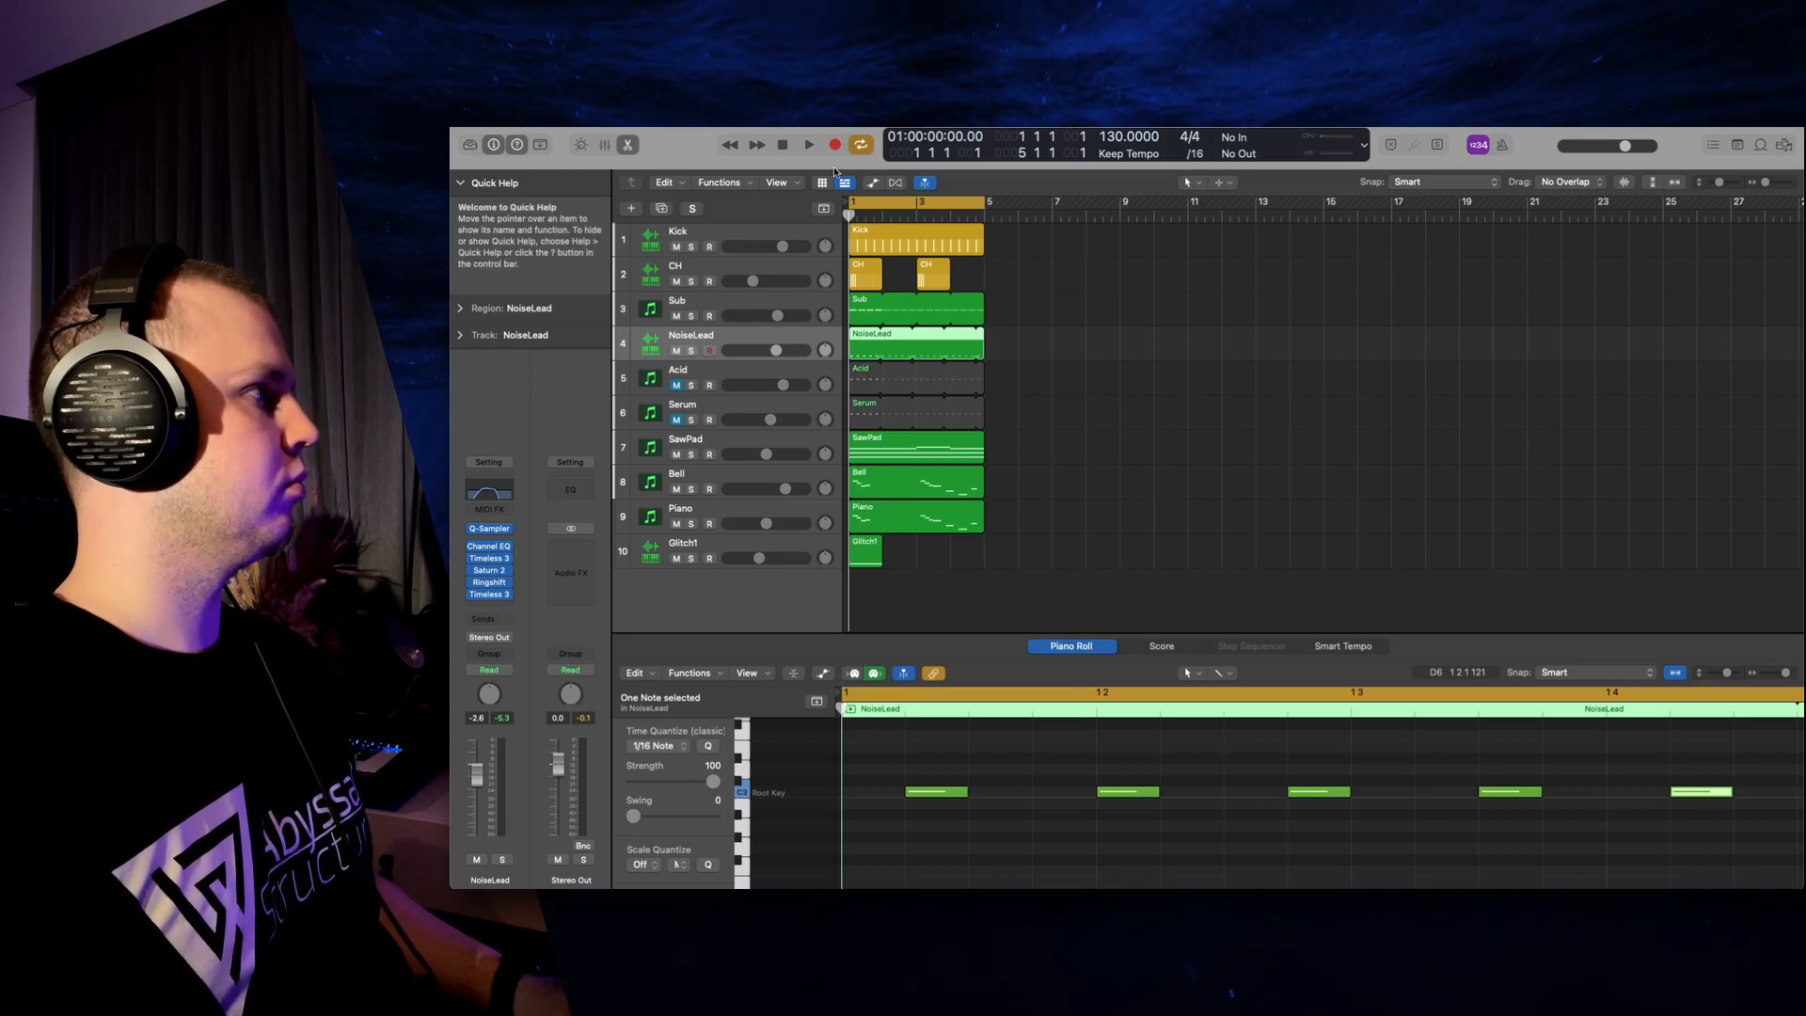
Play the loop with NoiseLead audible, stop it, and bypass the audio effects on the NoiseLead channel.
click(807, 145)
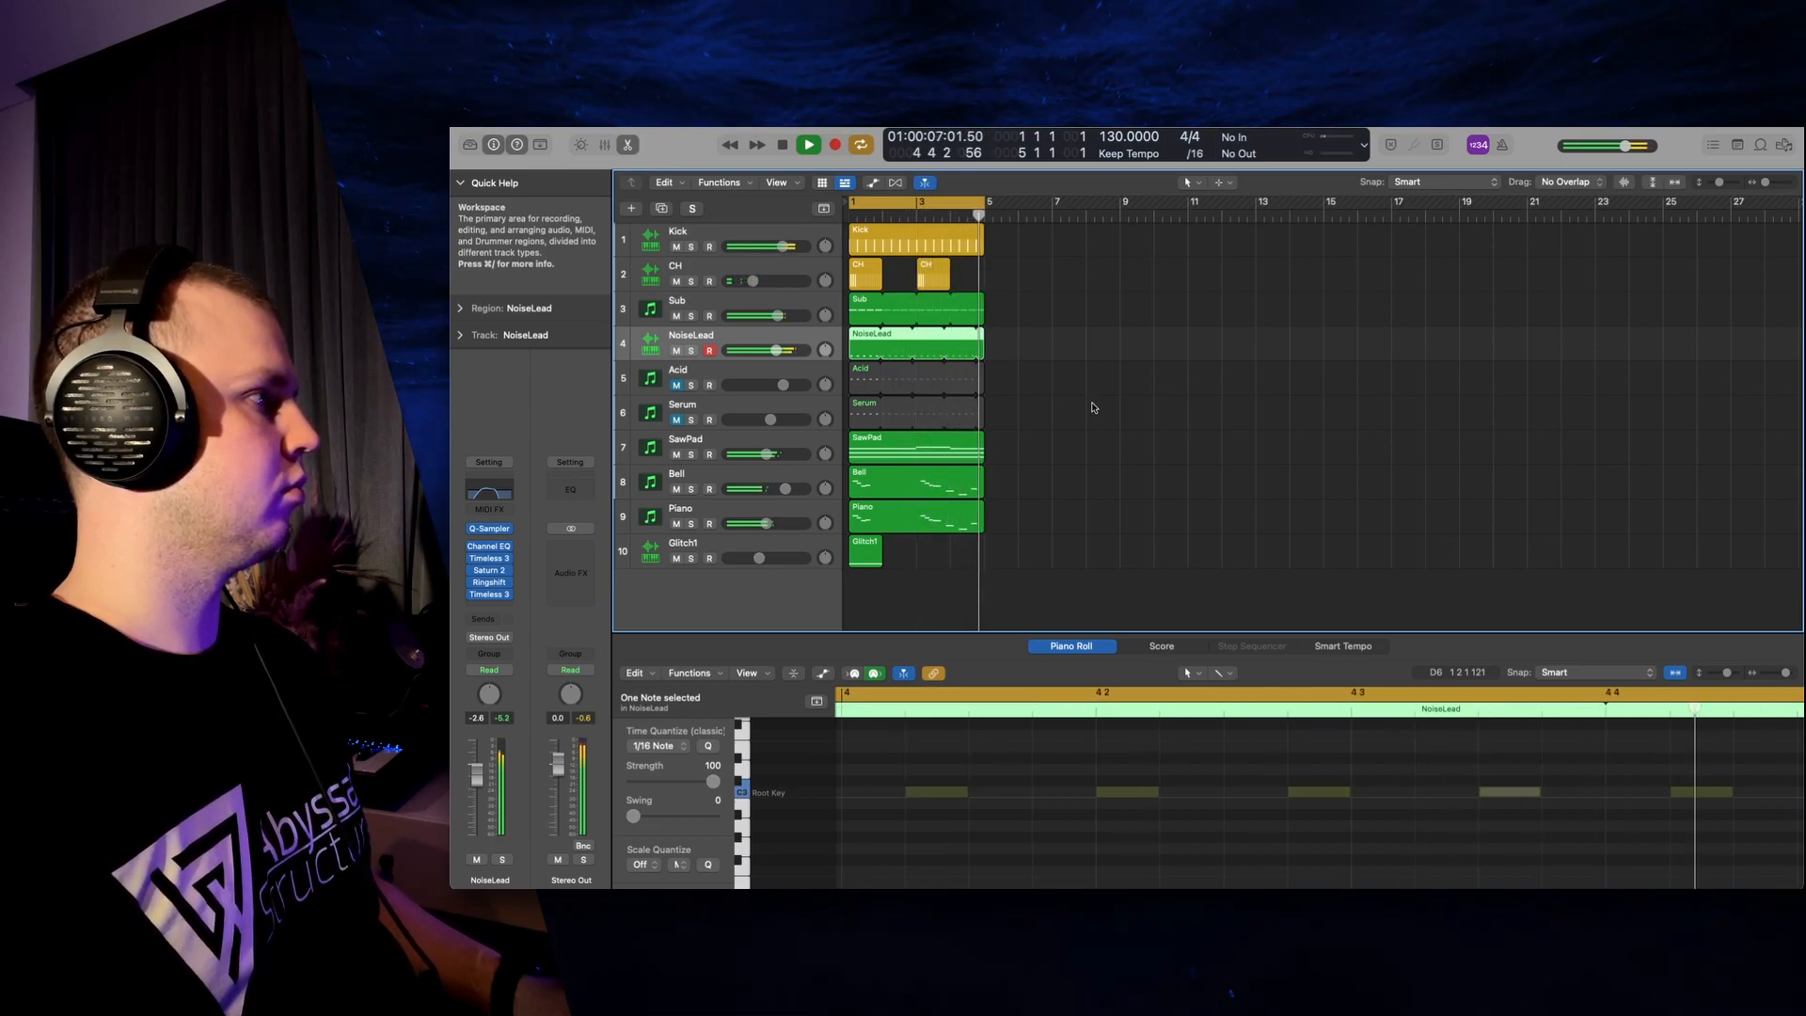
key(space)
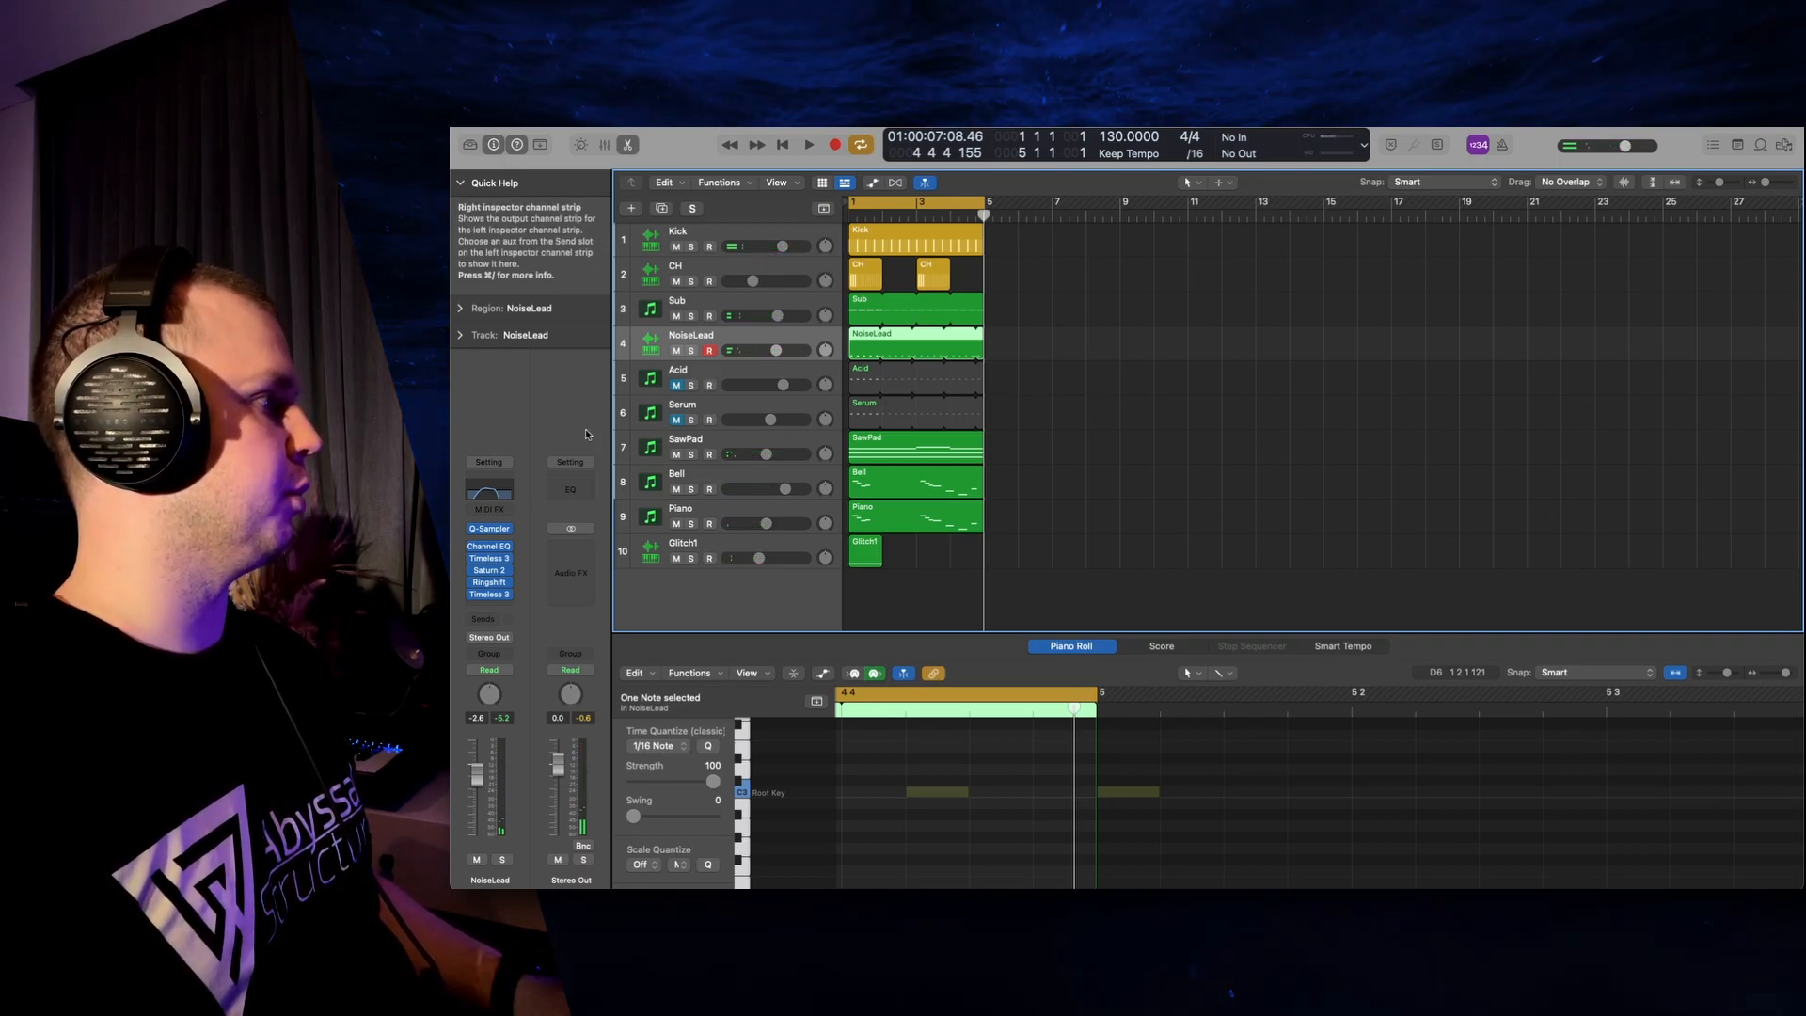
right_click(473, 583)
click(472, 586)
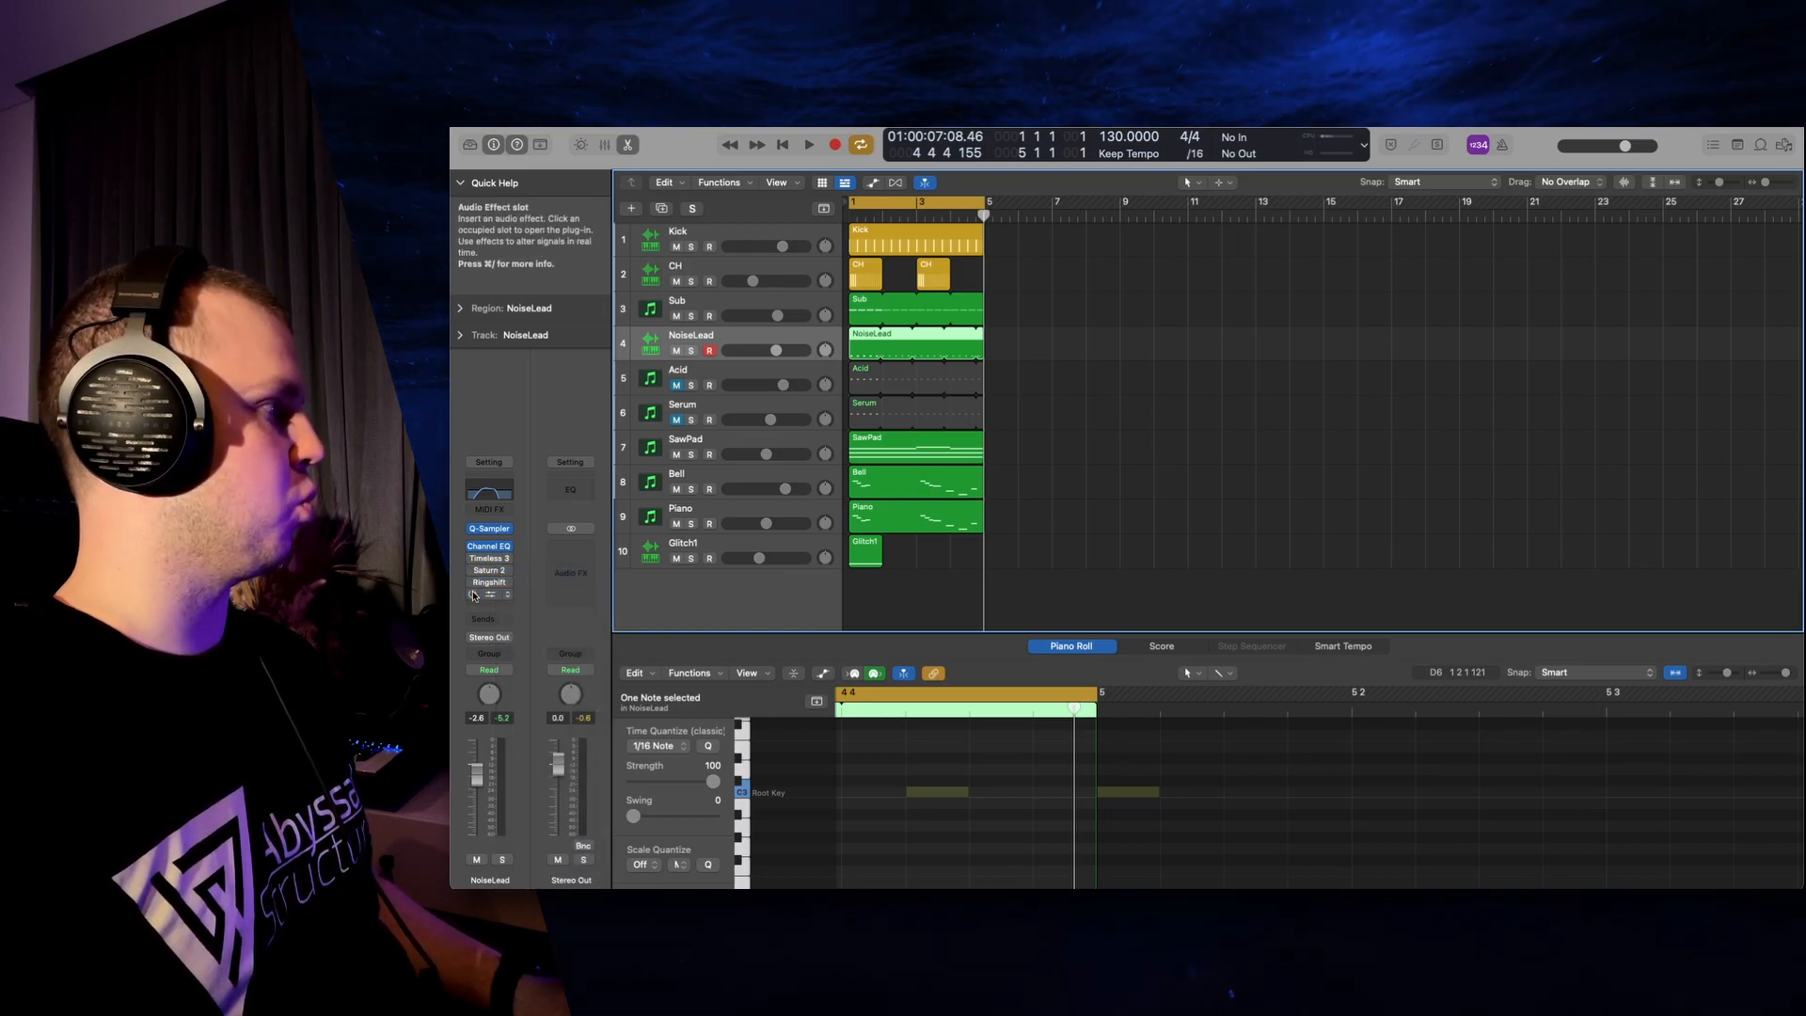
Examine the NoiseLead sound source in Quick Sampler and the curve of its Channel EQ, and close the EQ window.
click(490, 532)
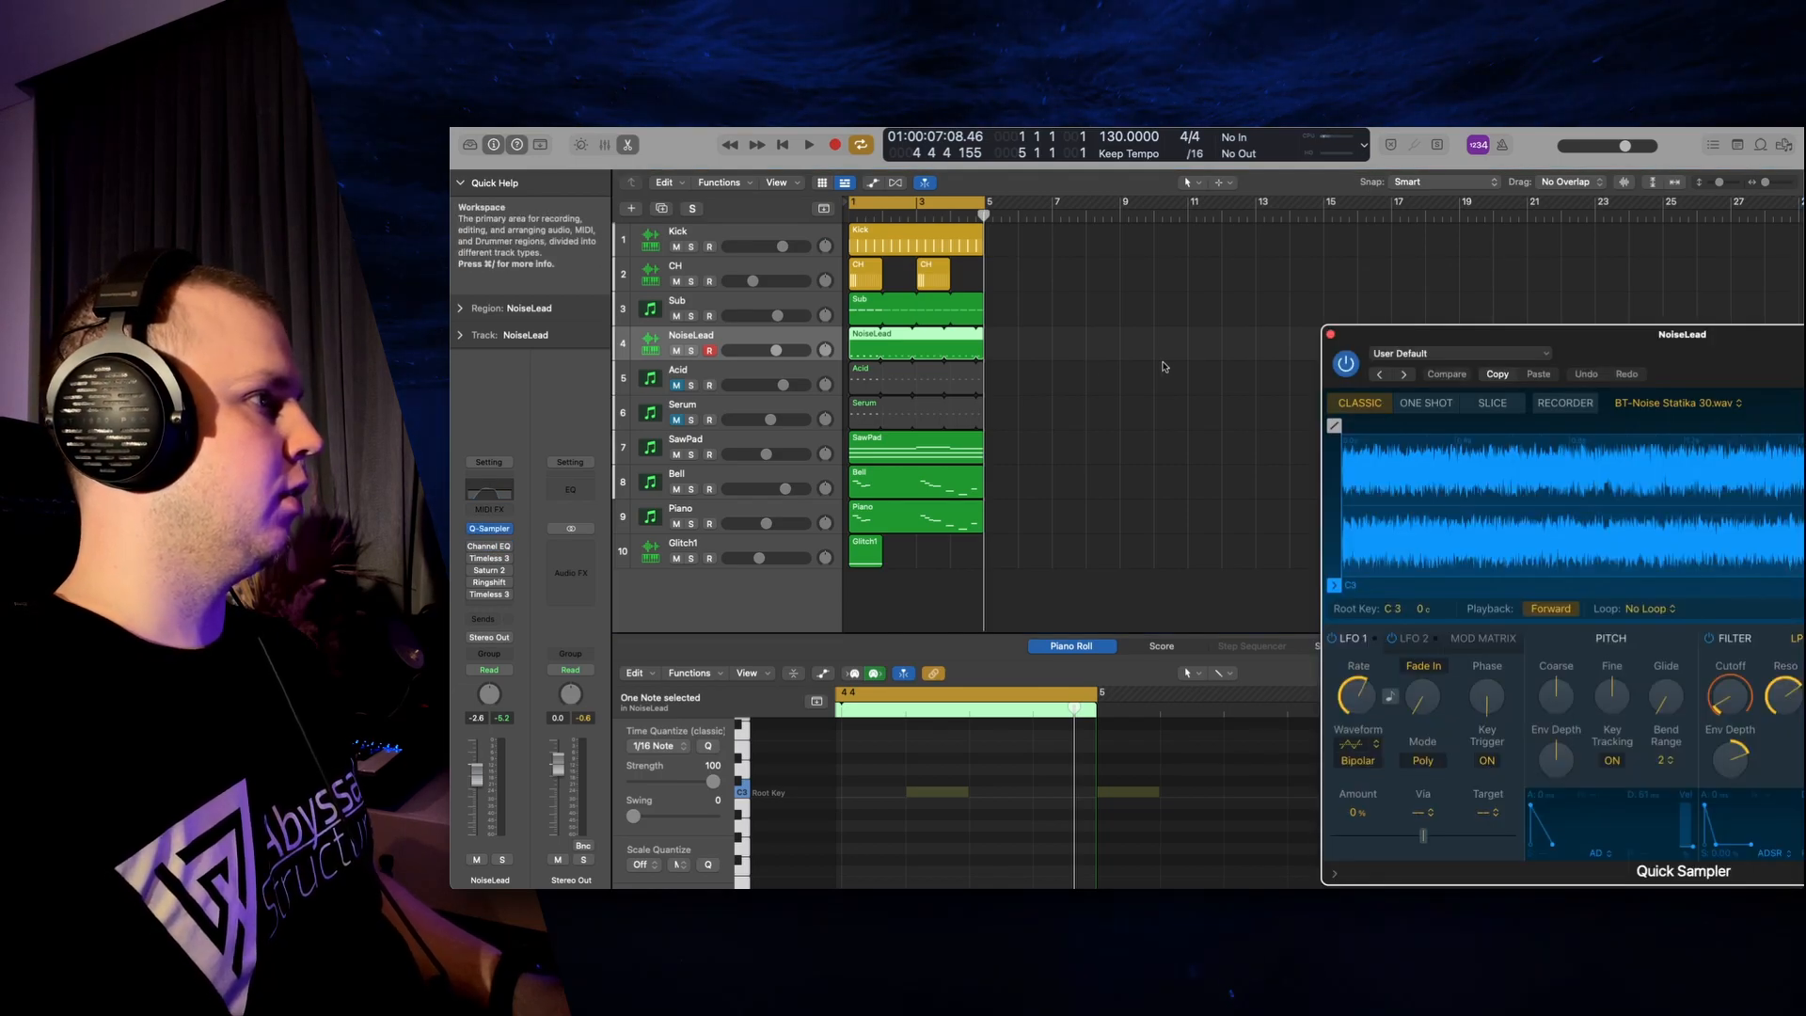
drag(1613, 344, 1199, 247)
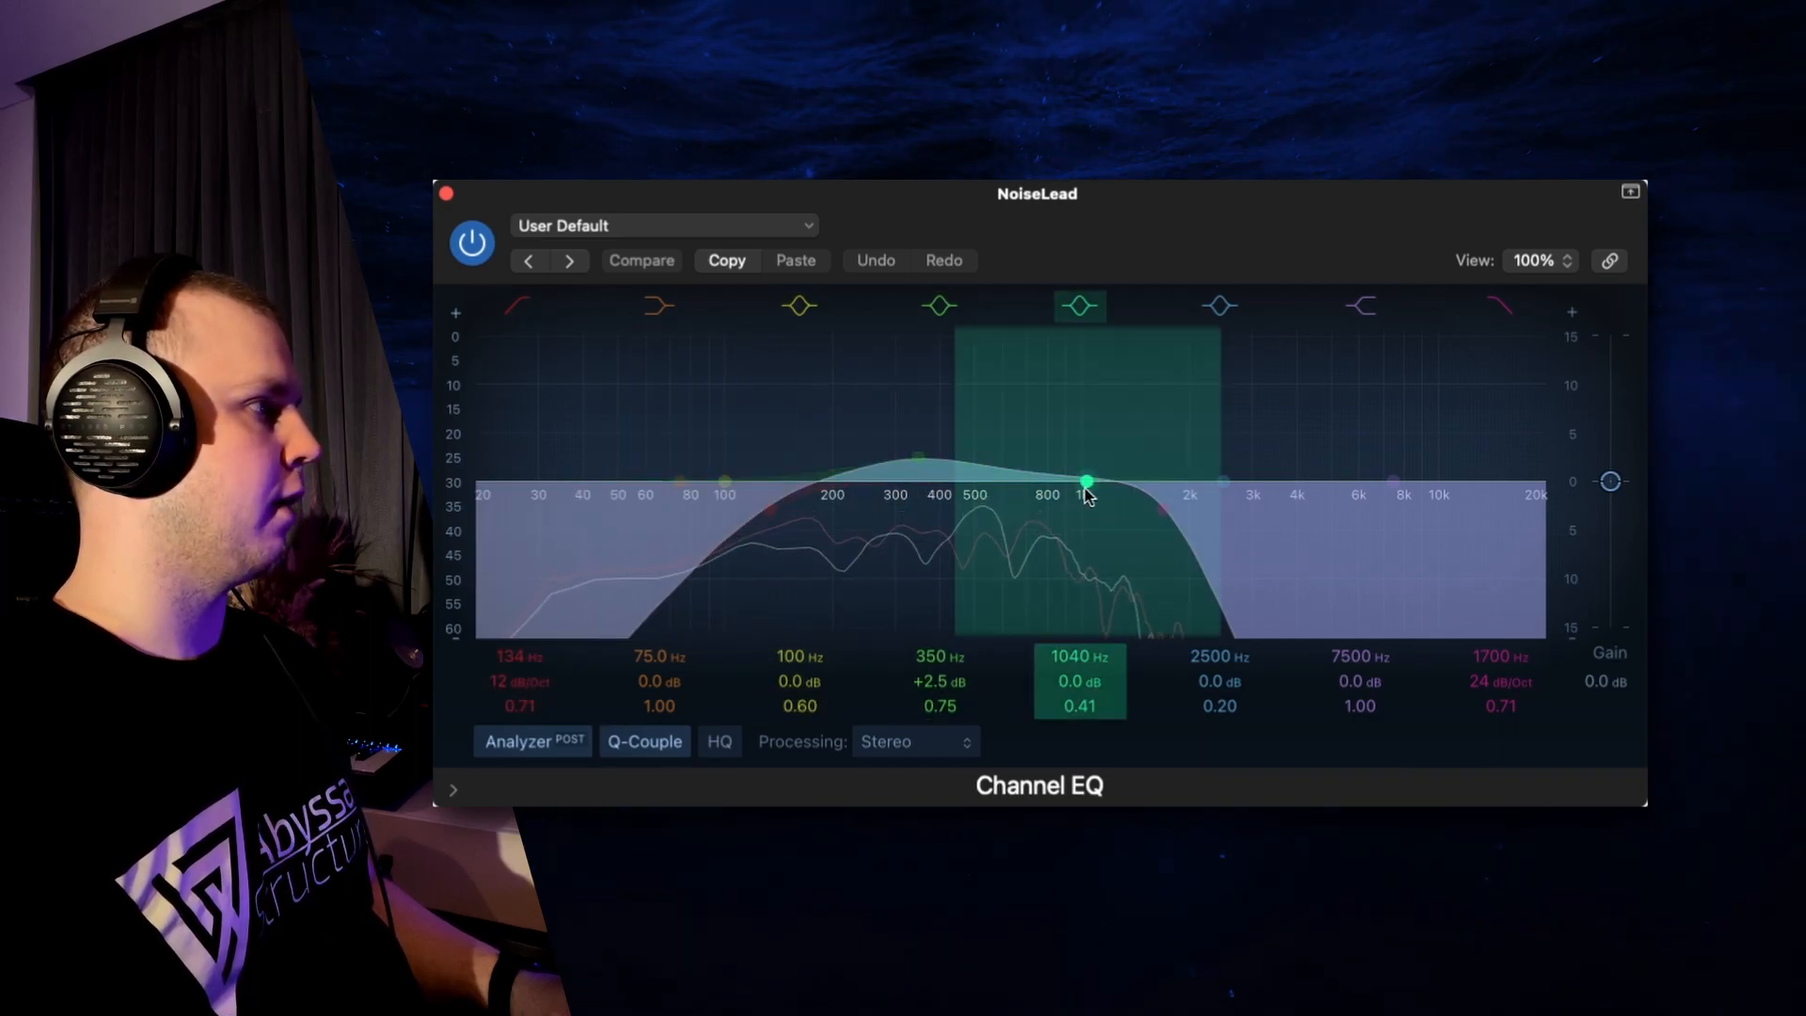
click(447, 195)
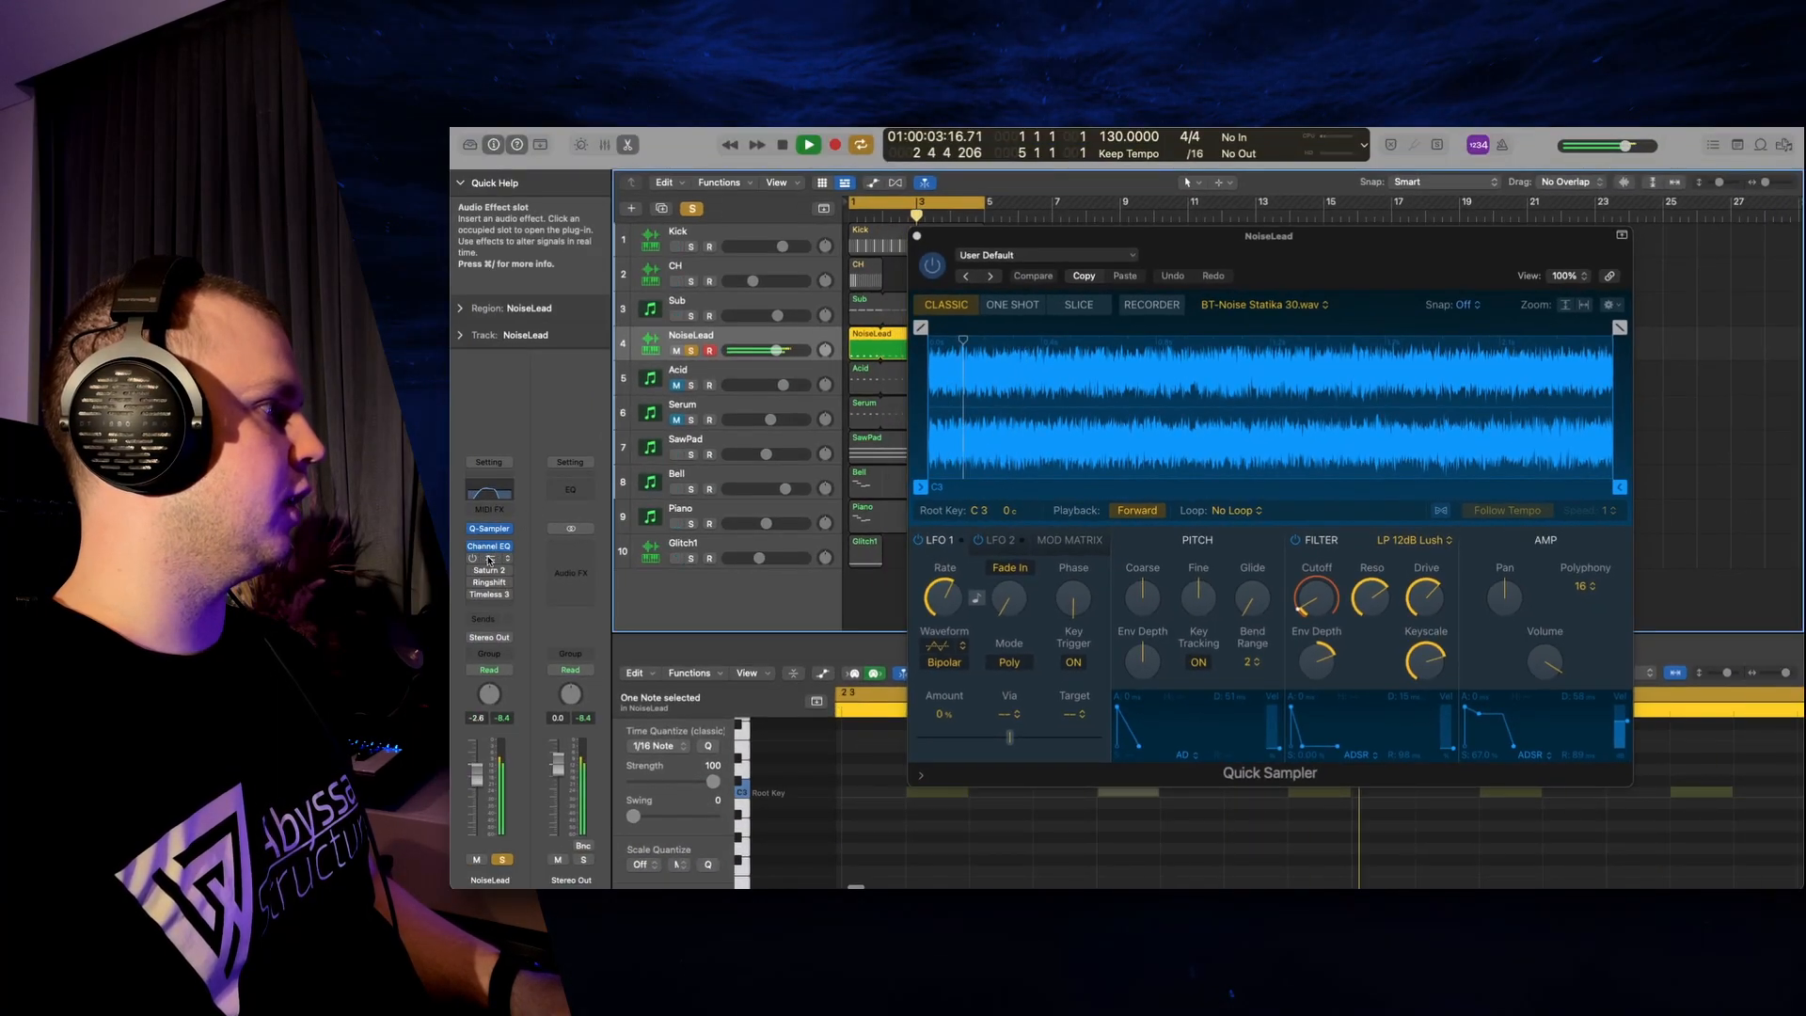
Switch on the first Timeless 3 delay and the Saturn 2 saturator on the NoiseLead channel.
click(488, 560)
drag(1502, 329, 1083, 280)
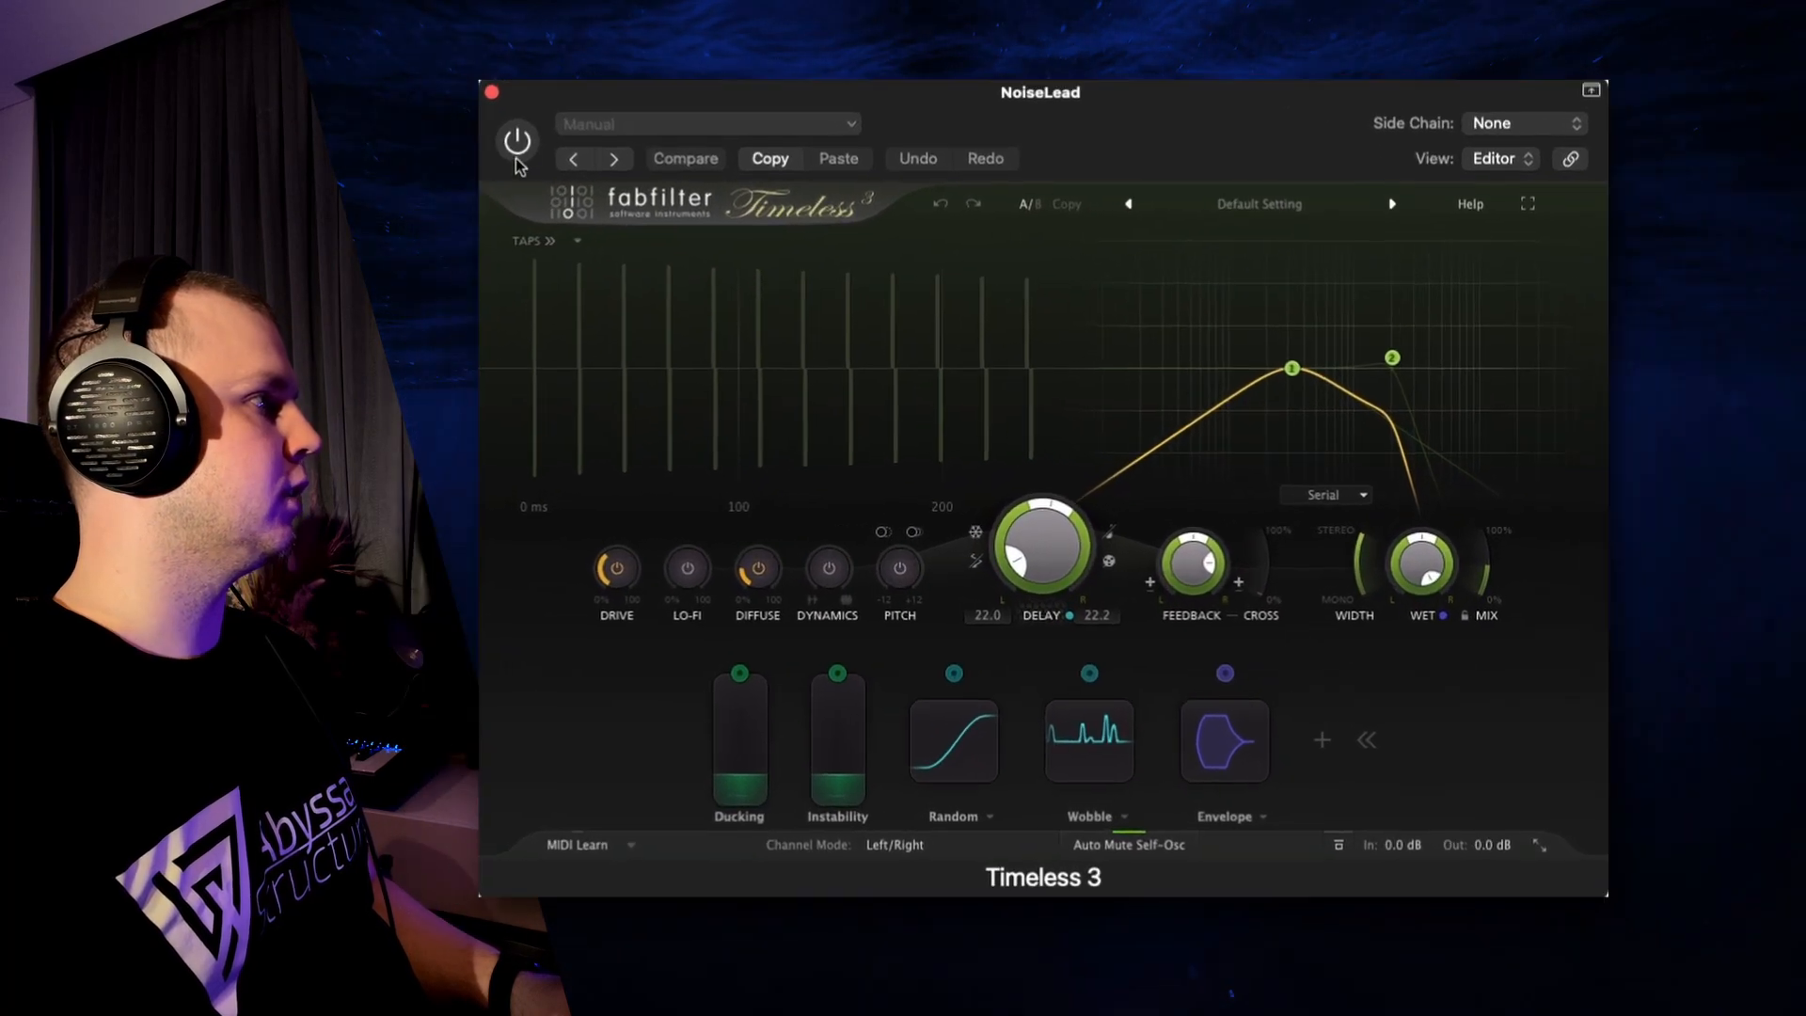
click(517, 141)
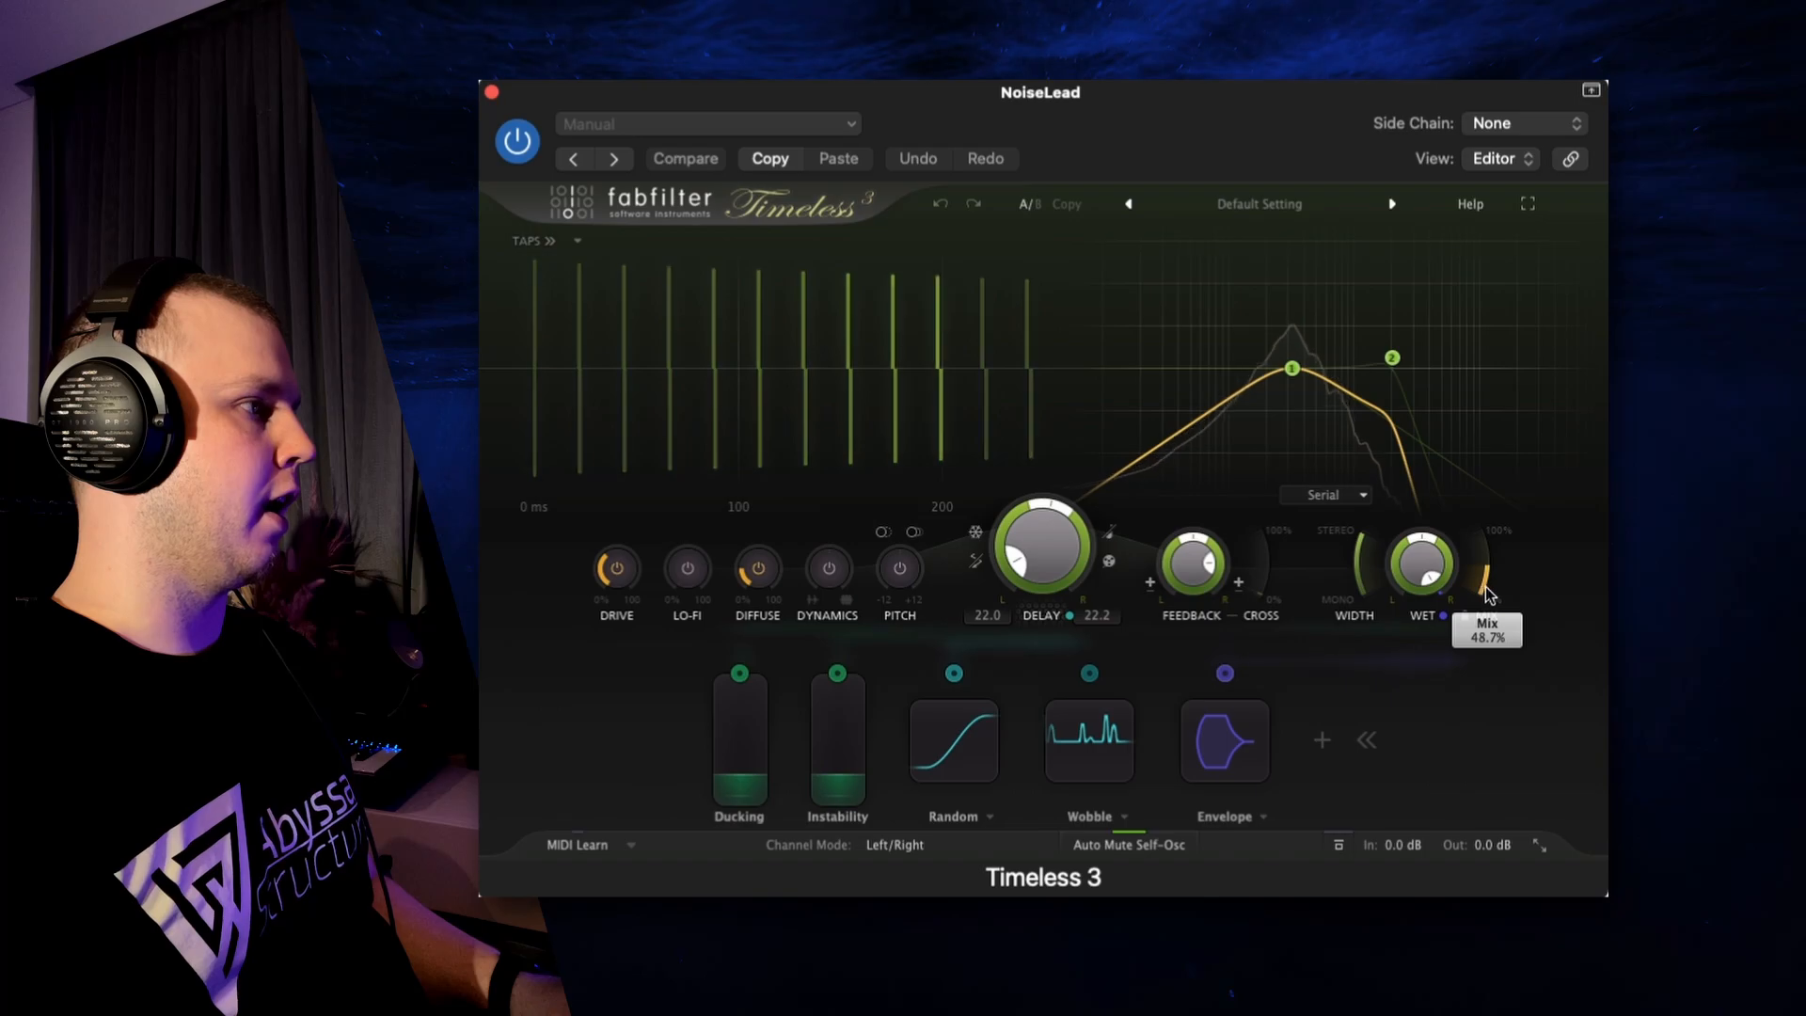
mouse_move(1497, 591)
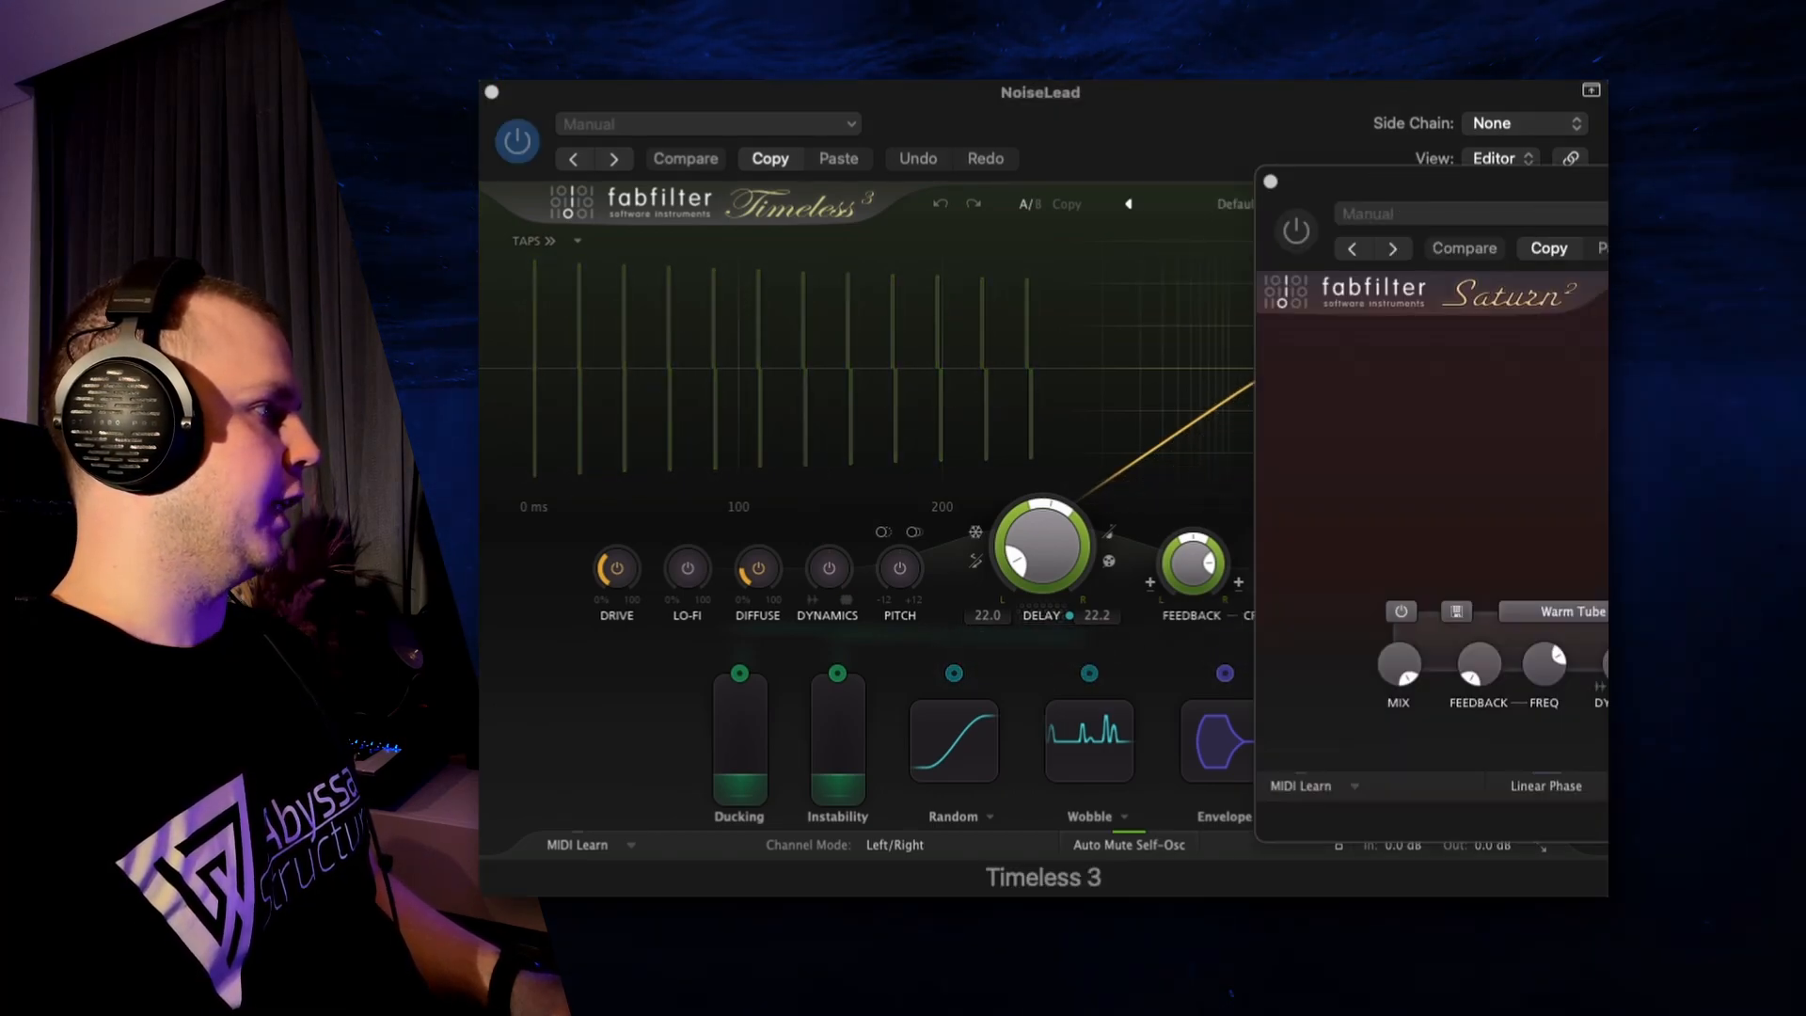
drag(1429, 179, 764, 176)
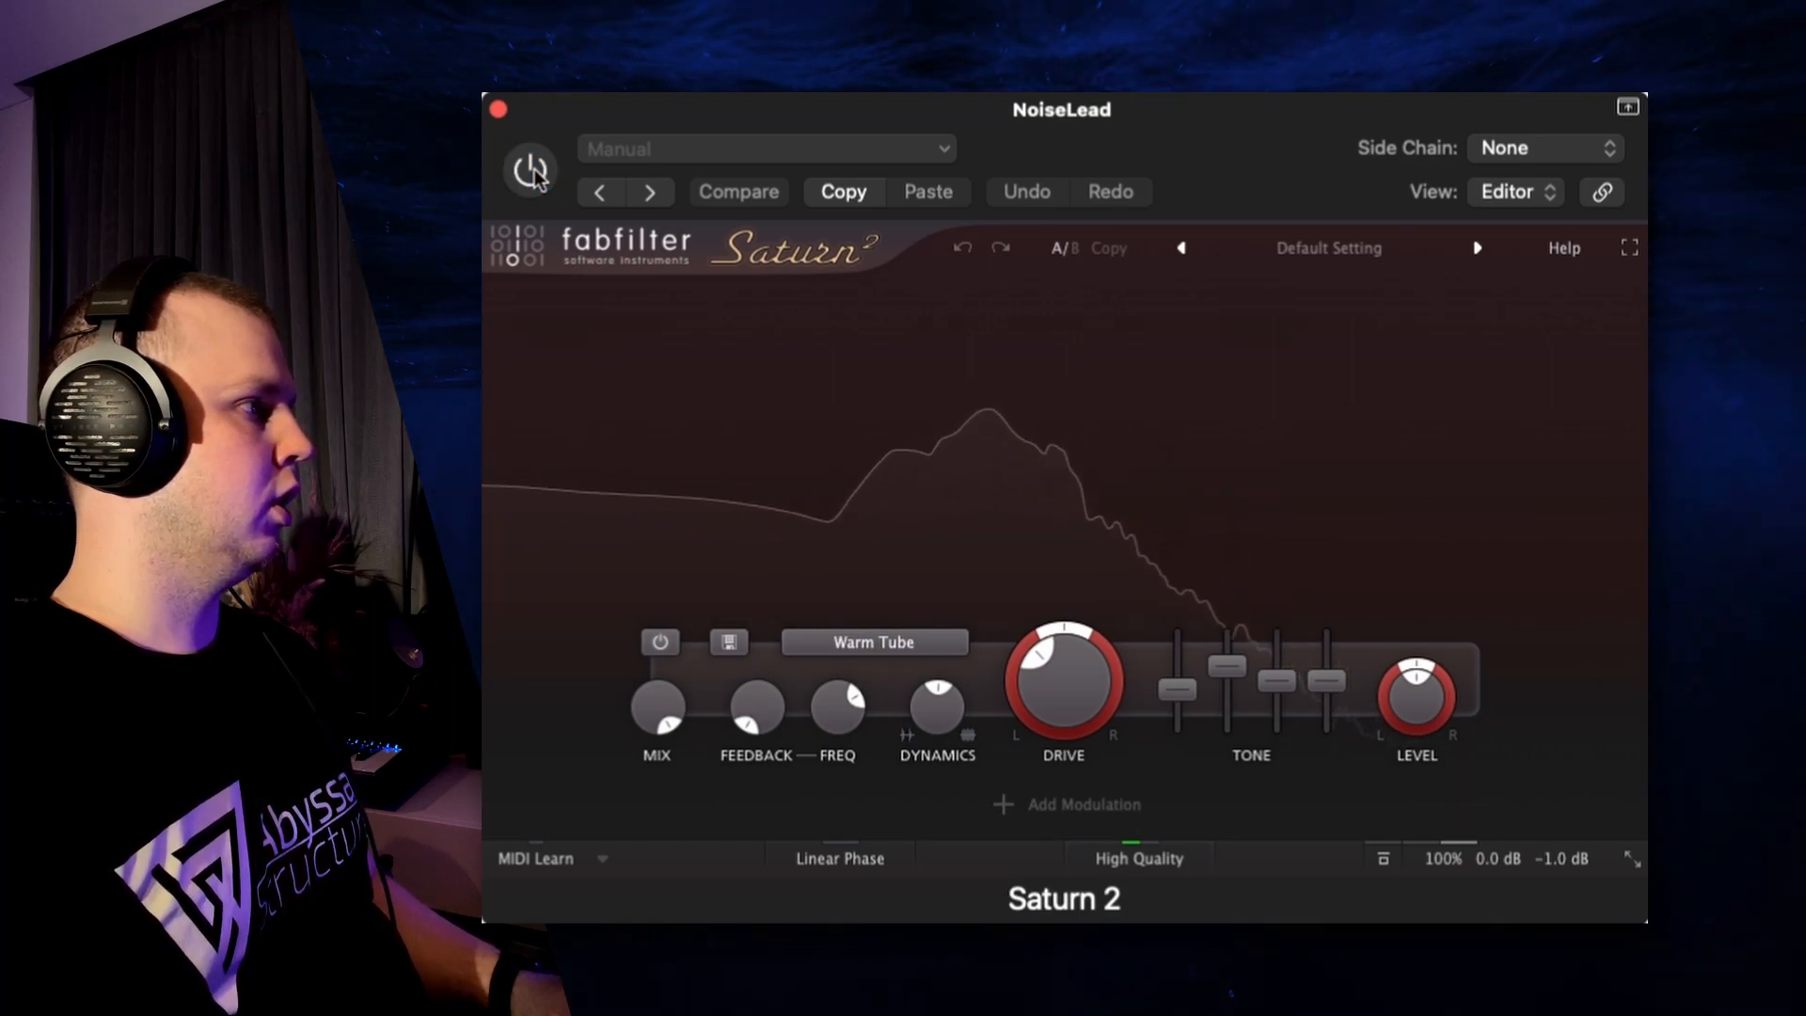
click(532, 172)
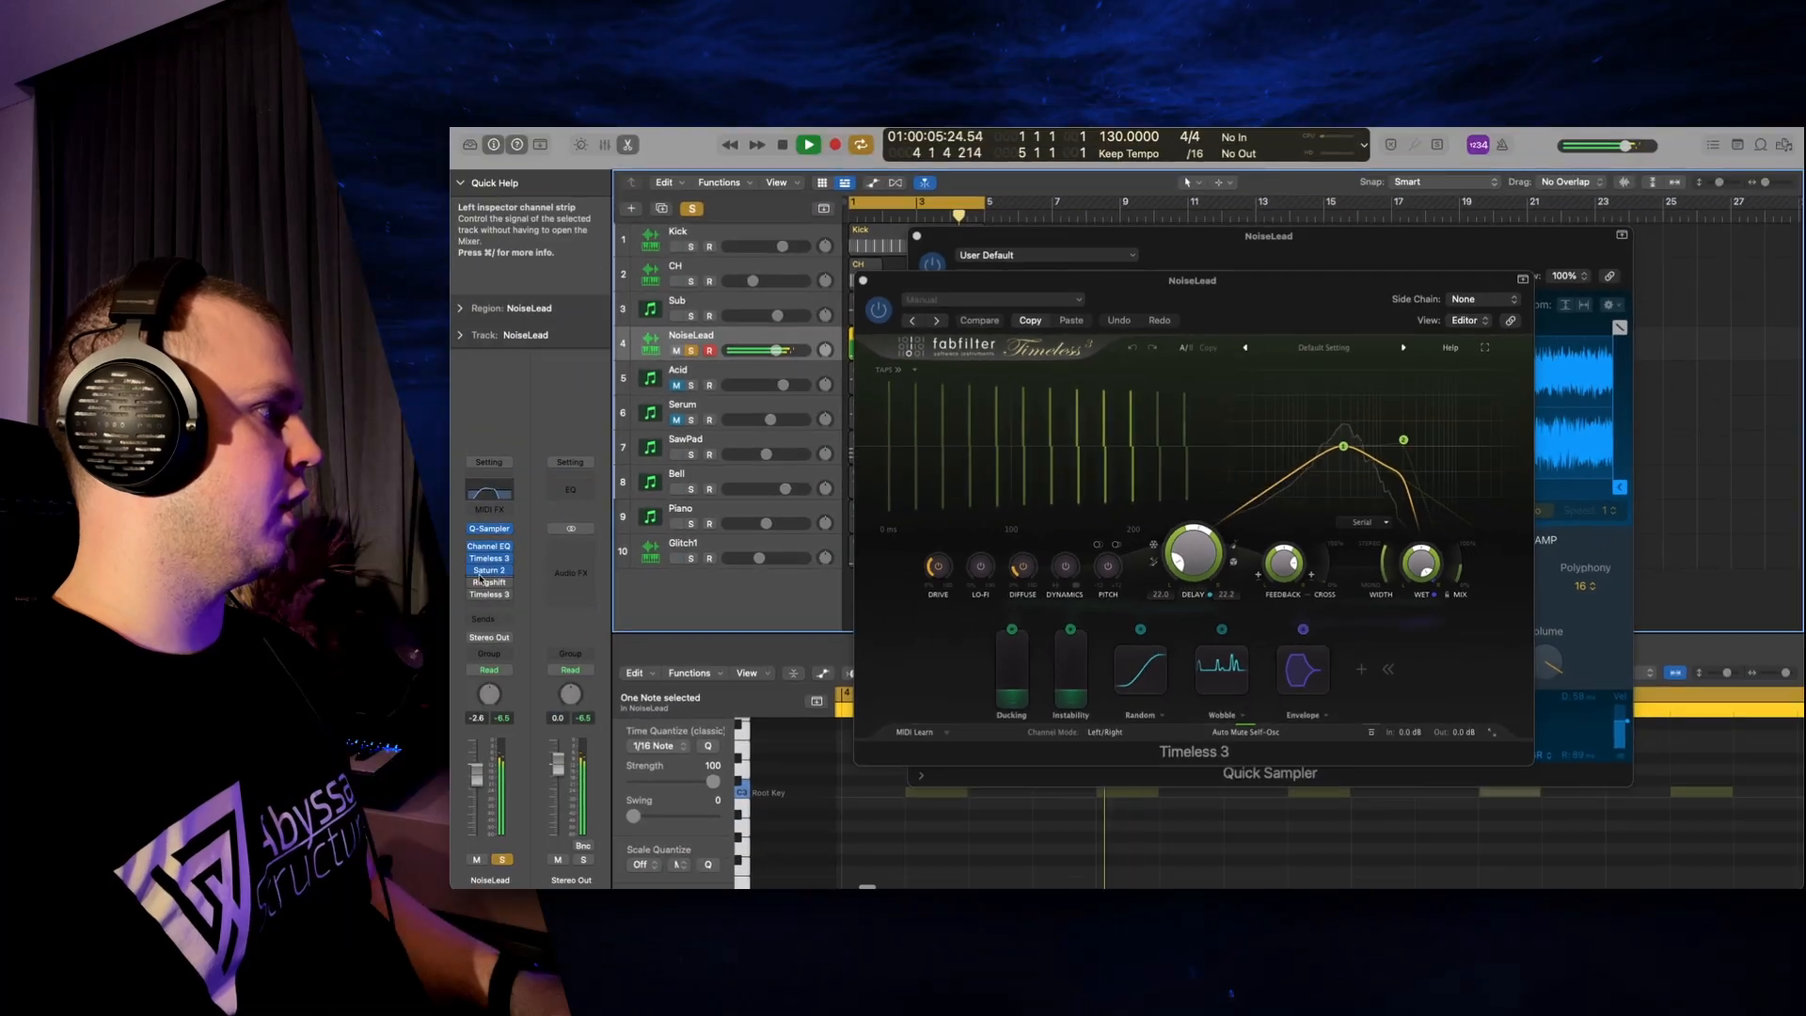
Switch on Ringshifter on the NoiseLead channel, set its Dry/Wet to 0.10 and close its window.
click(490, 582)
drag(1533, 334, 1231, 328)
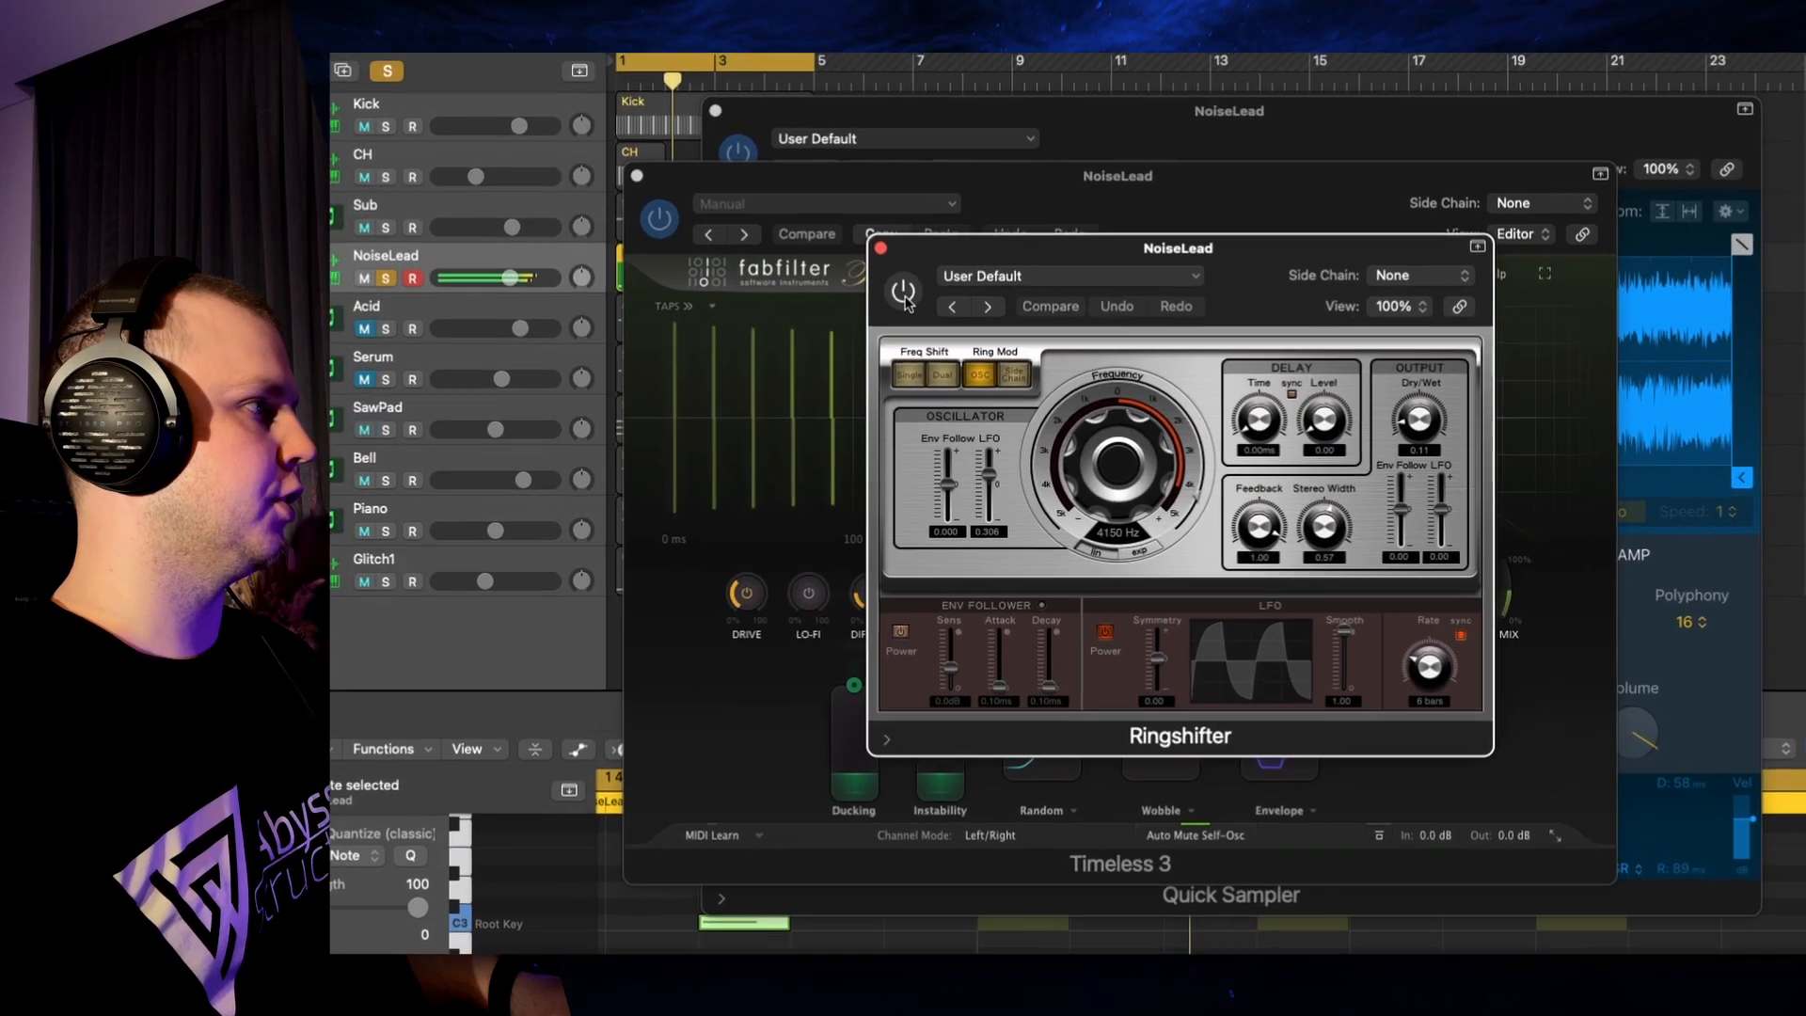
click(903, 292)
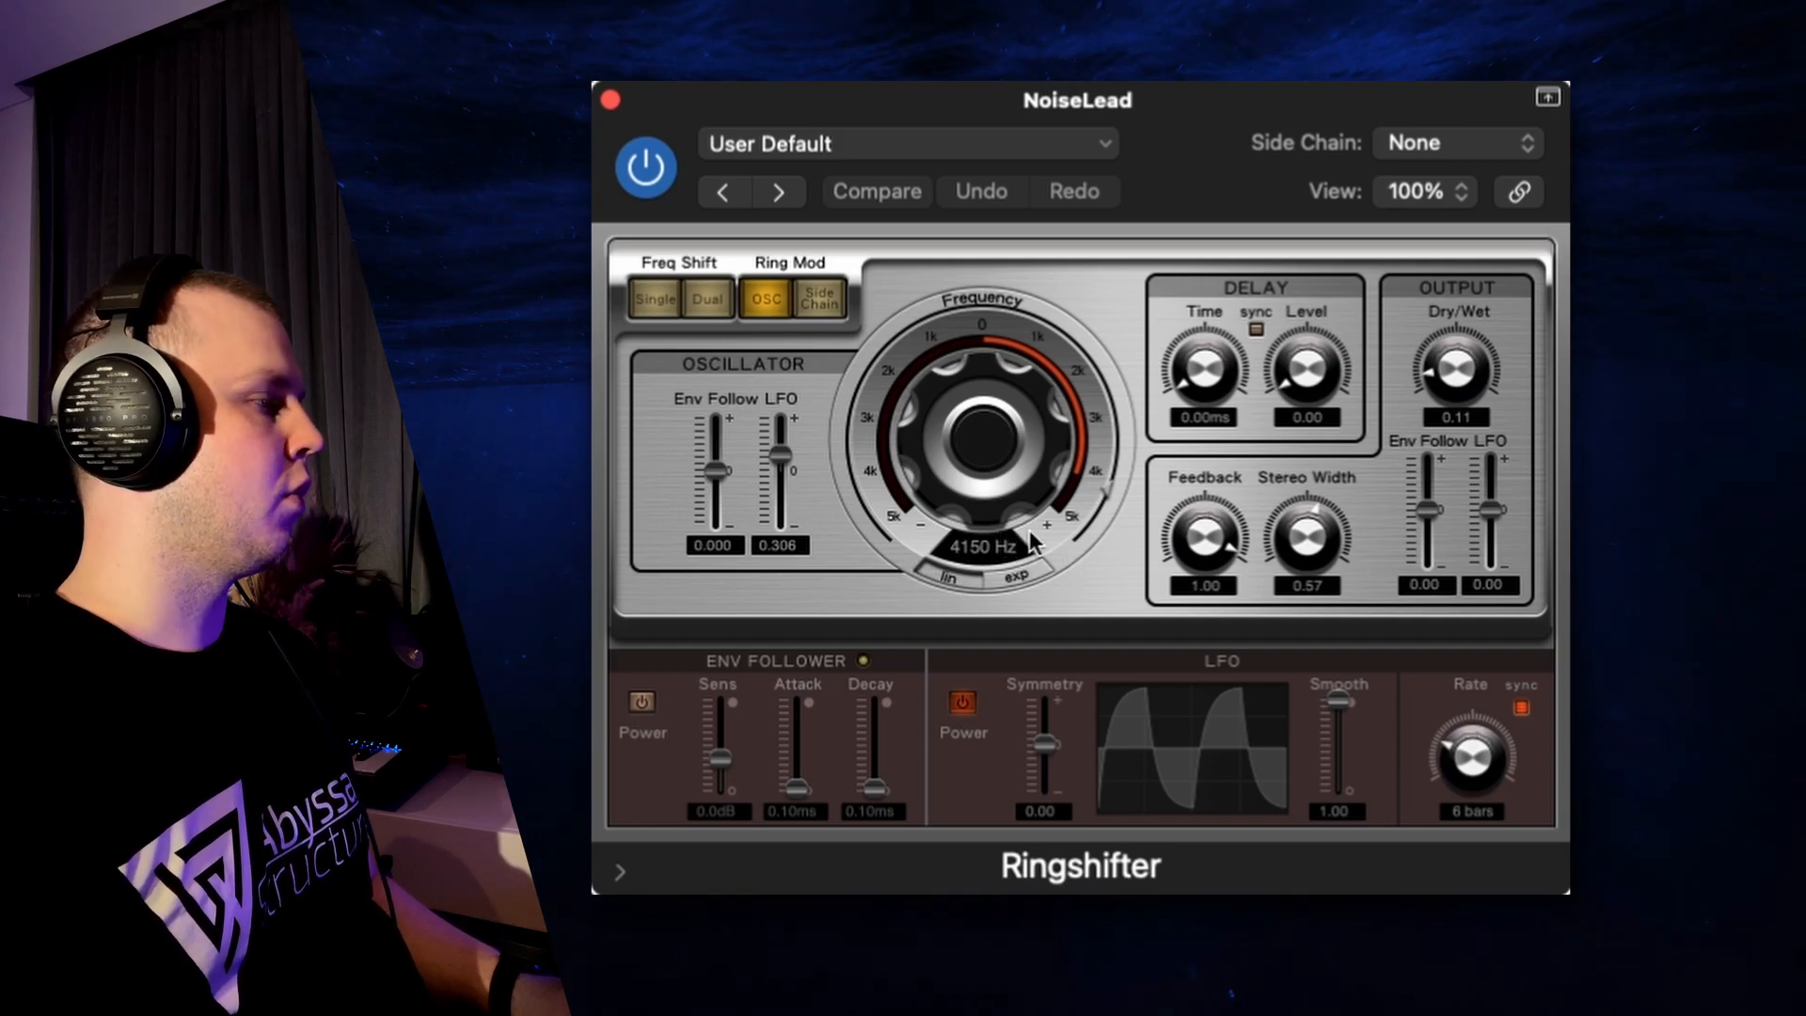
click(1463, 381)
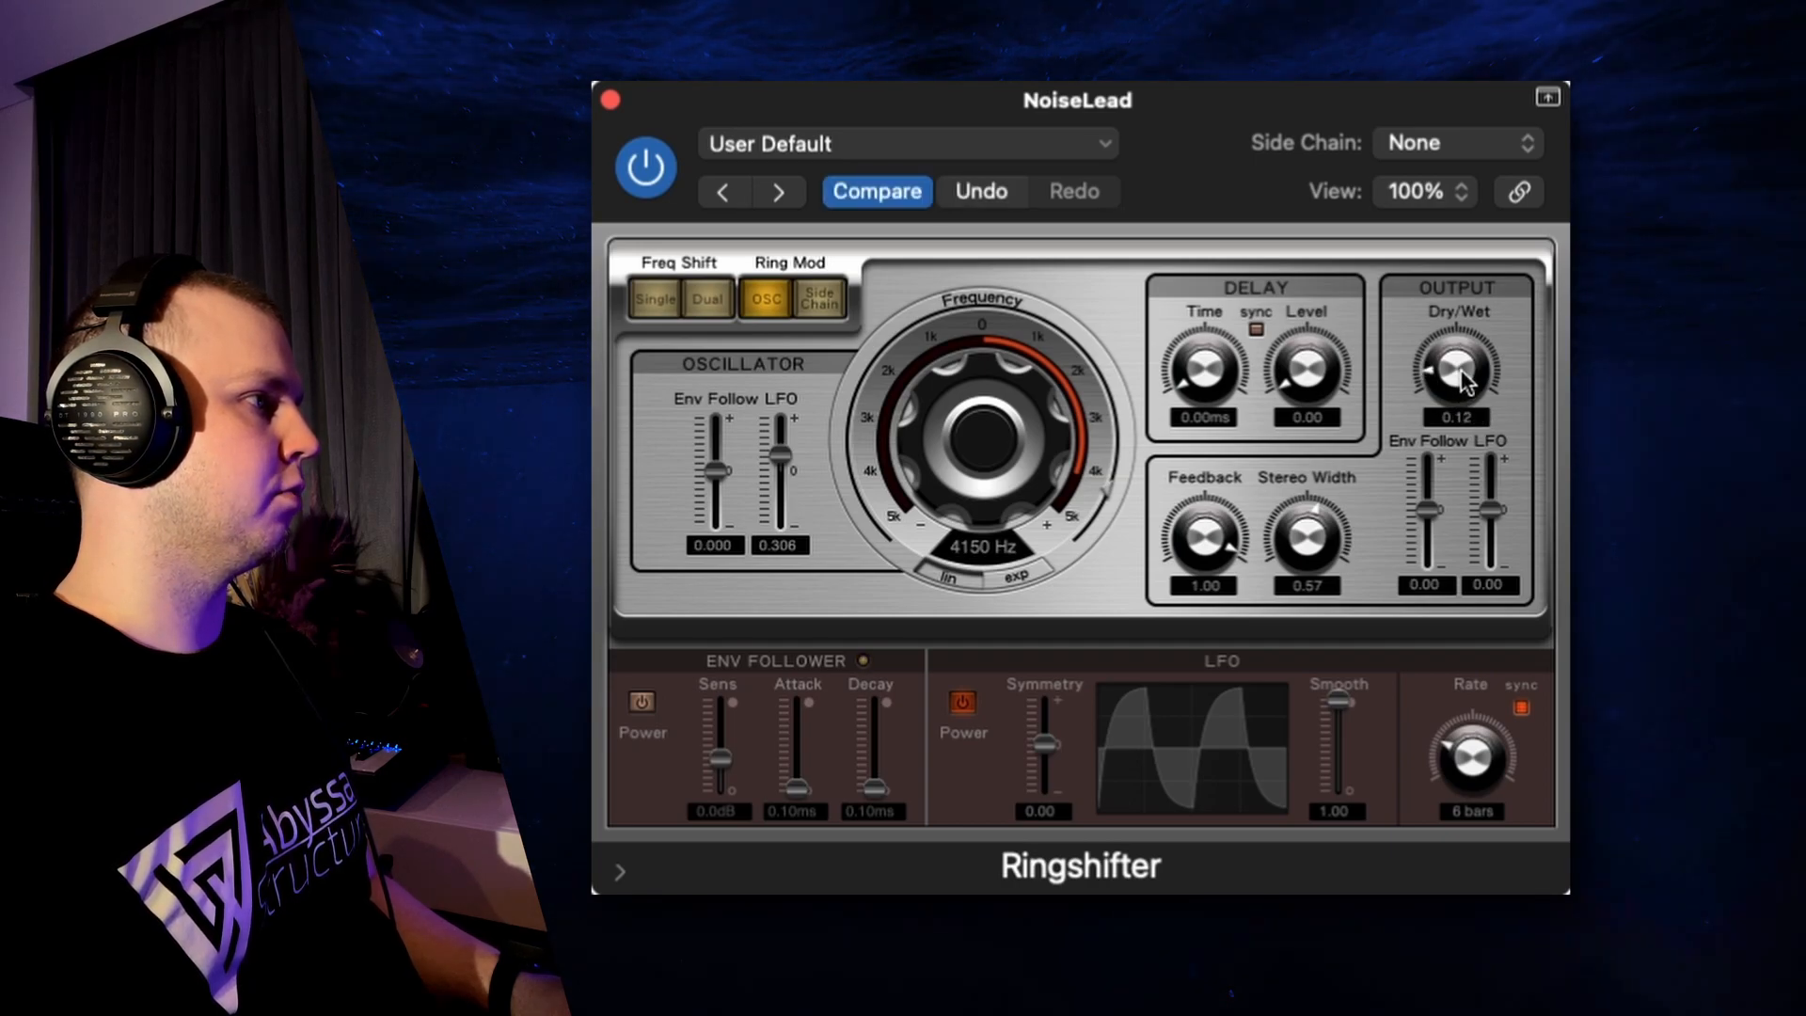
drag(1460, 371, 1461, 376)
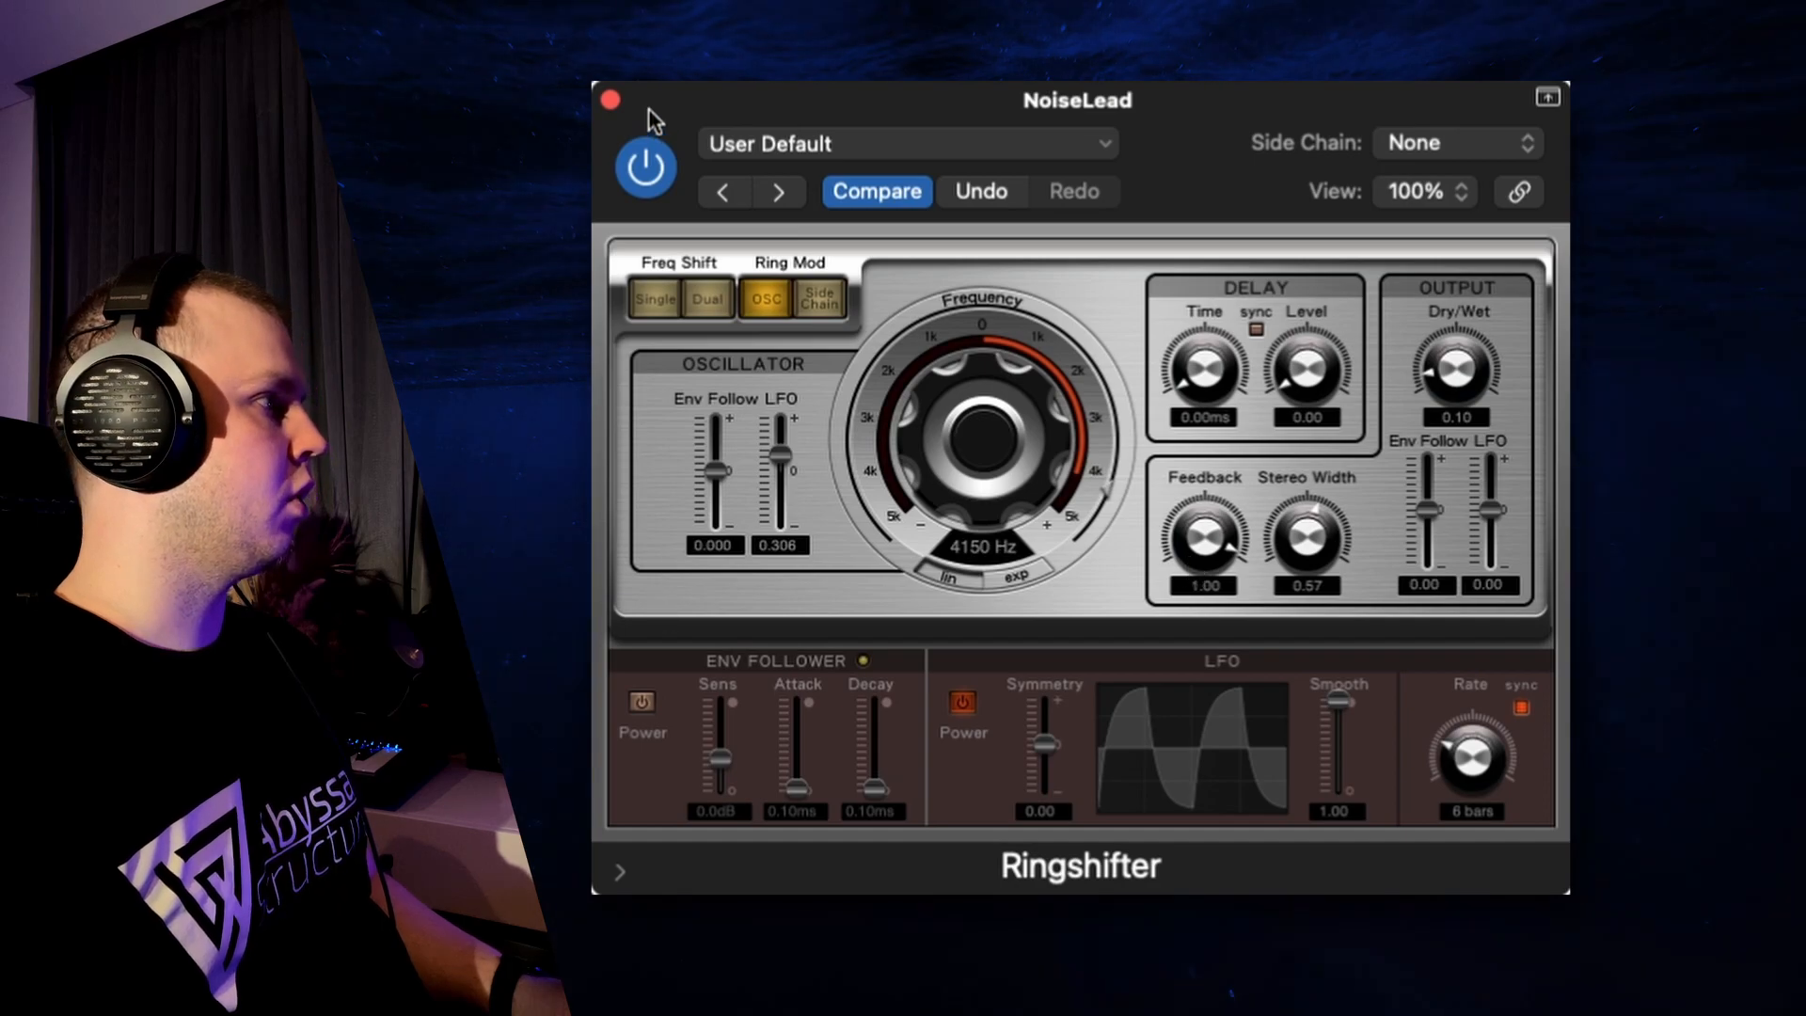
click(612, 99)
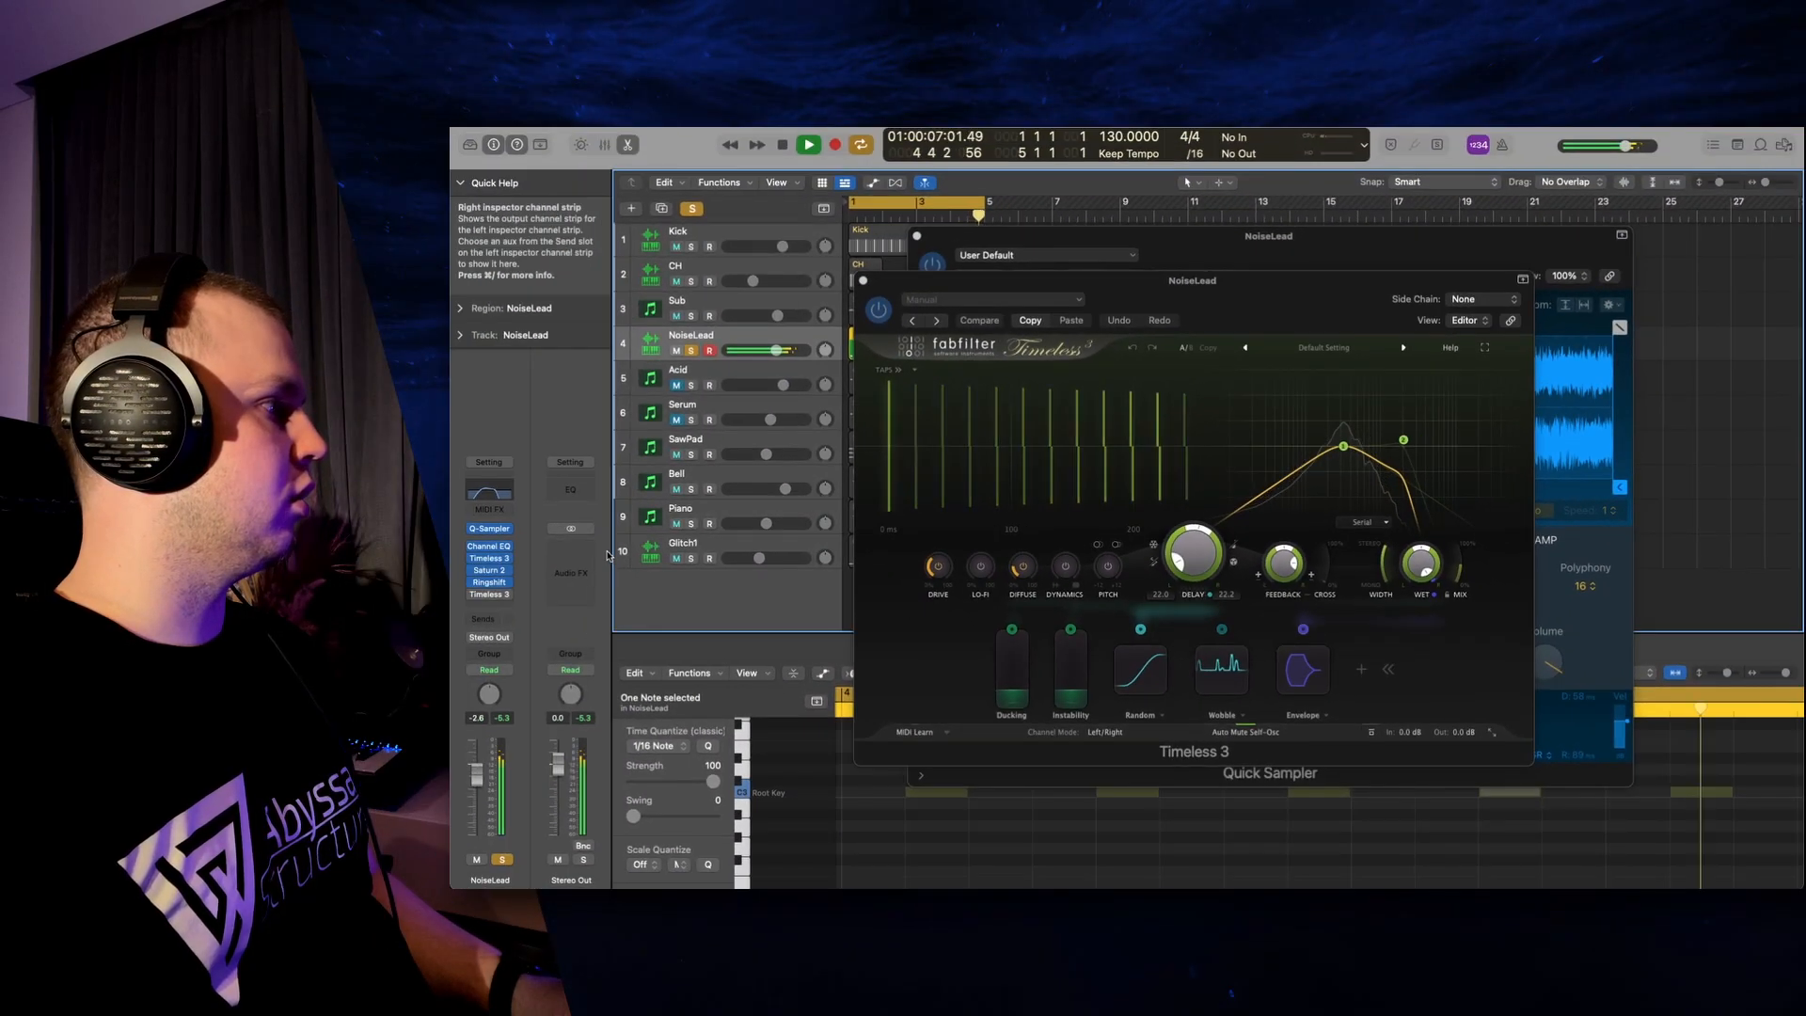
Switch on the last Timeless 3 delay in the NoiseLead chain, stop playback and close the plug-in window.
click(492, 596)
drag(1452, 342, 1006, 304)
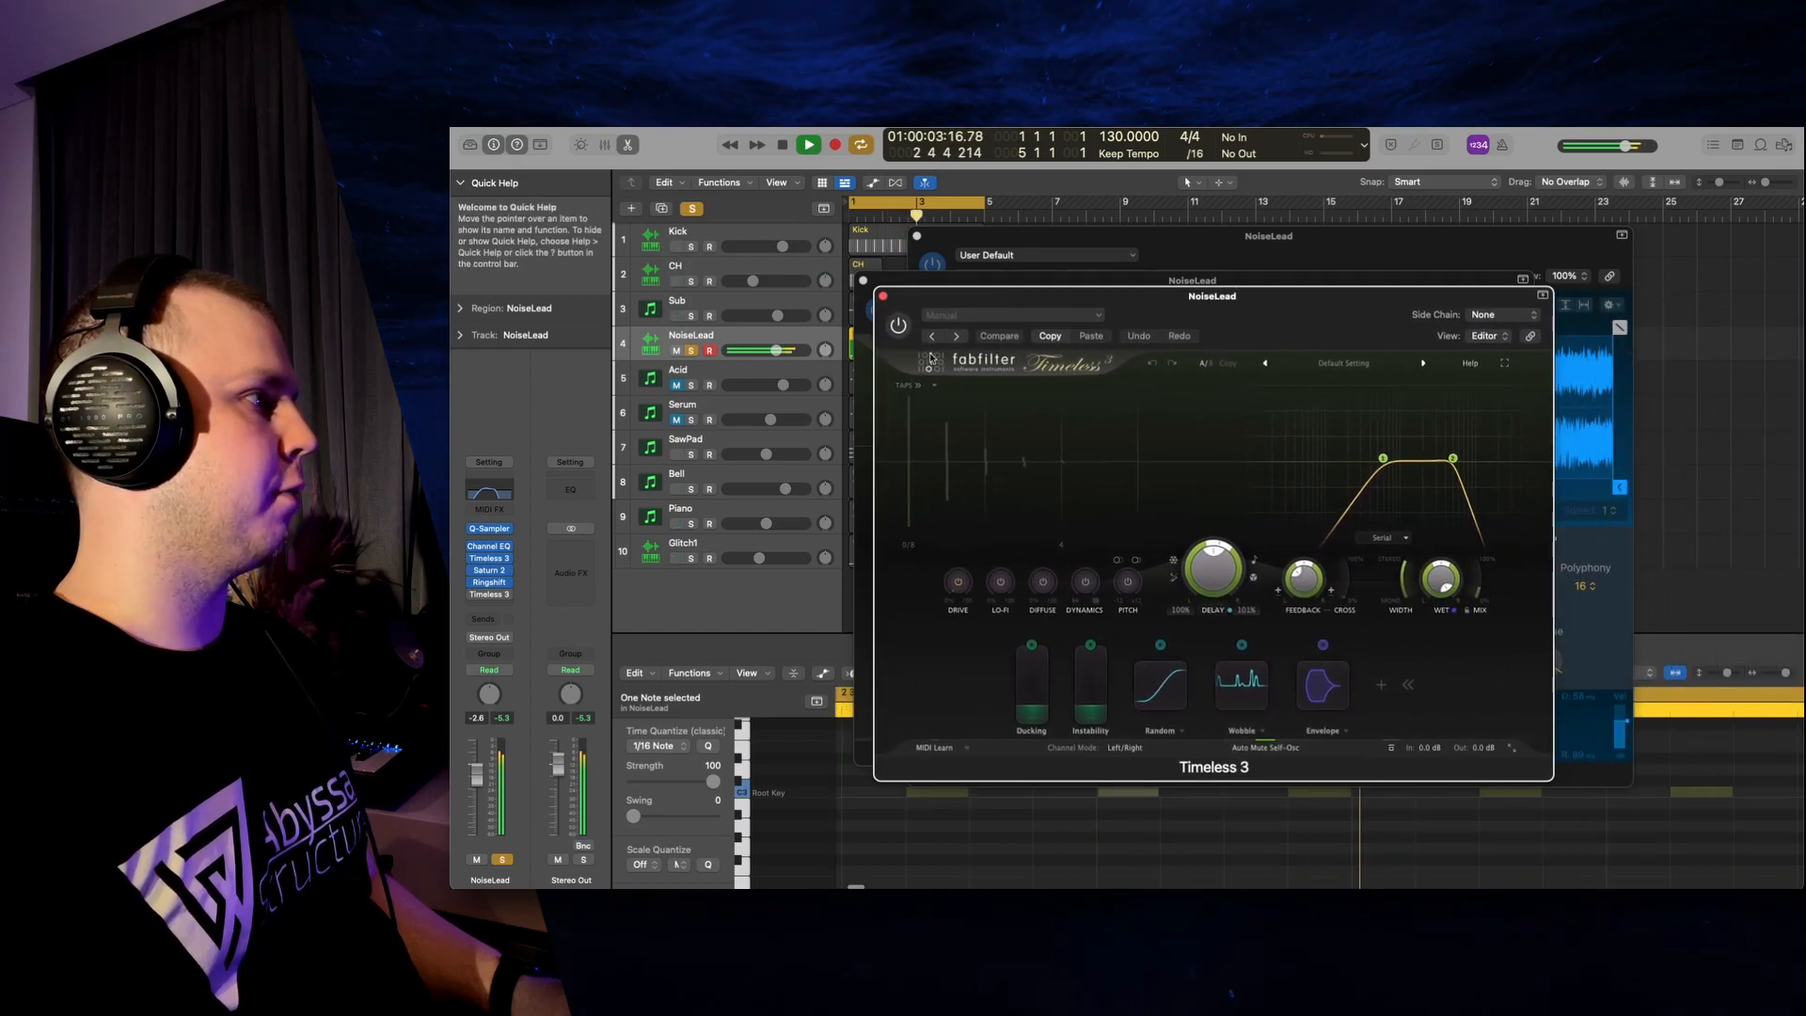
click(901, 327)
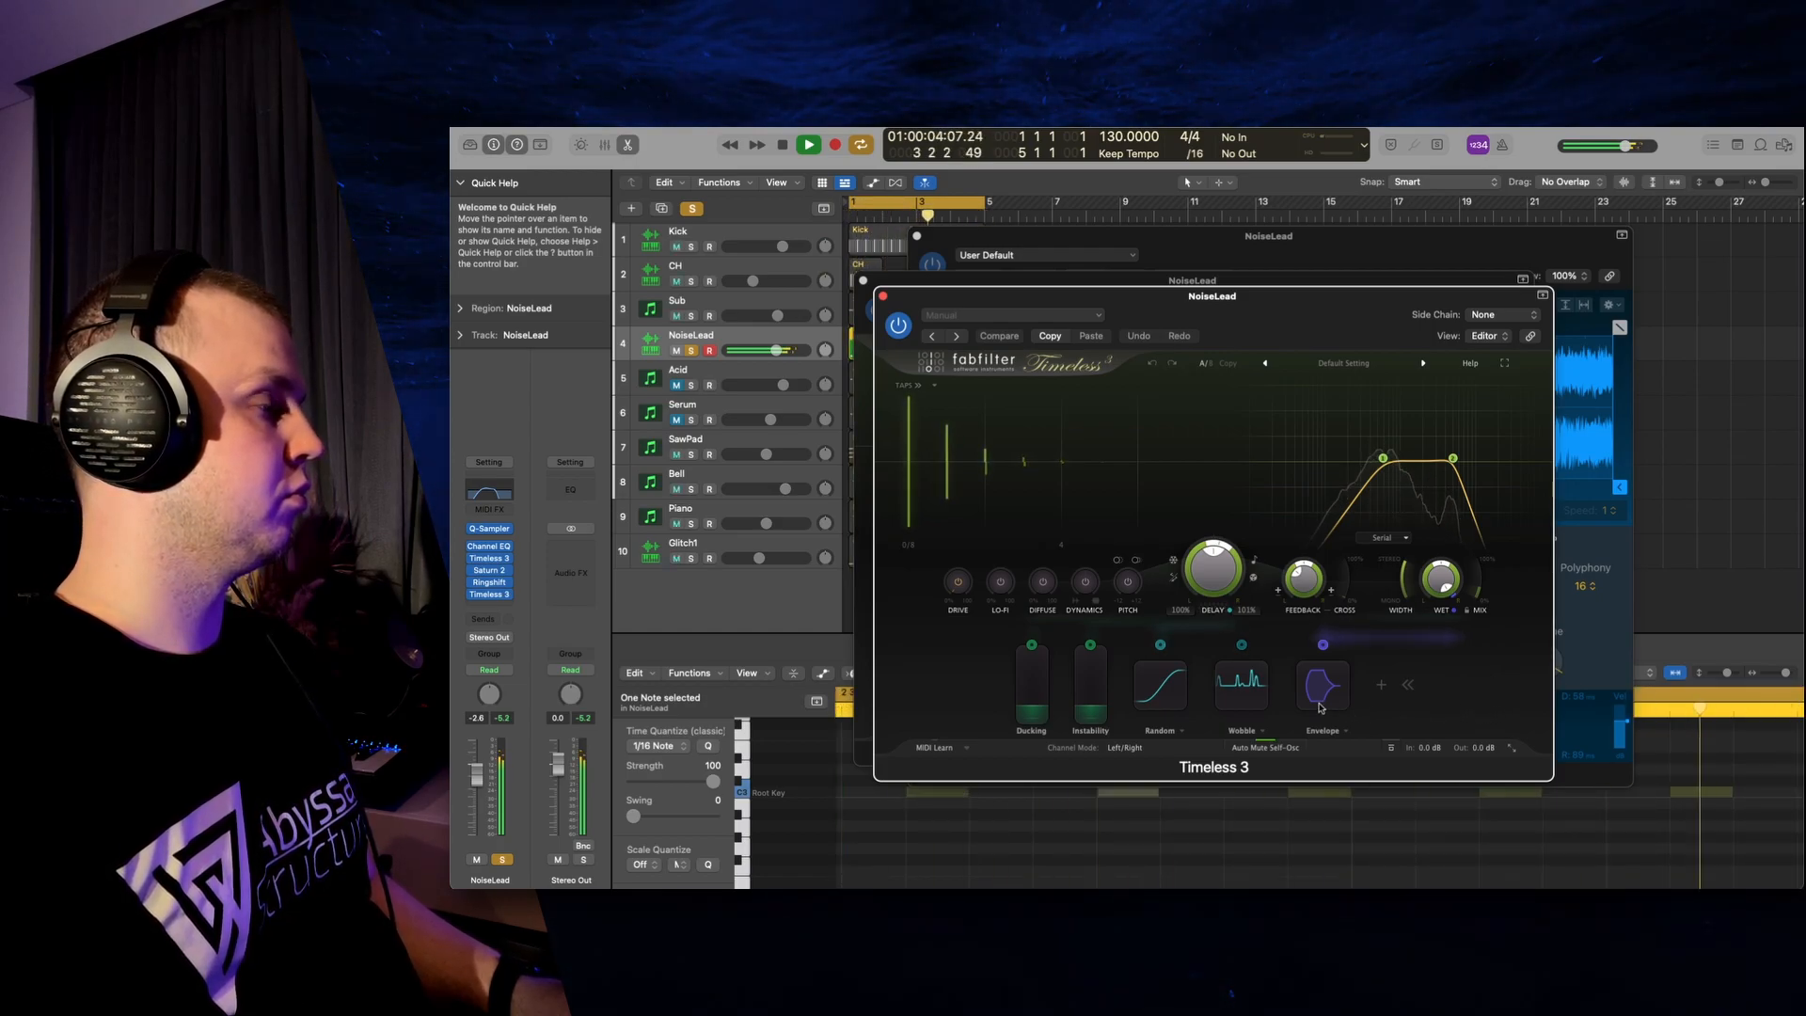
key(space)
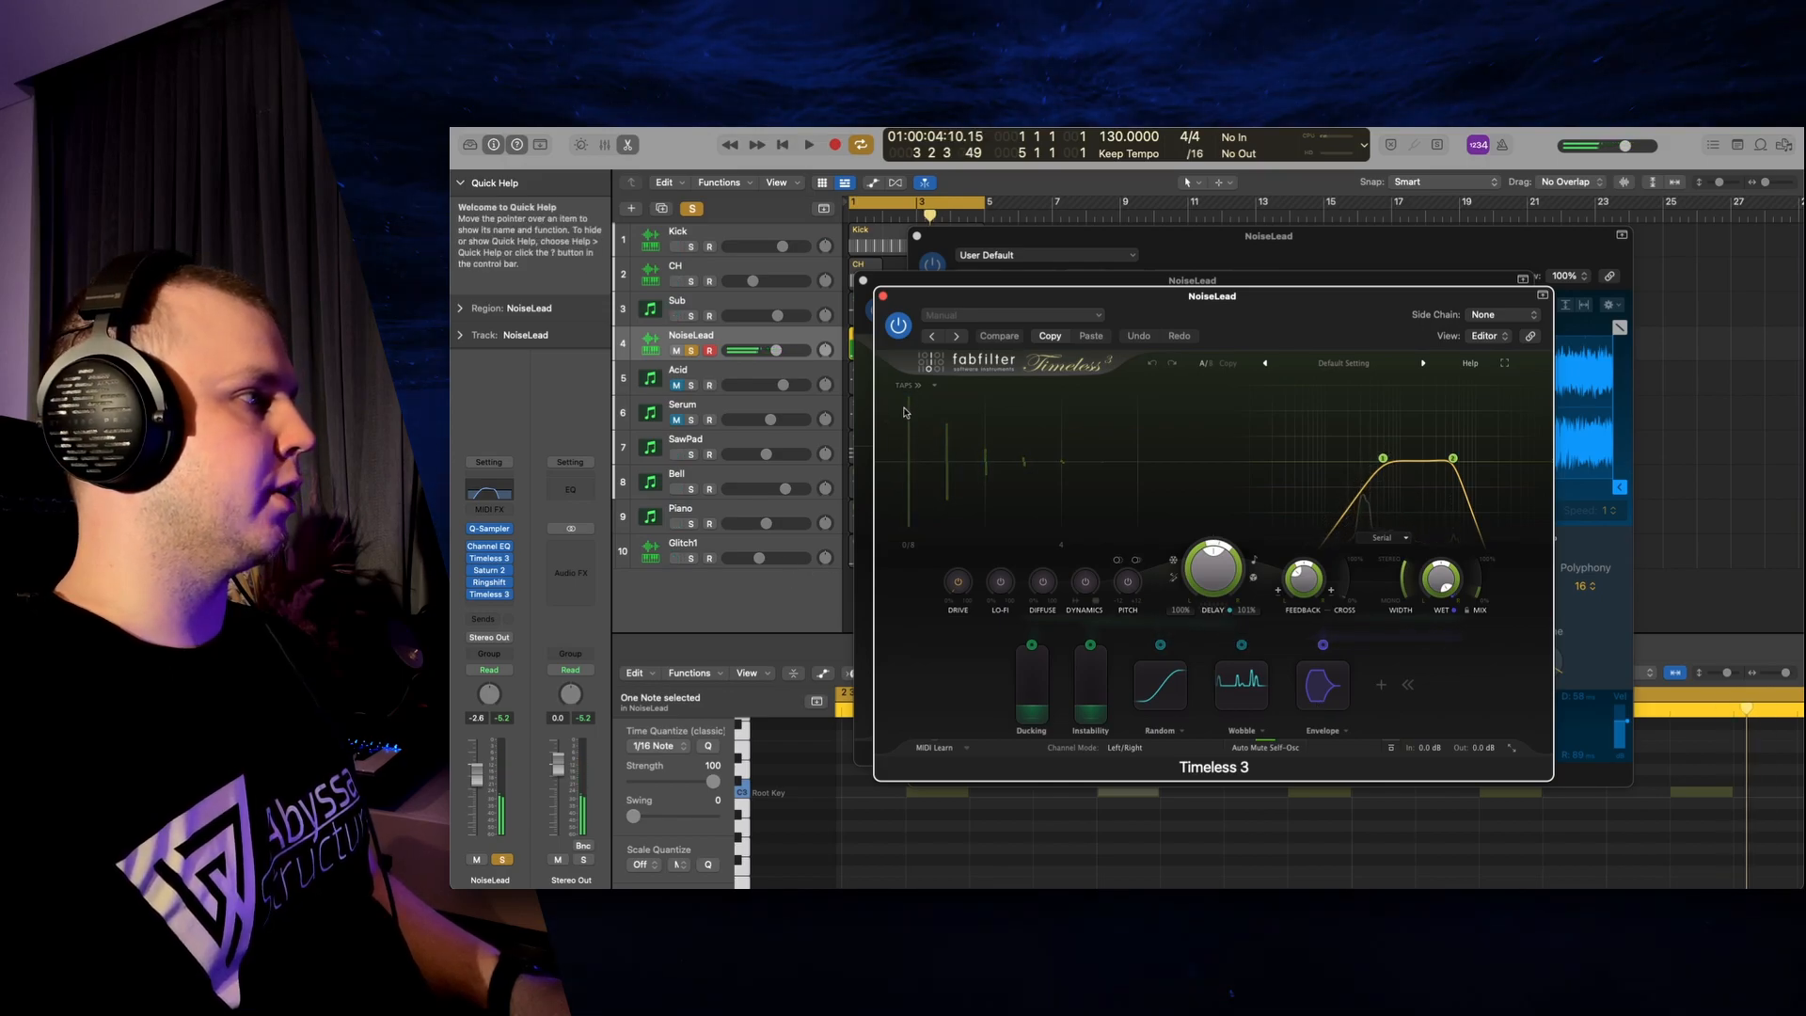
click(883, 296)
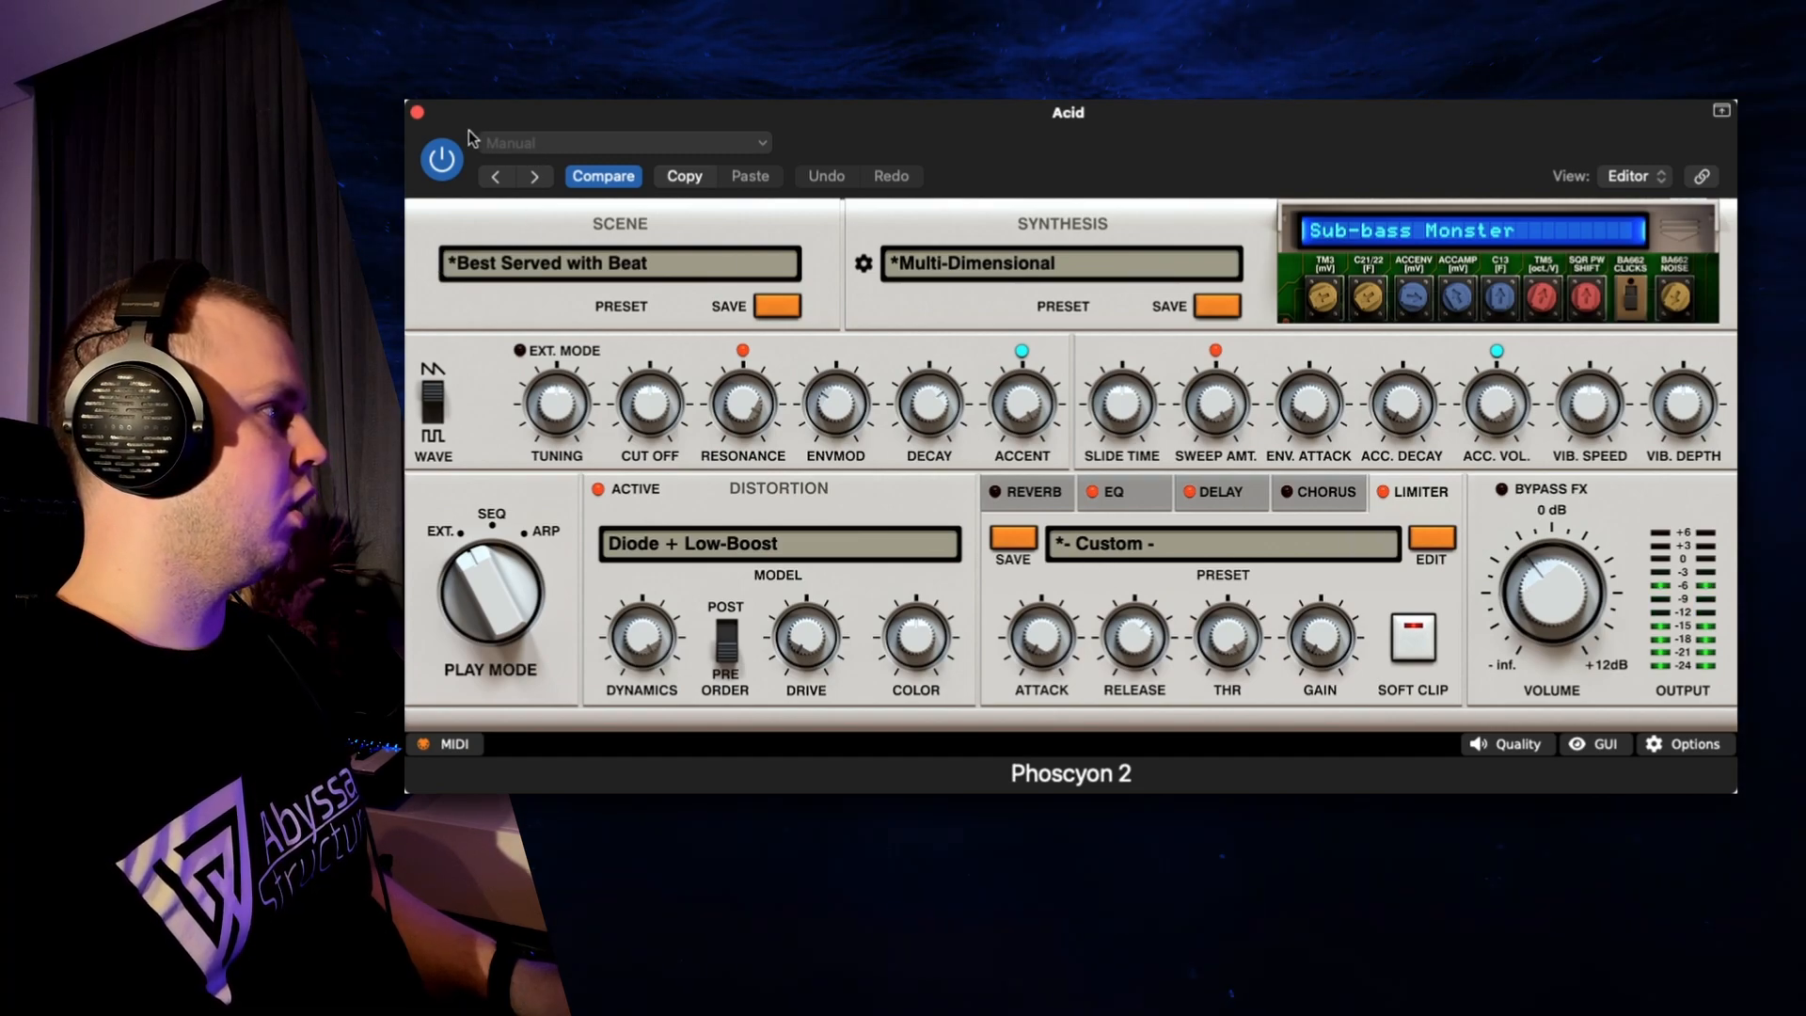
Close Phoscyon 2, switch on the Channel EQ of the Acid channel and view its low-cut curve.
click(417, 113)
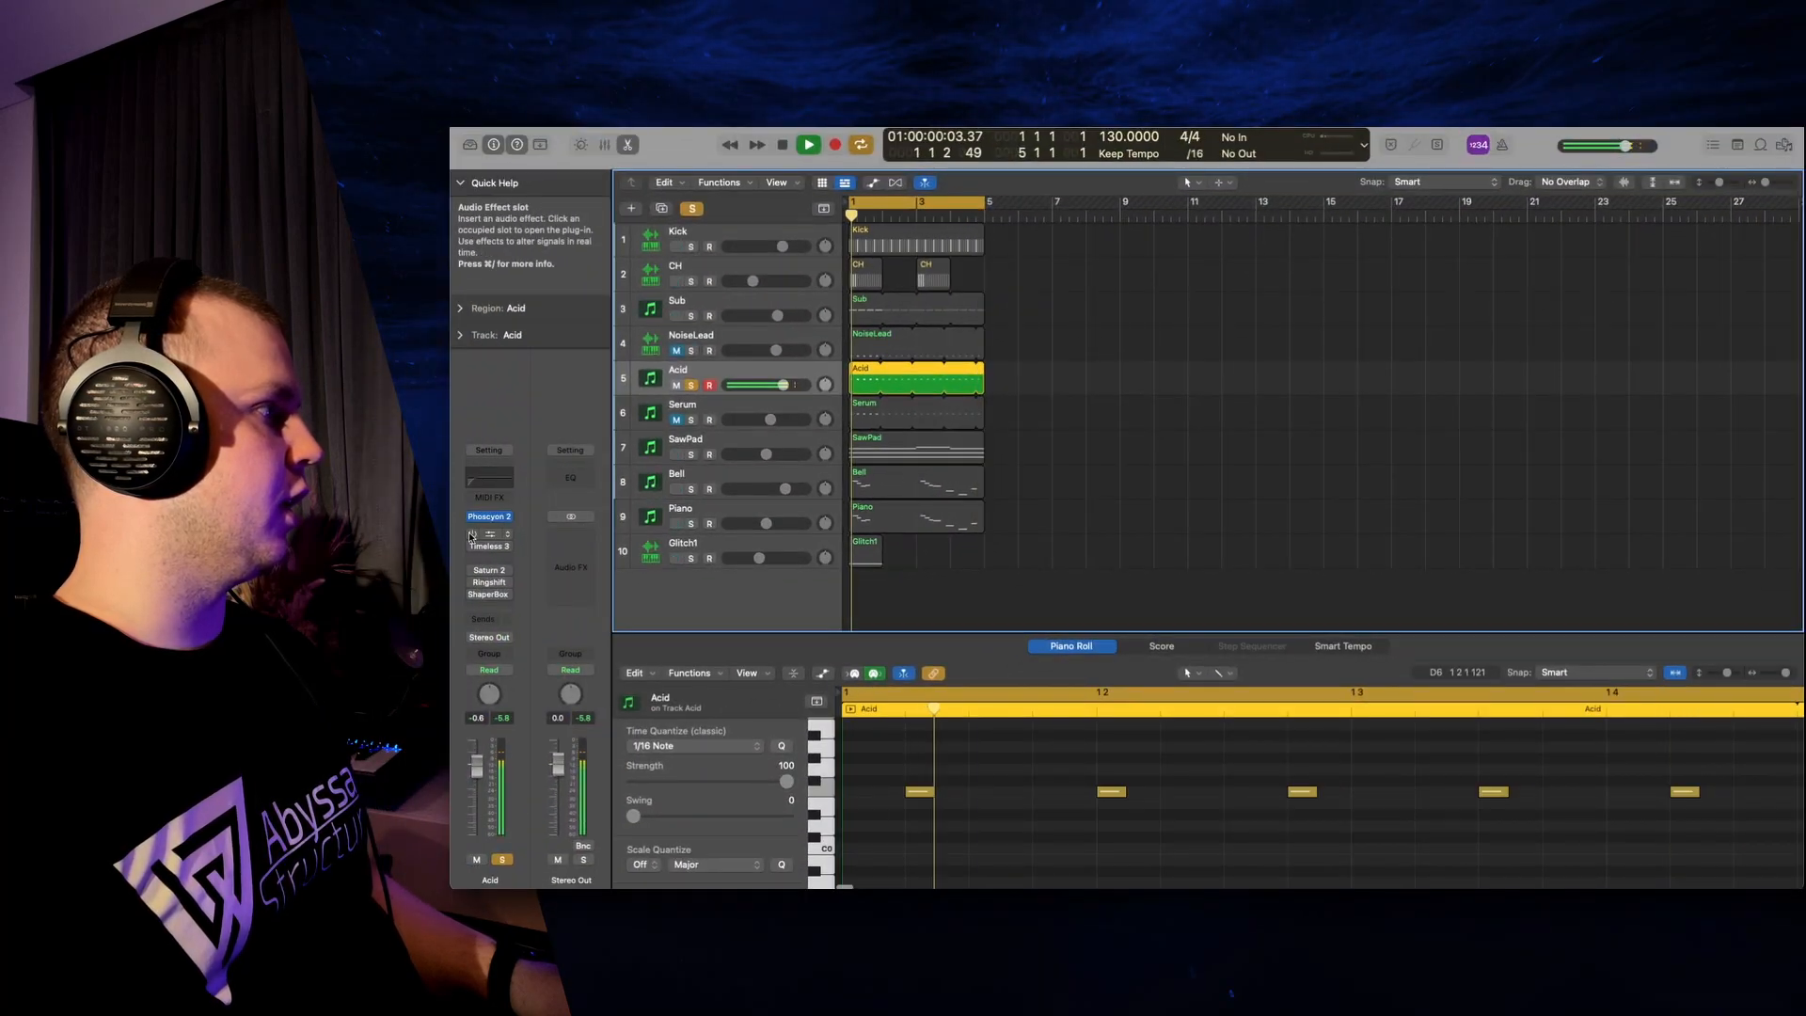
click(475, 535)
click(490, 535)
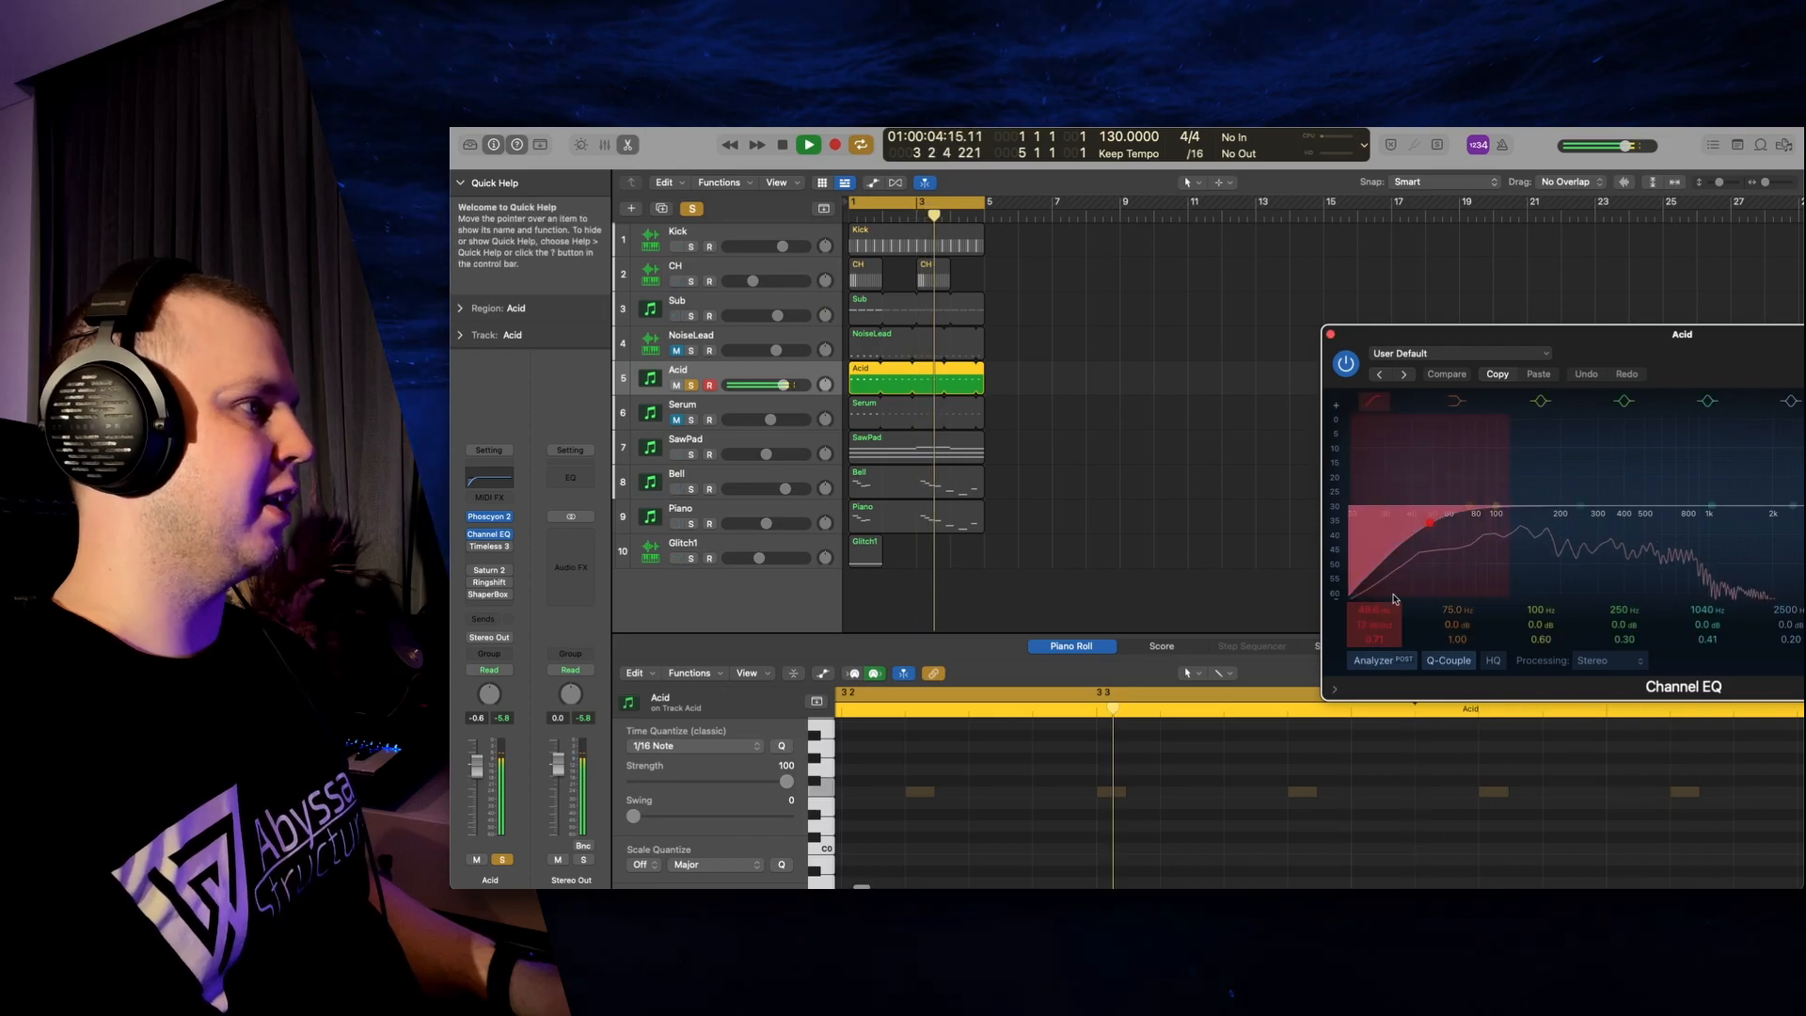
click(1330, 334)
Switch on Timeless 3 on the Acid channel, review its delay settings and close its window.
click(473, 547)
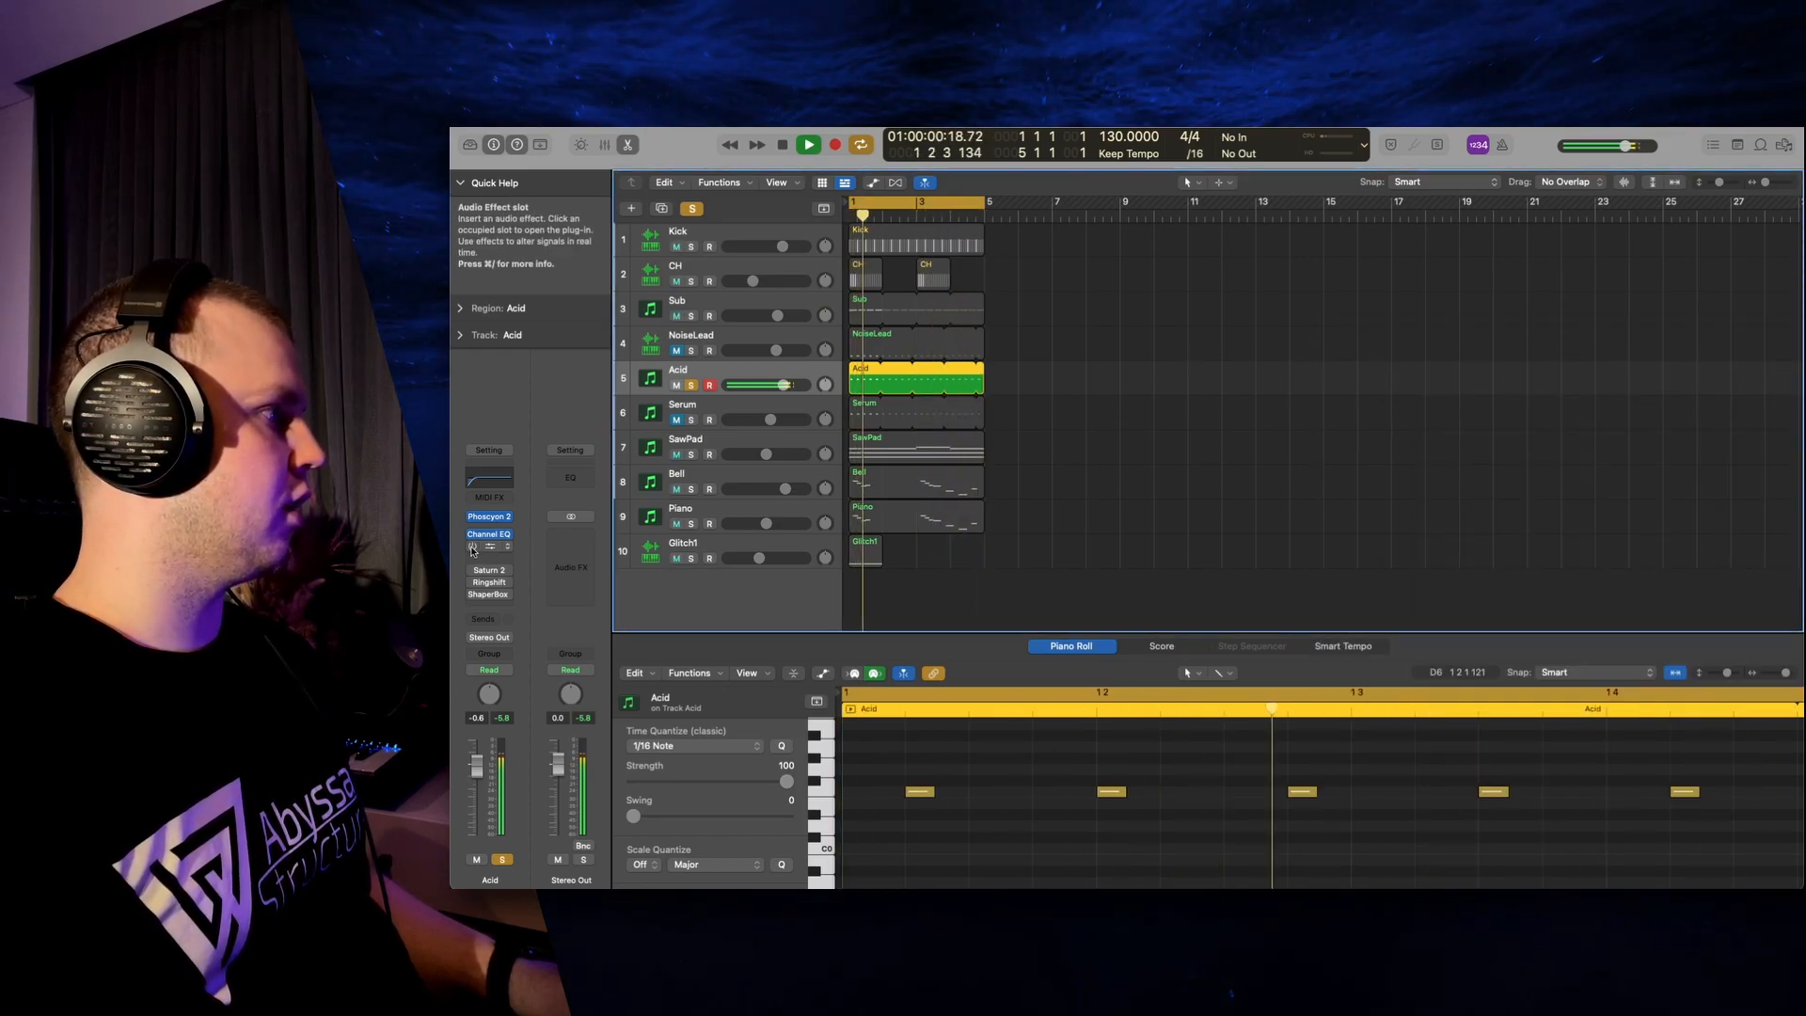
click(488, 552)
drag(1534, 337, 1064, 267)
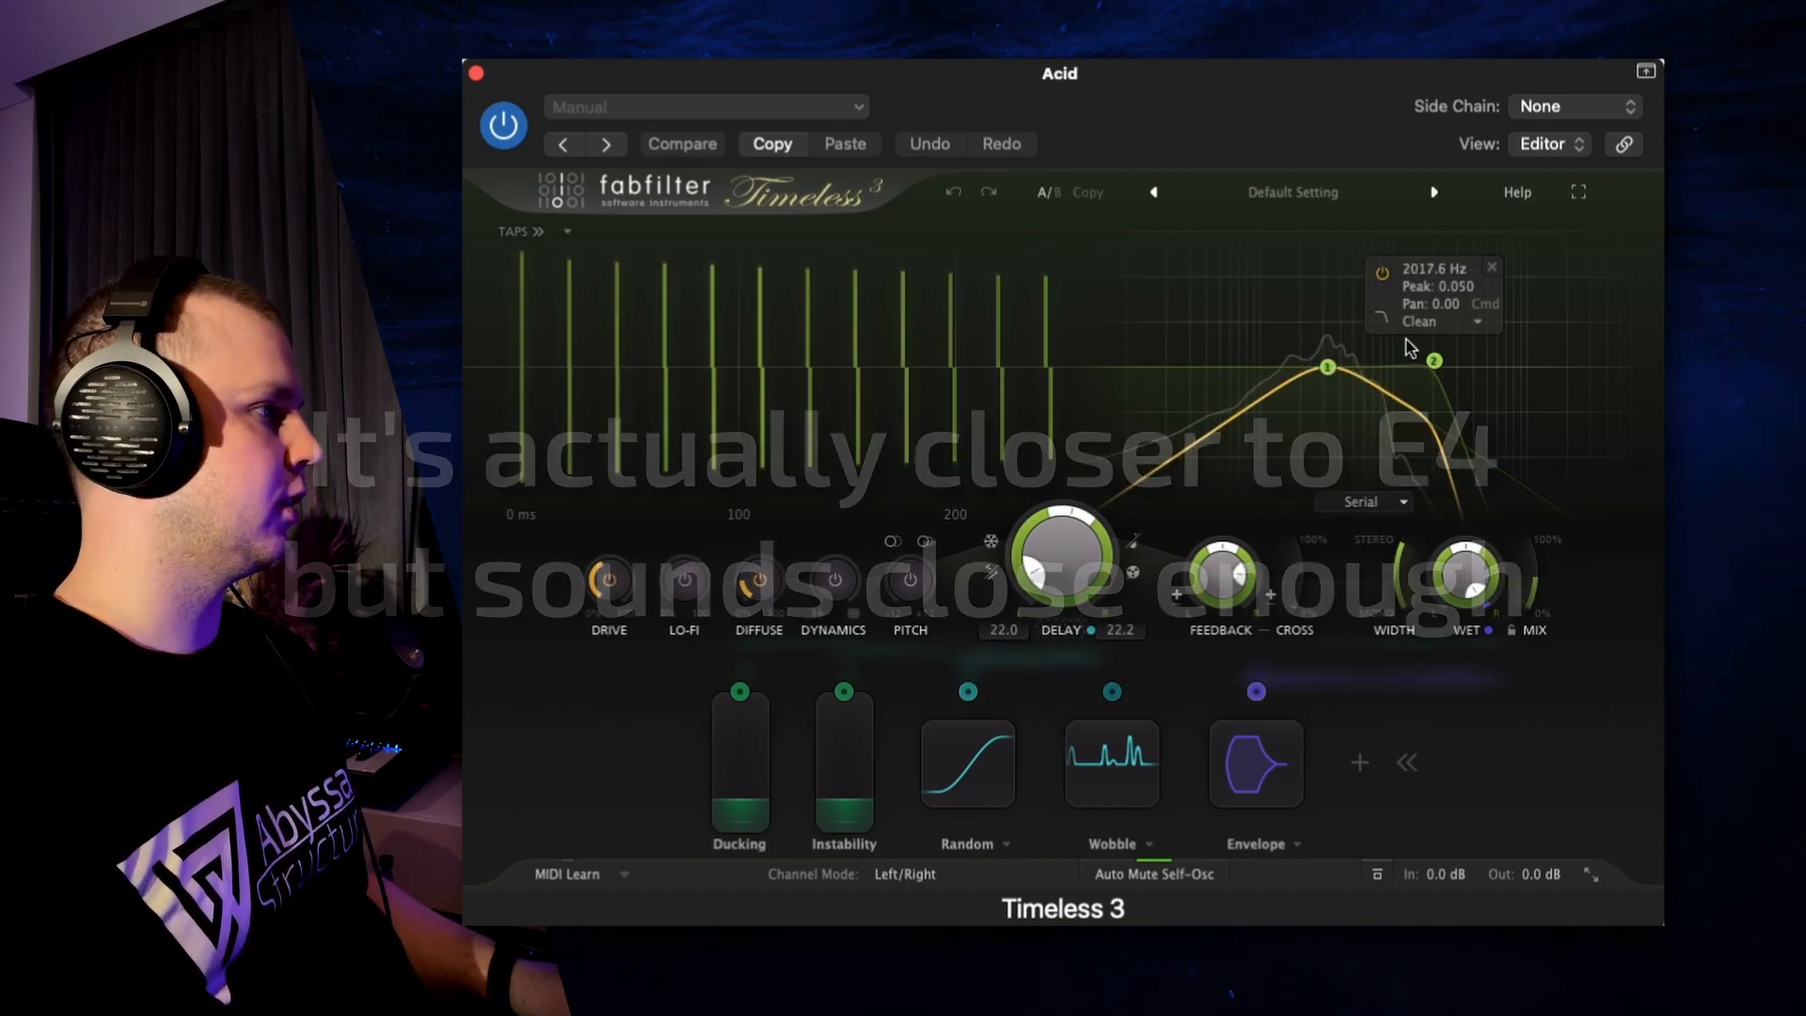
click(477, 73)
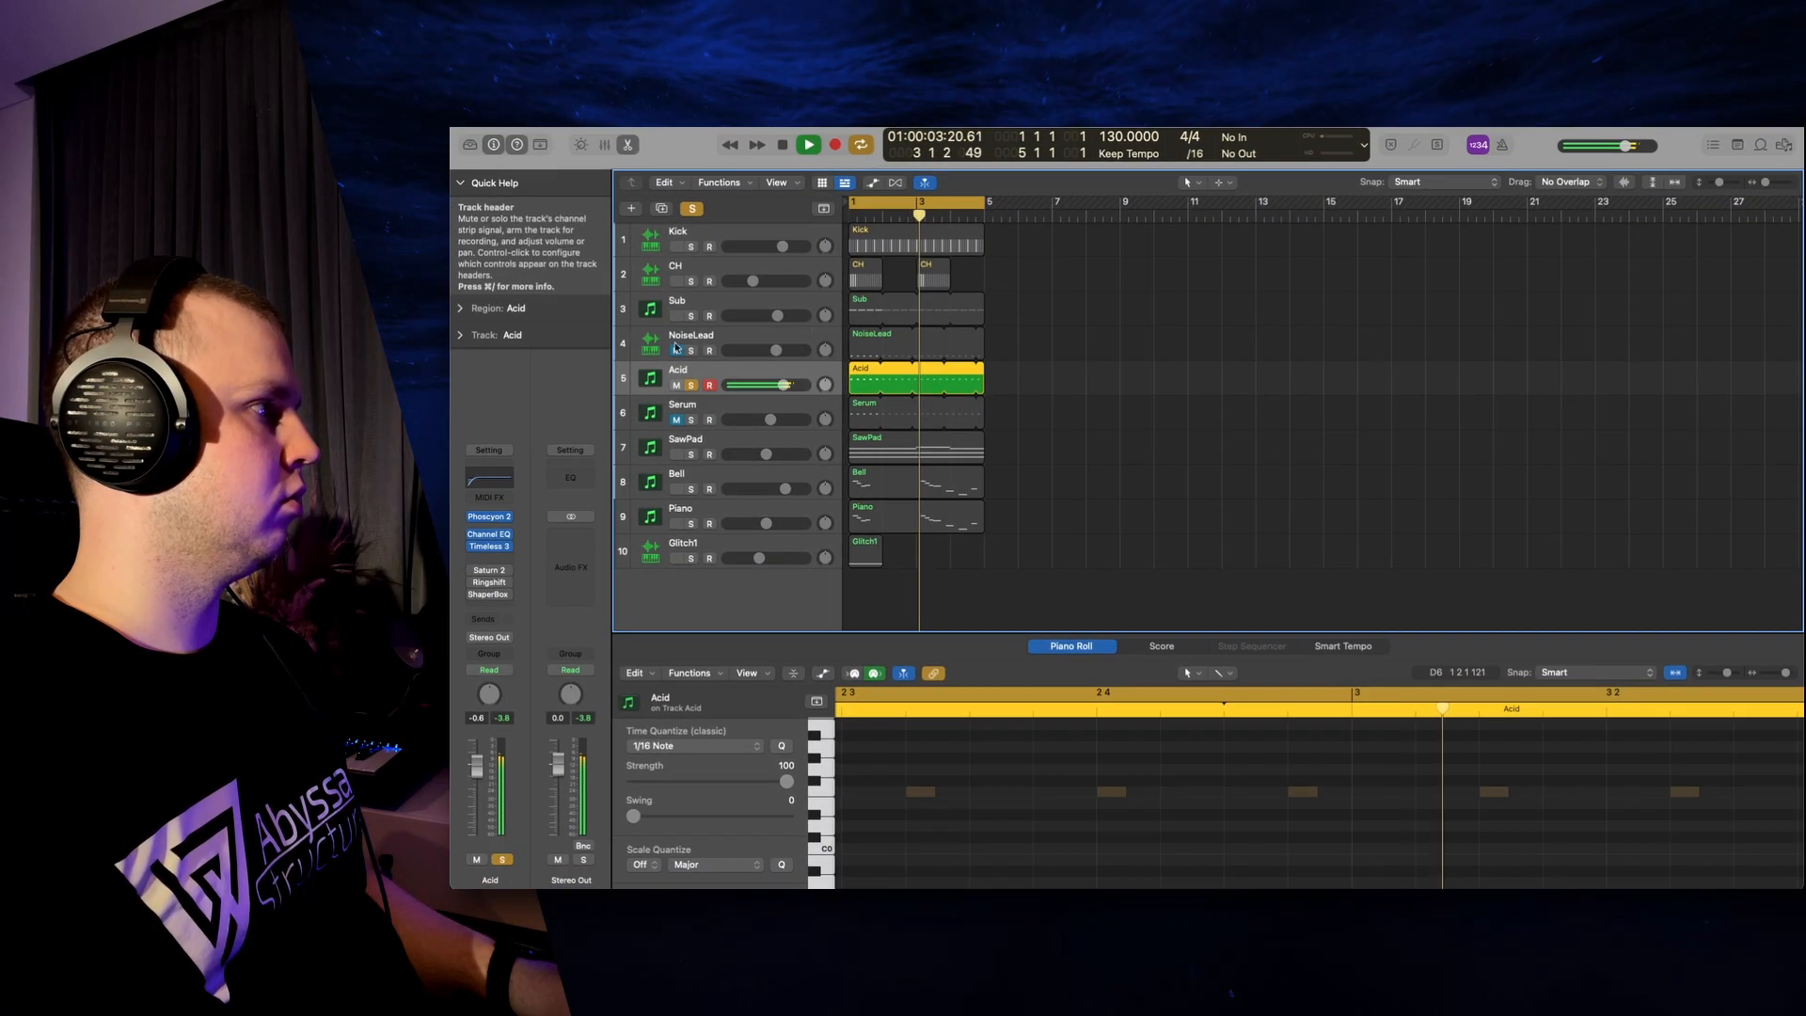
Switch on Saturn 2 on the Acid channel, review its Warm Tube settings and close its window.
mouse_move(472, 571)
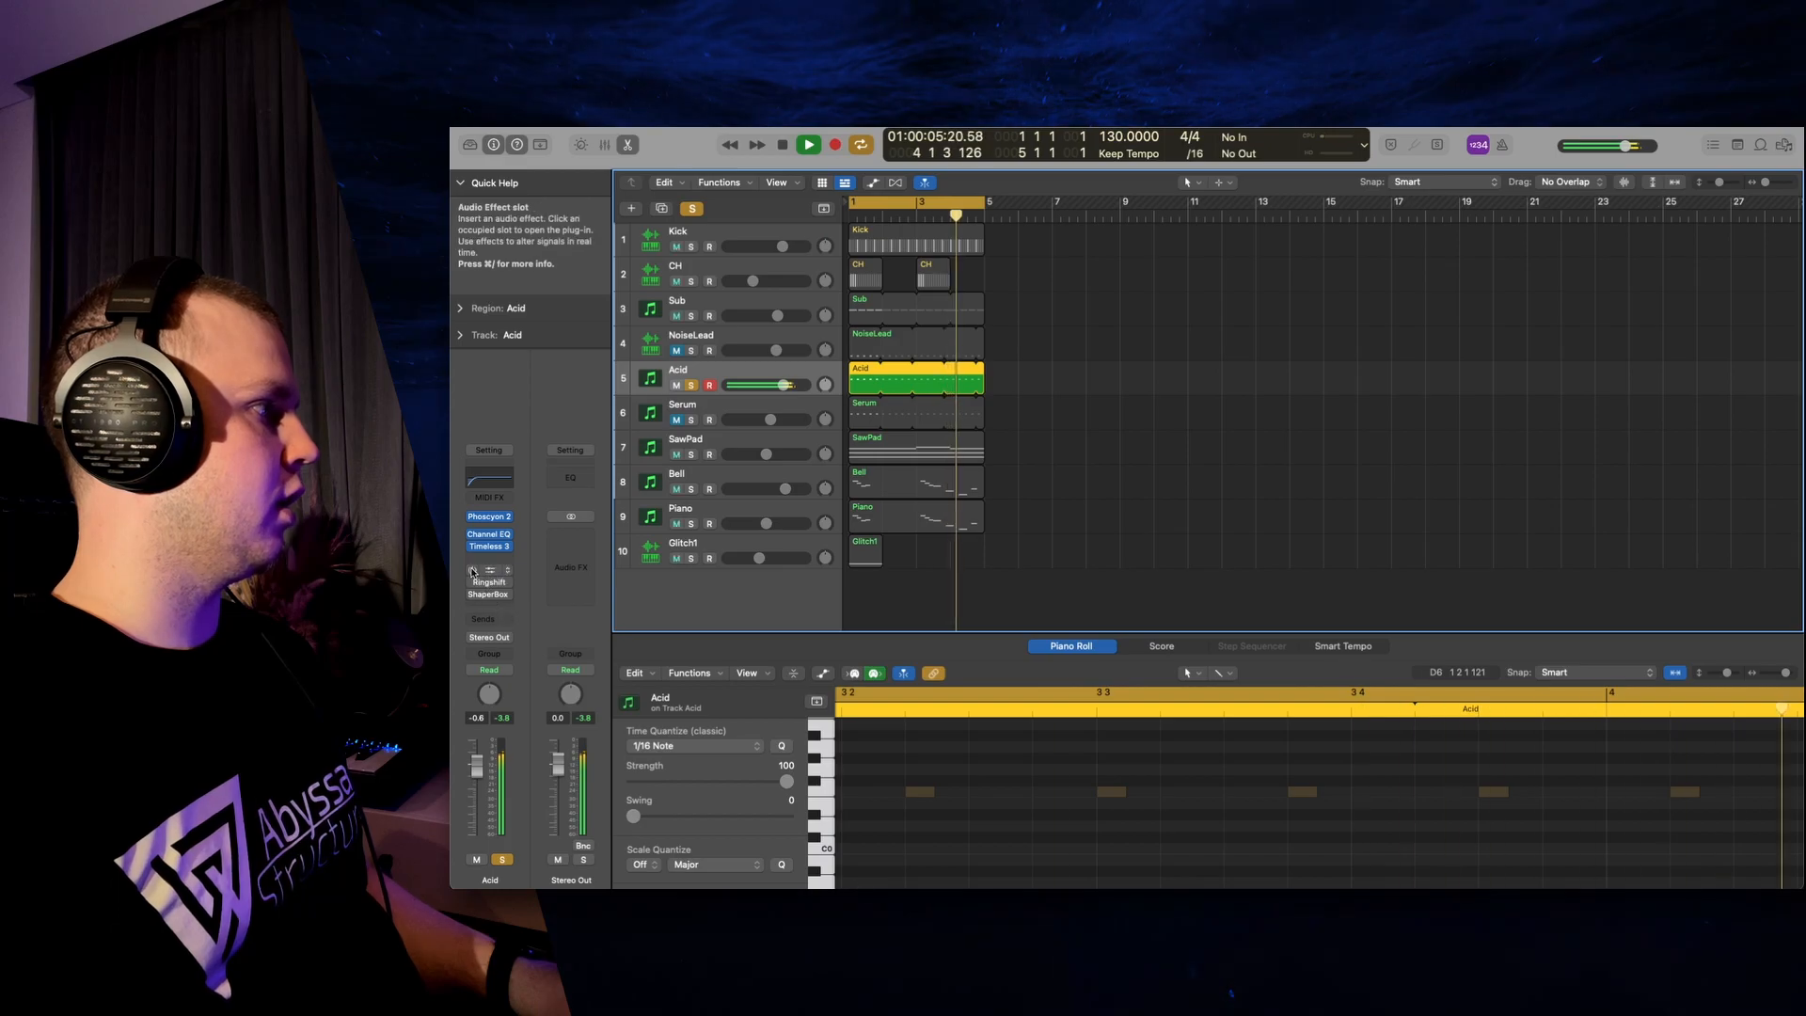
click(489, 570)
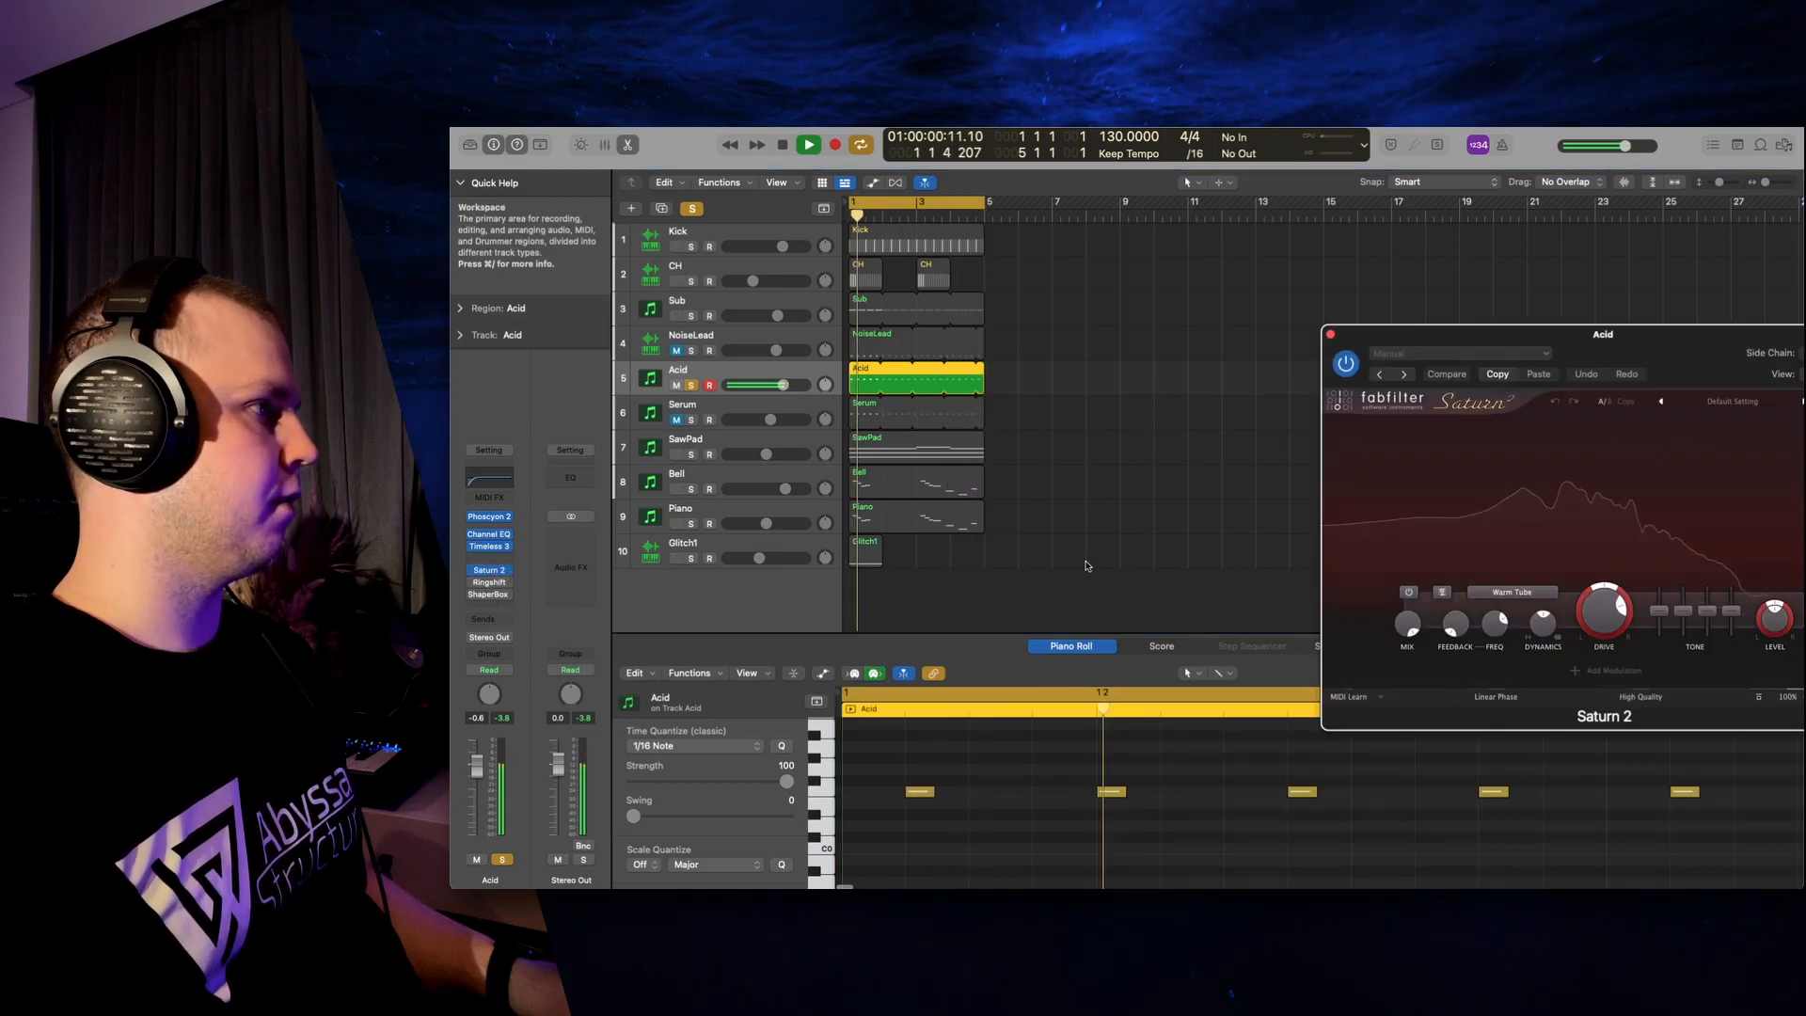
drag(1473, 364, 1018, 346)
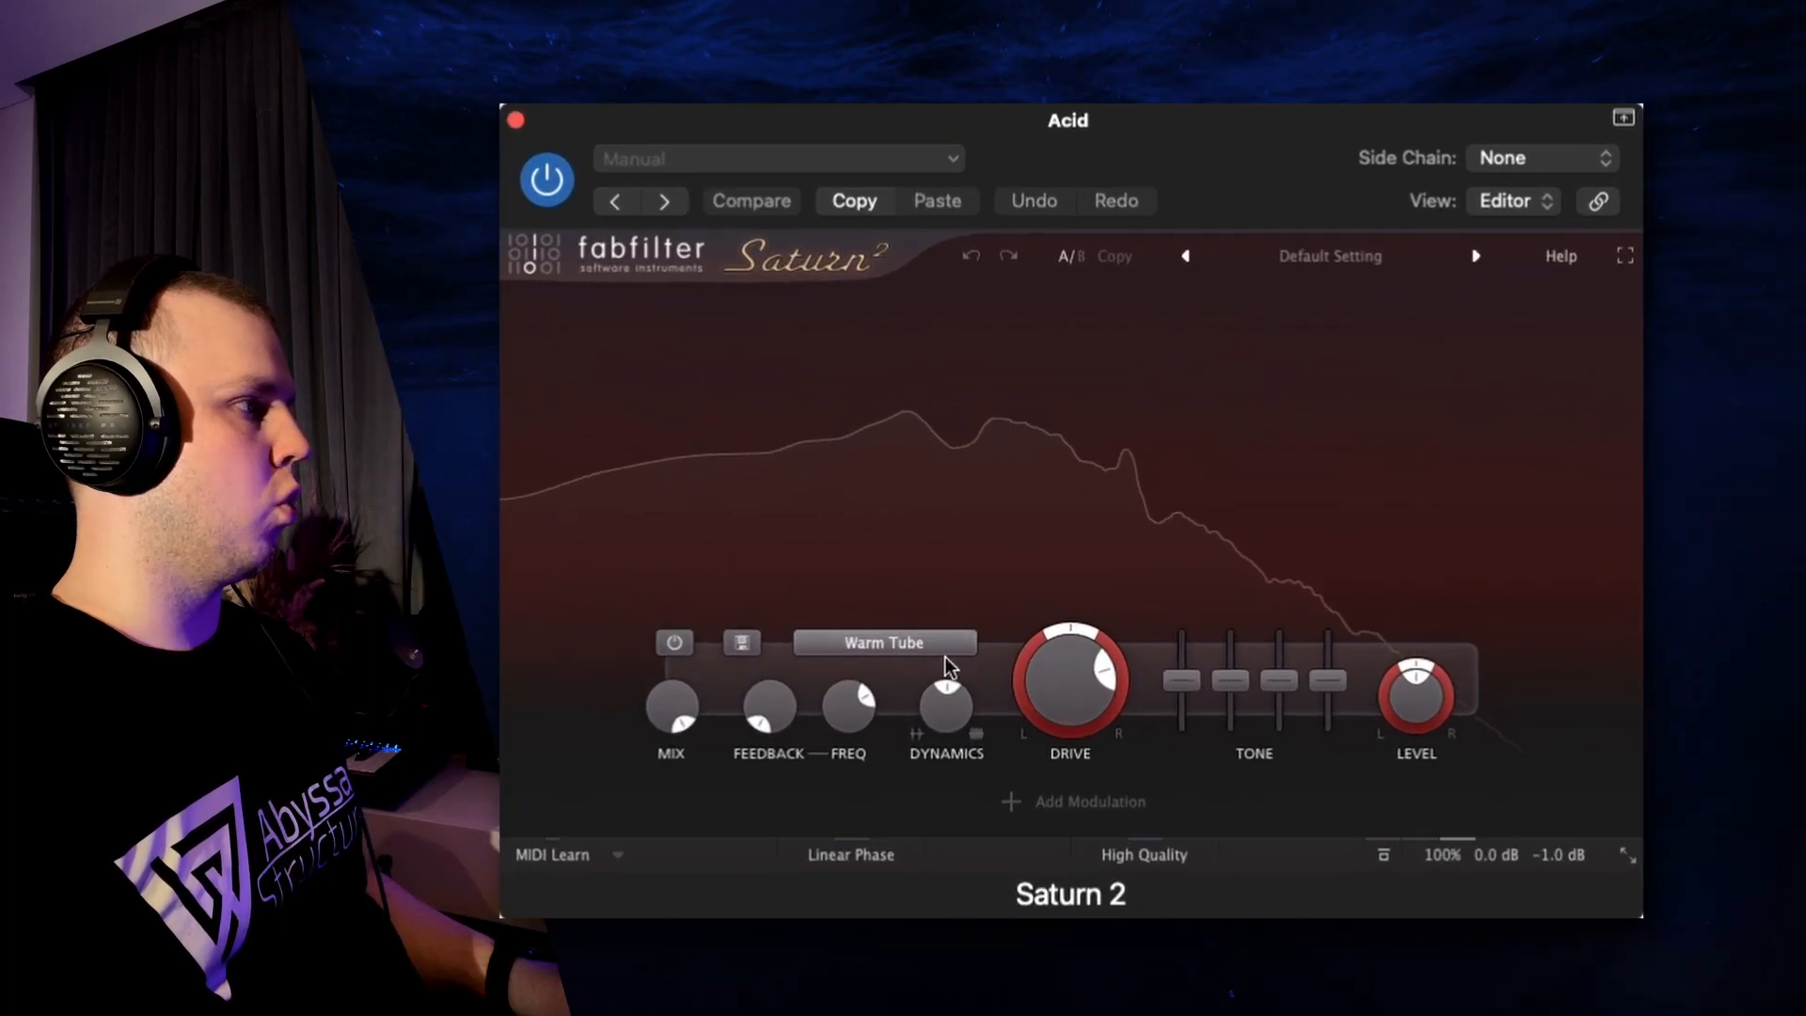
mouse_move(1142, 593)
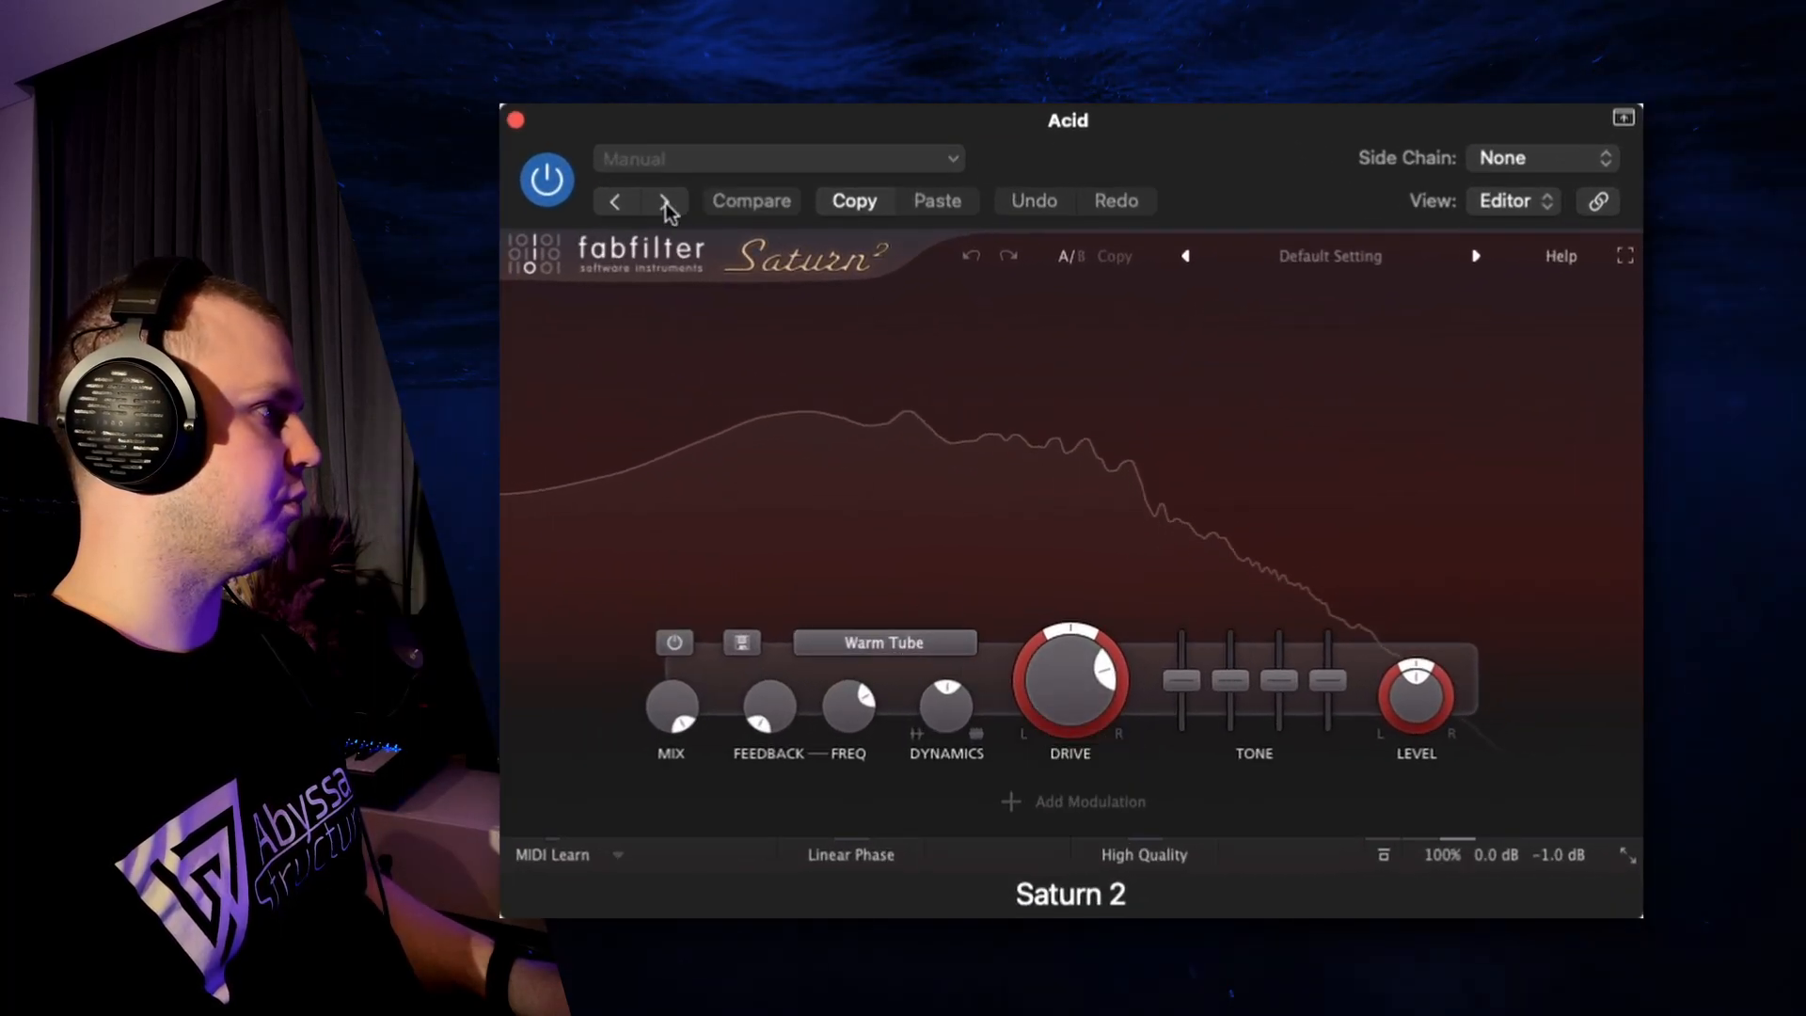
click(516, 122)
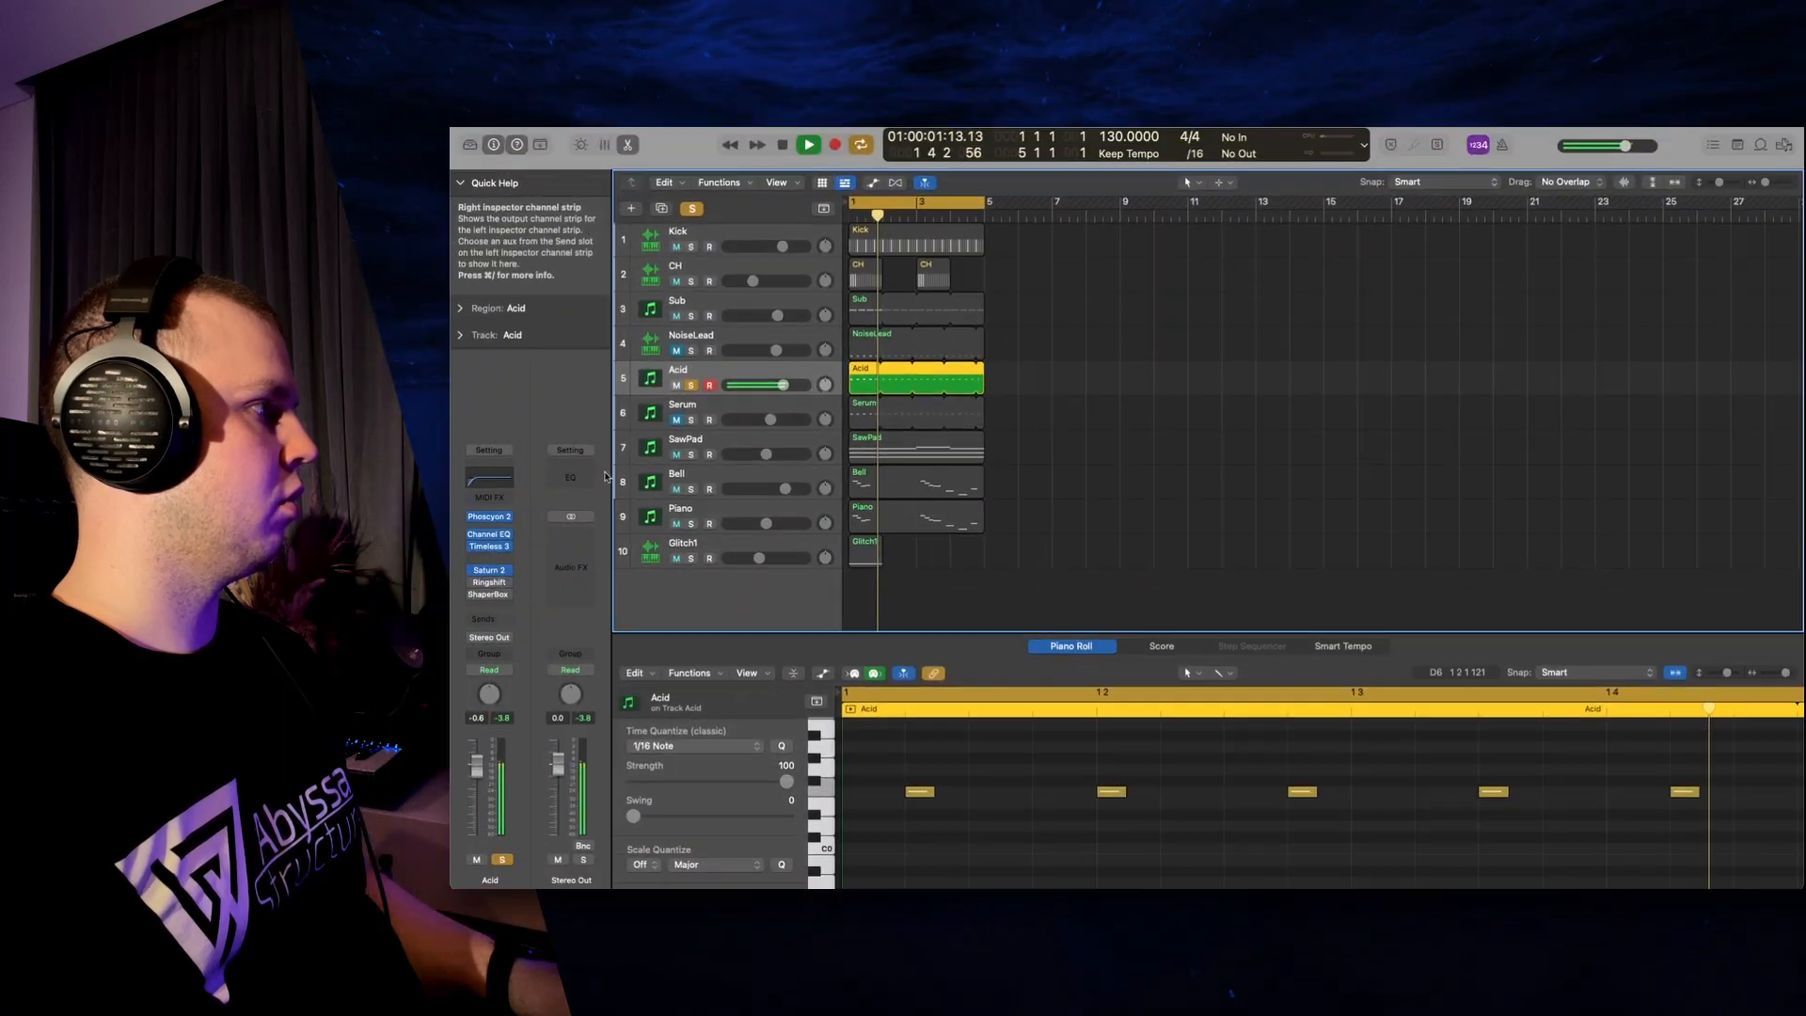
Switch on Ringshifter on the Acid channel, review its ring modulation settings and close its window.
click(489, 582)
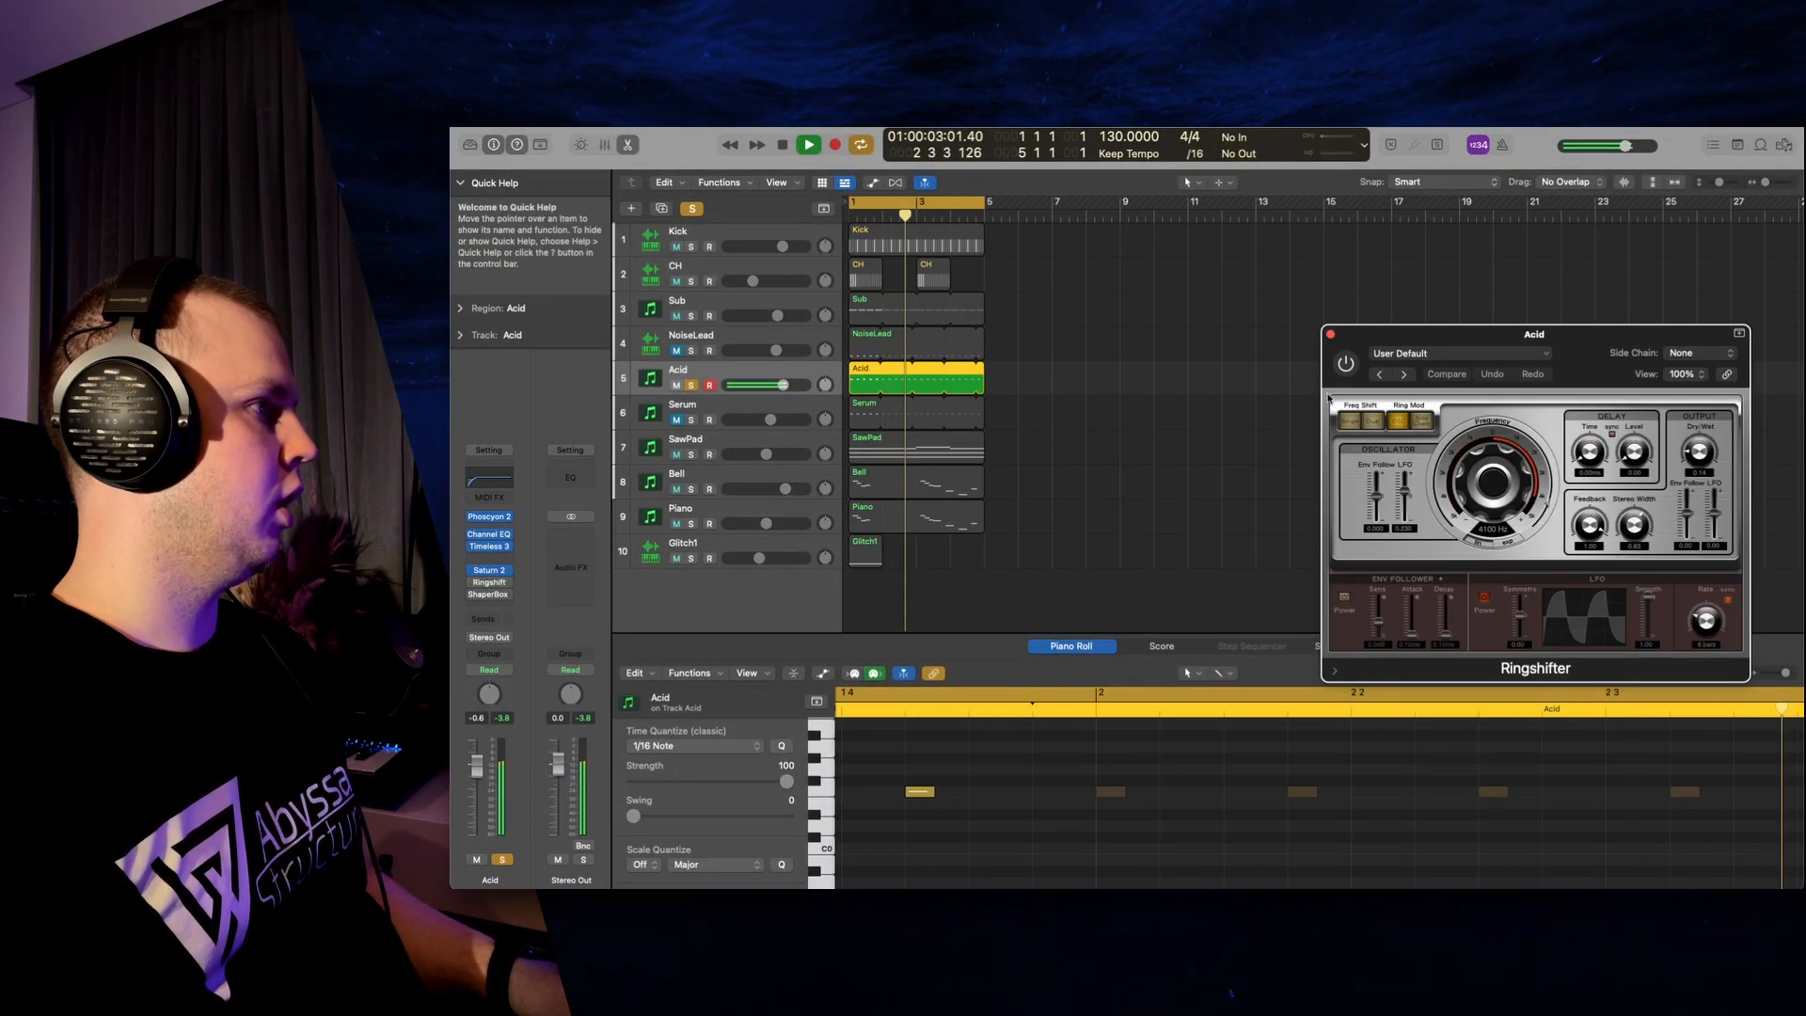
drag(1439, 336, 1152, 352)
click(1058, 379)
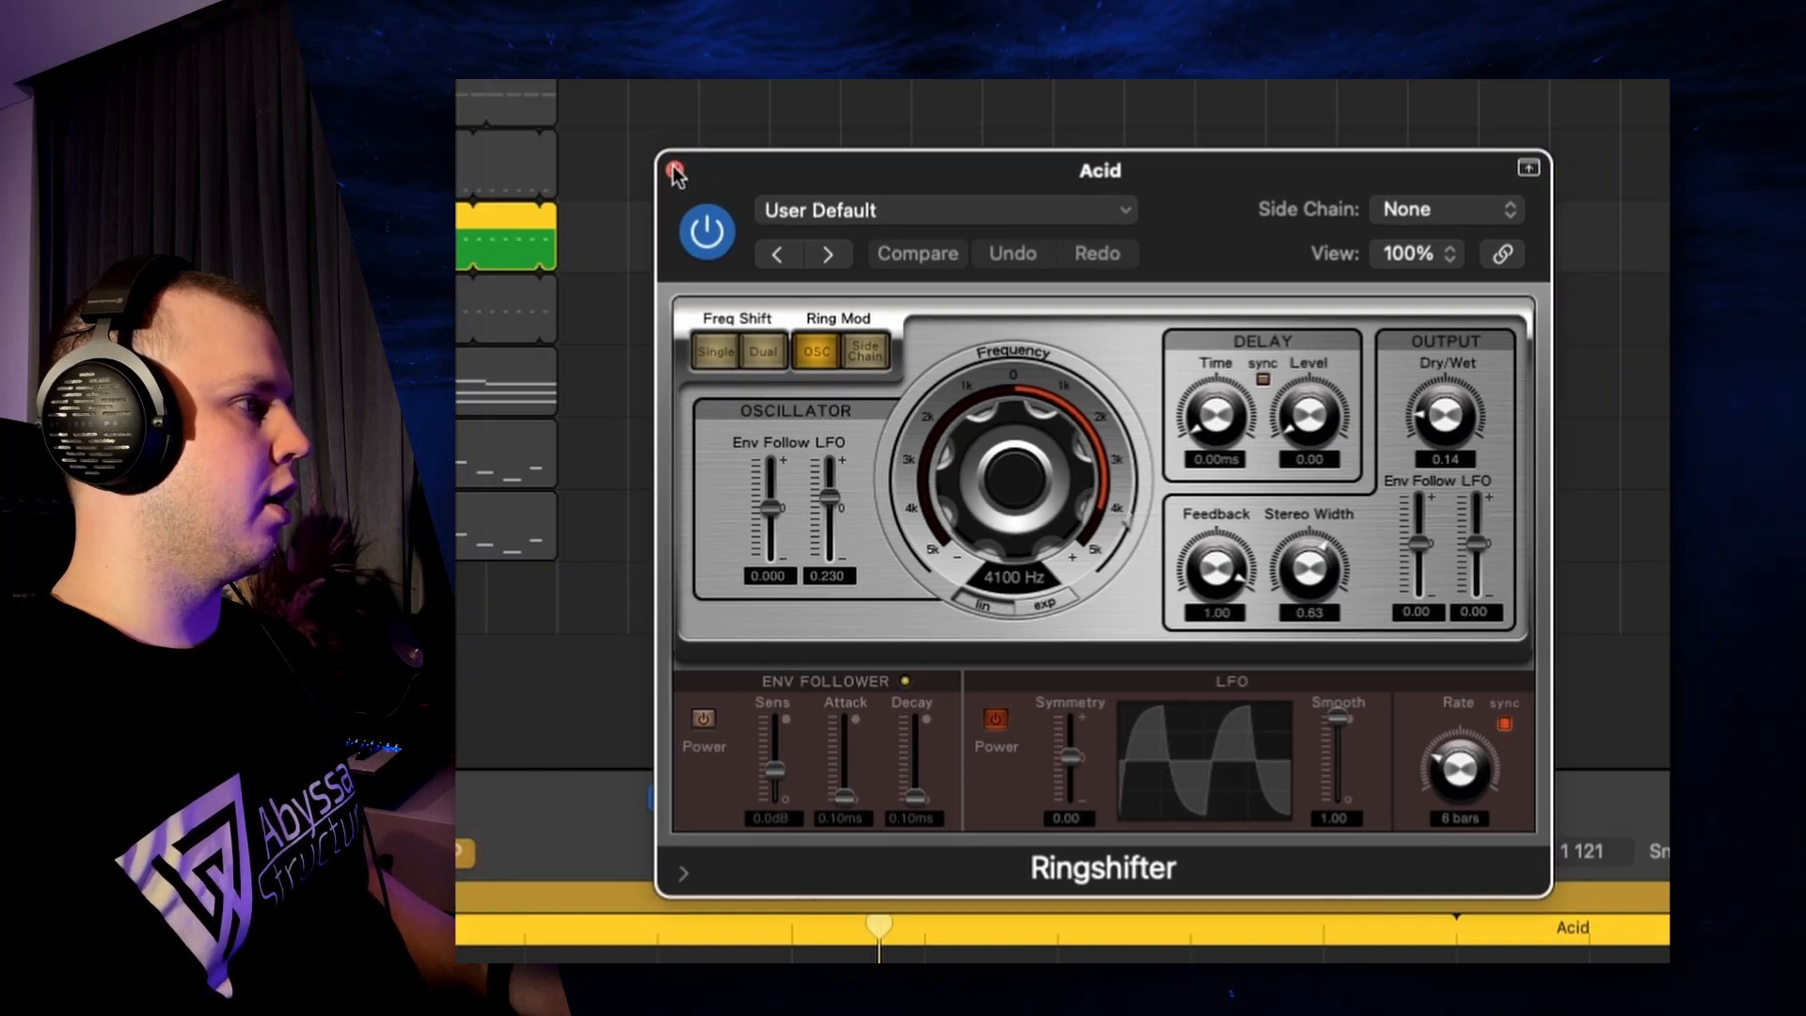
click(602, 136)
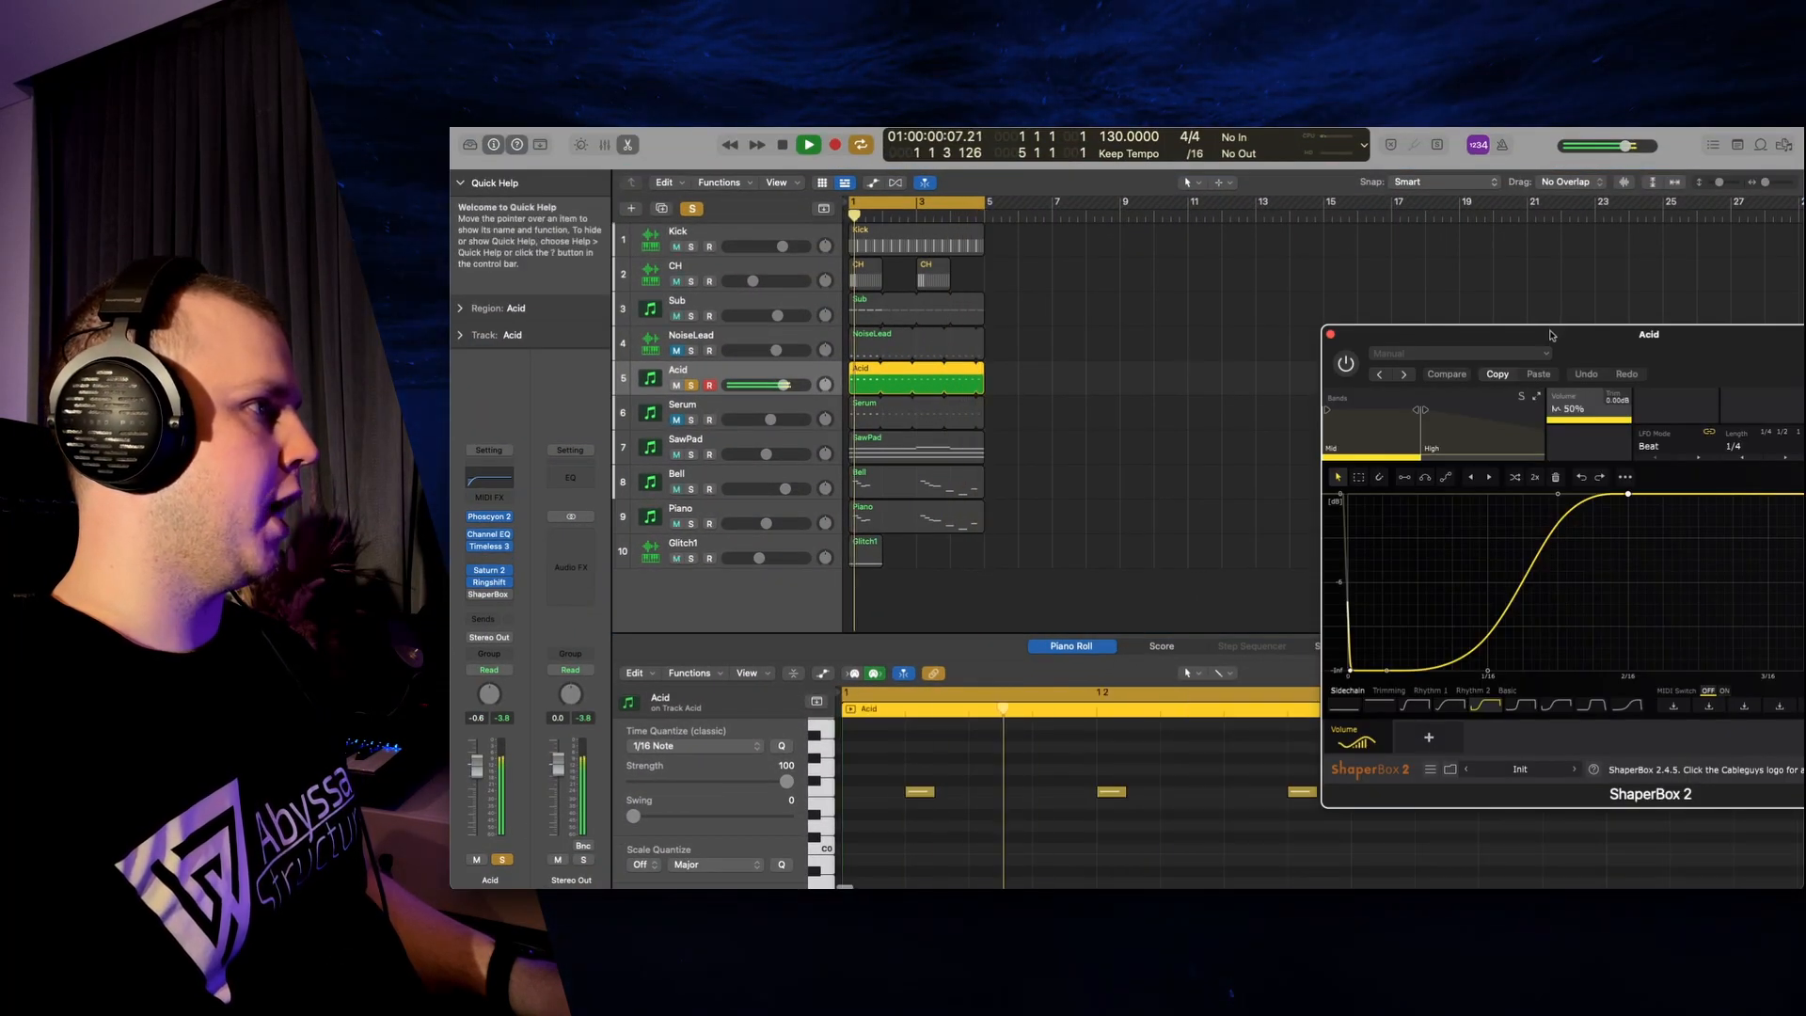
Switch on ShaperBox 2 on the Acid channel, compare the sound with its volume ducking bypassed and close its window.
drag(1551, 333, 1176, 293)
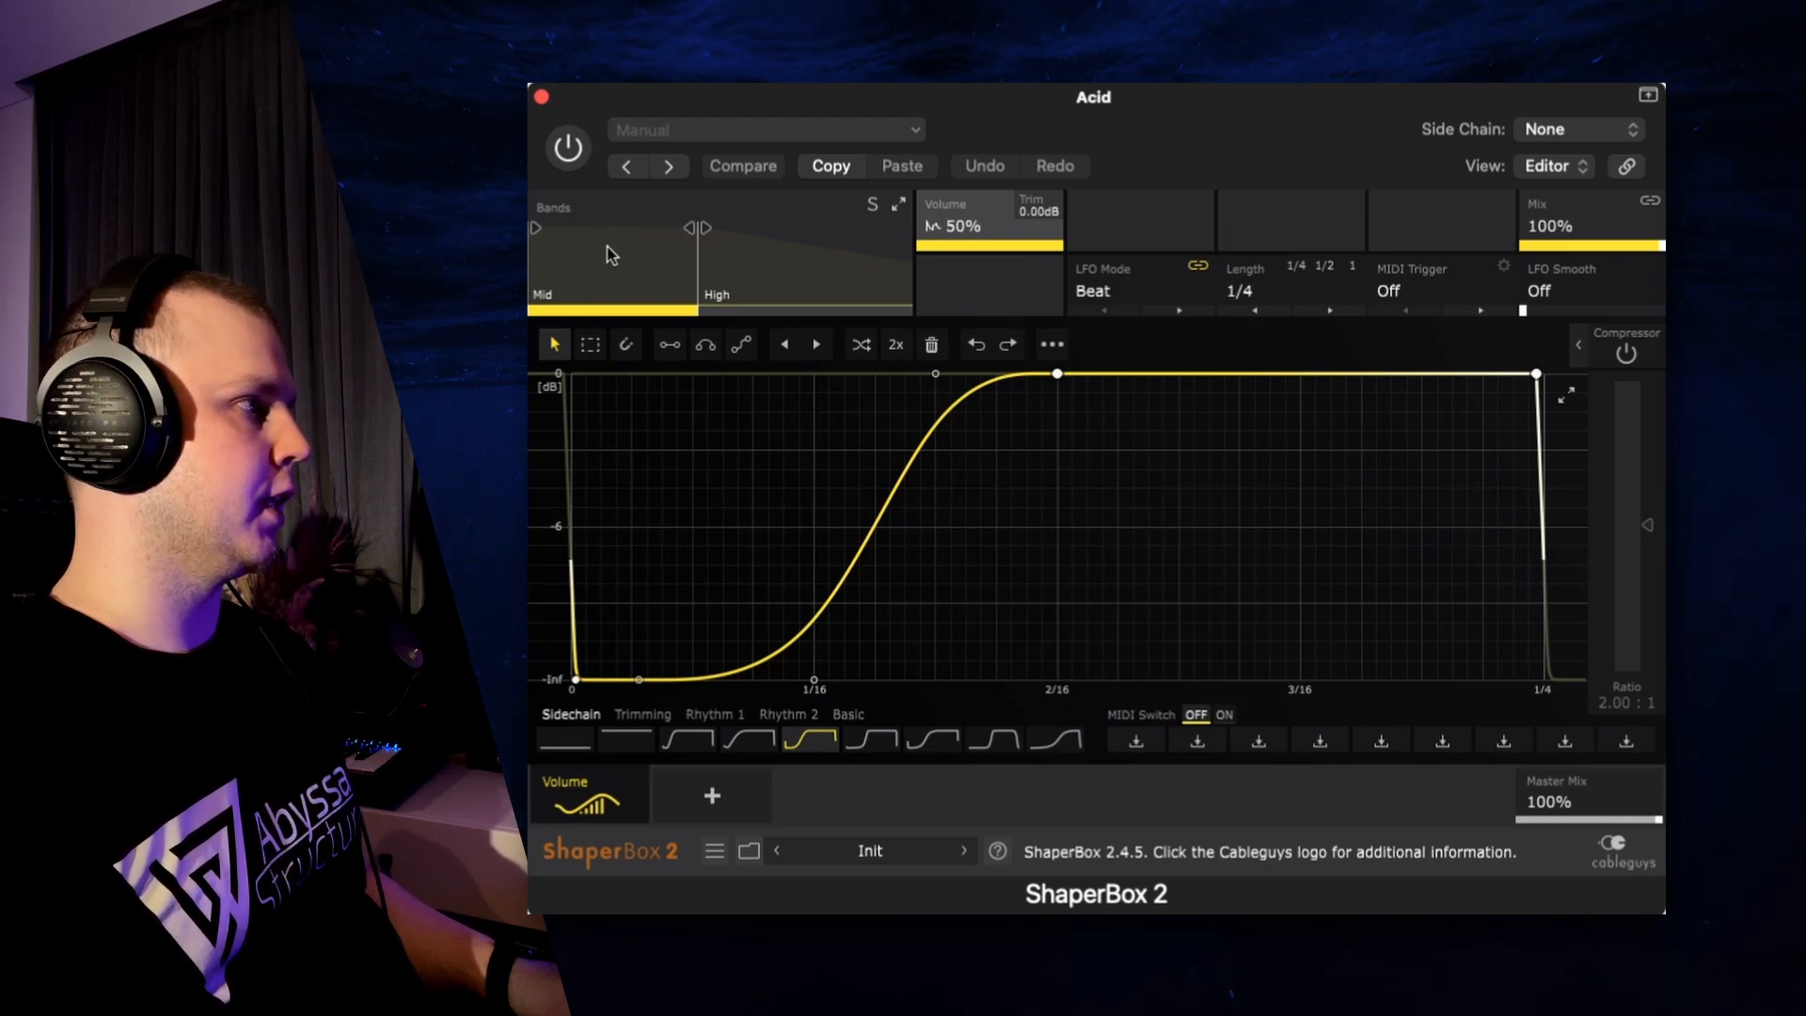
click(568, 148)
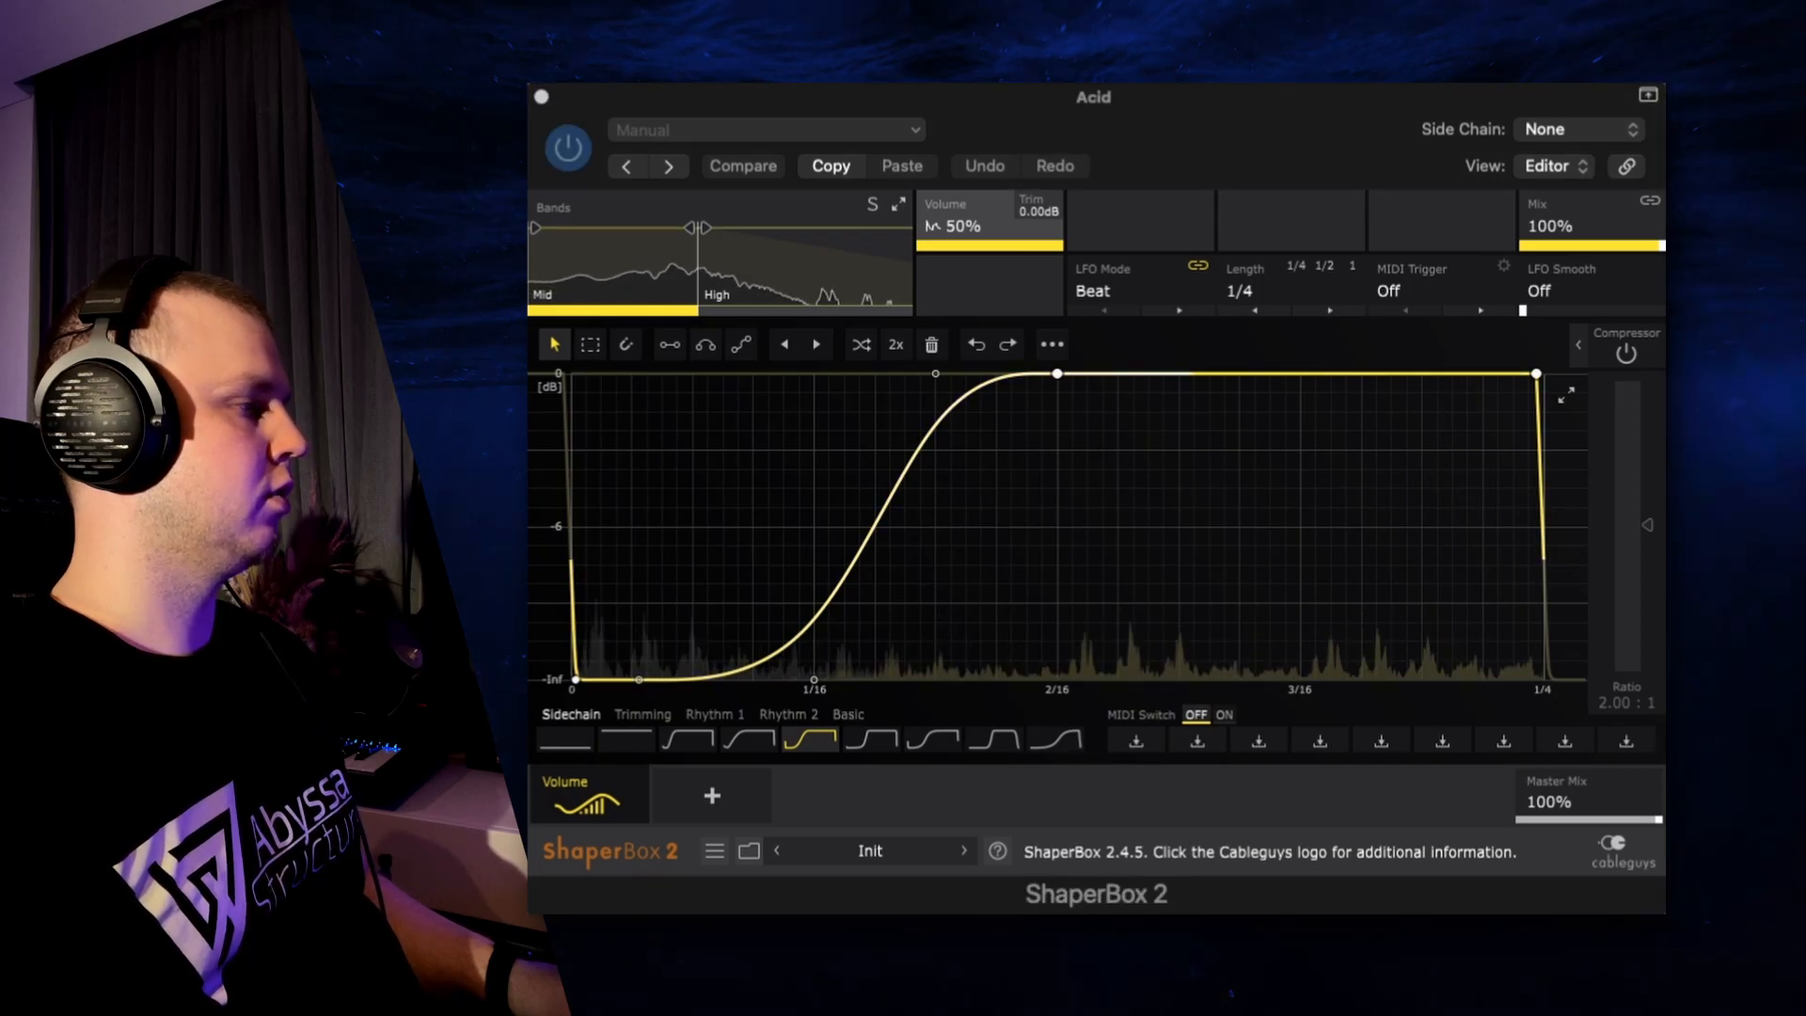
click(552, 147)
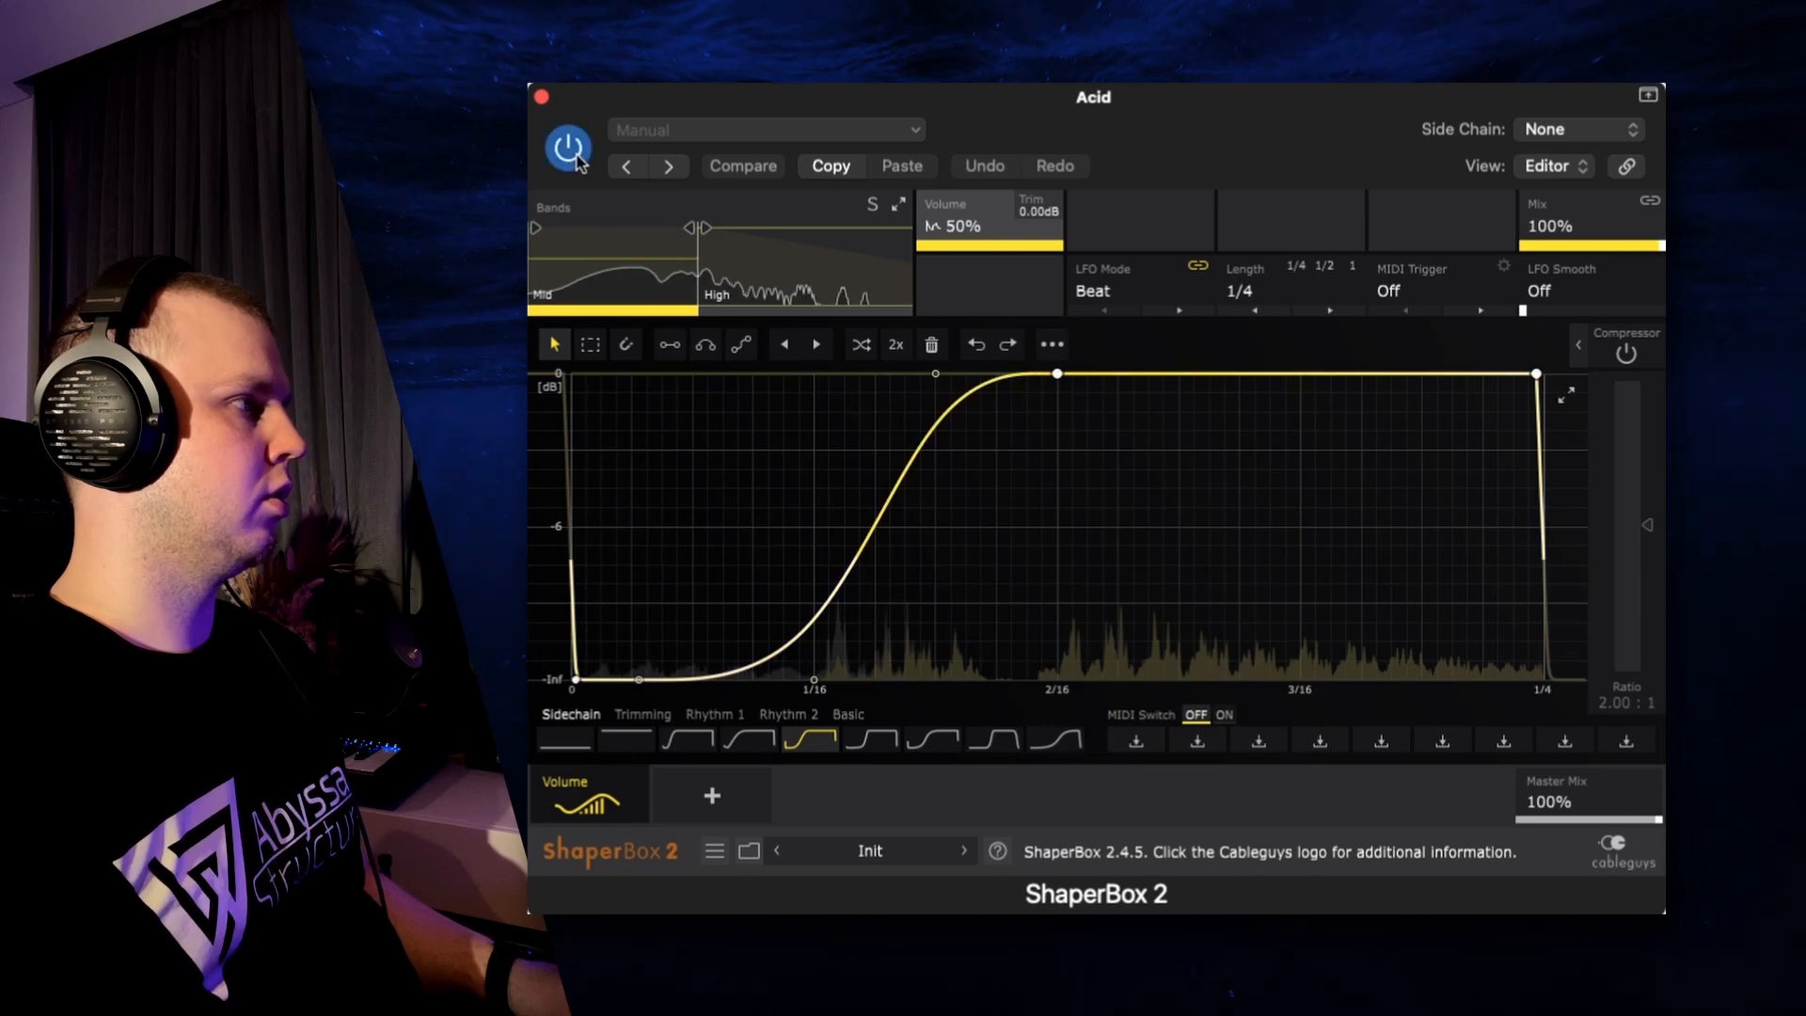
click(542, 97)
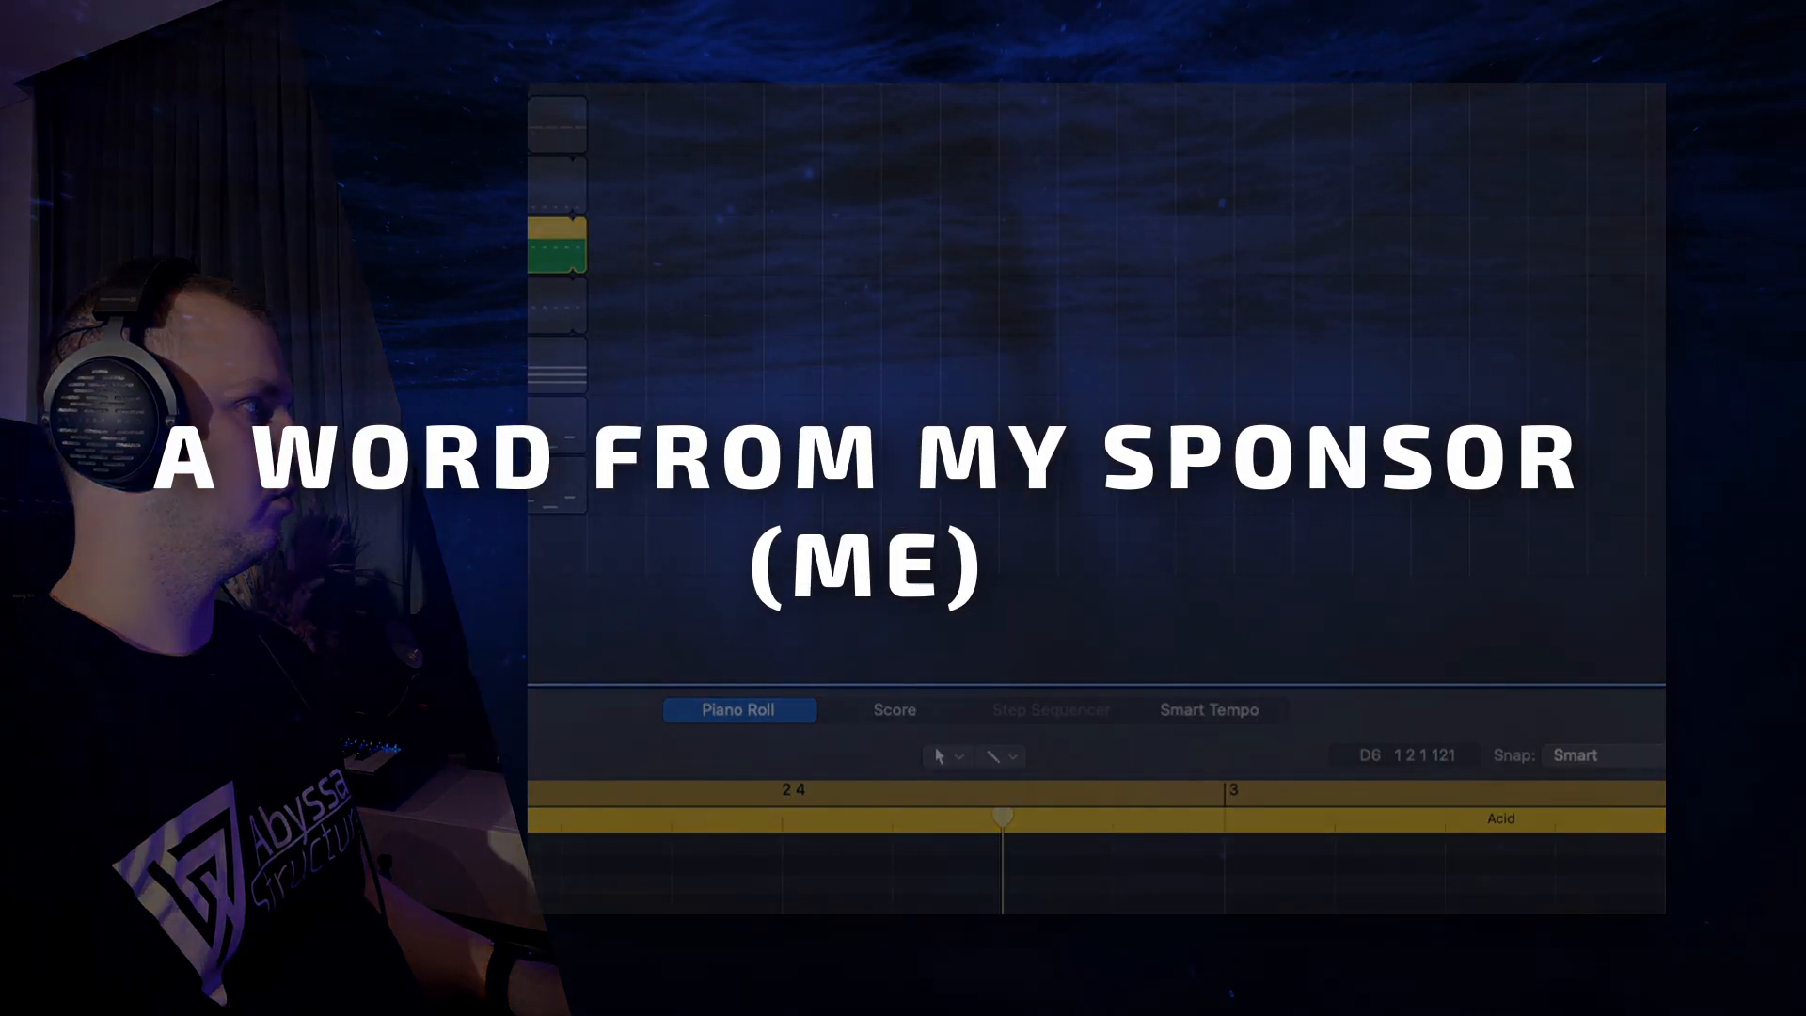
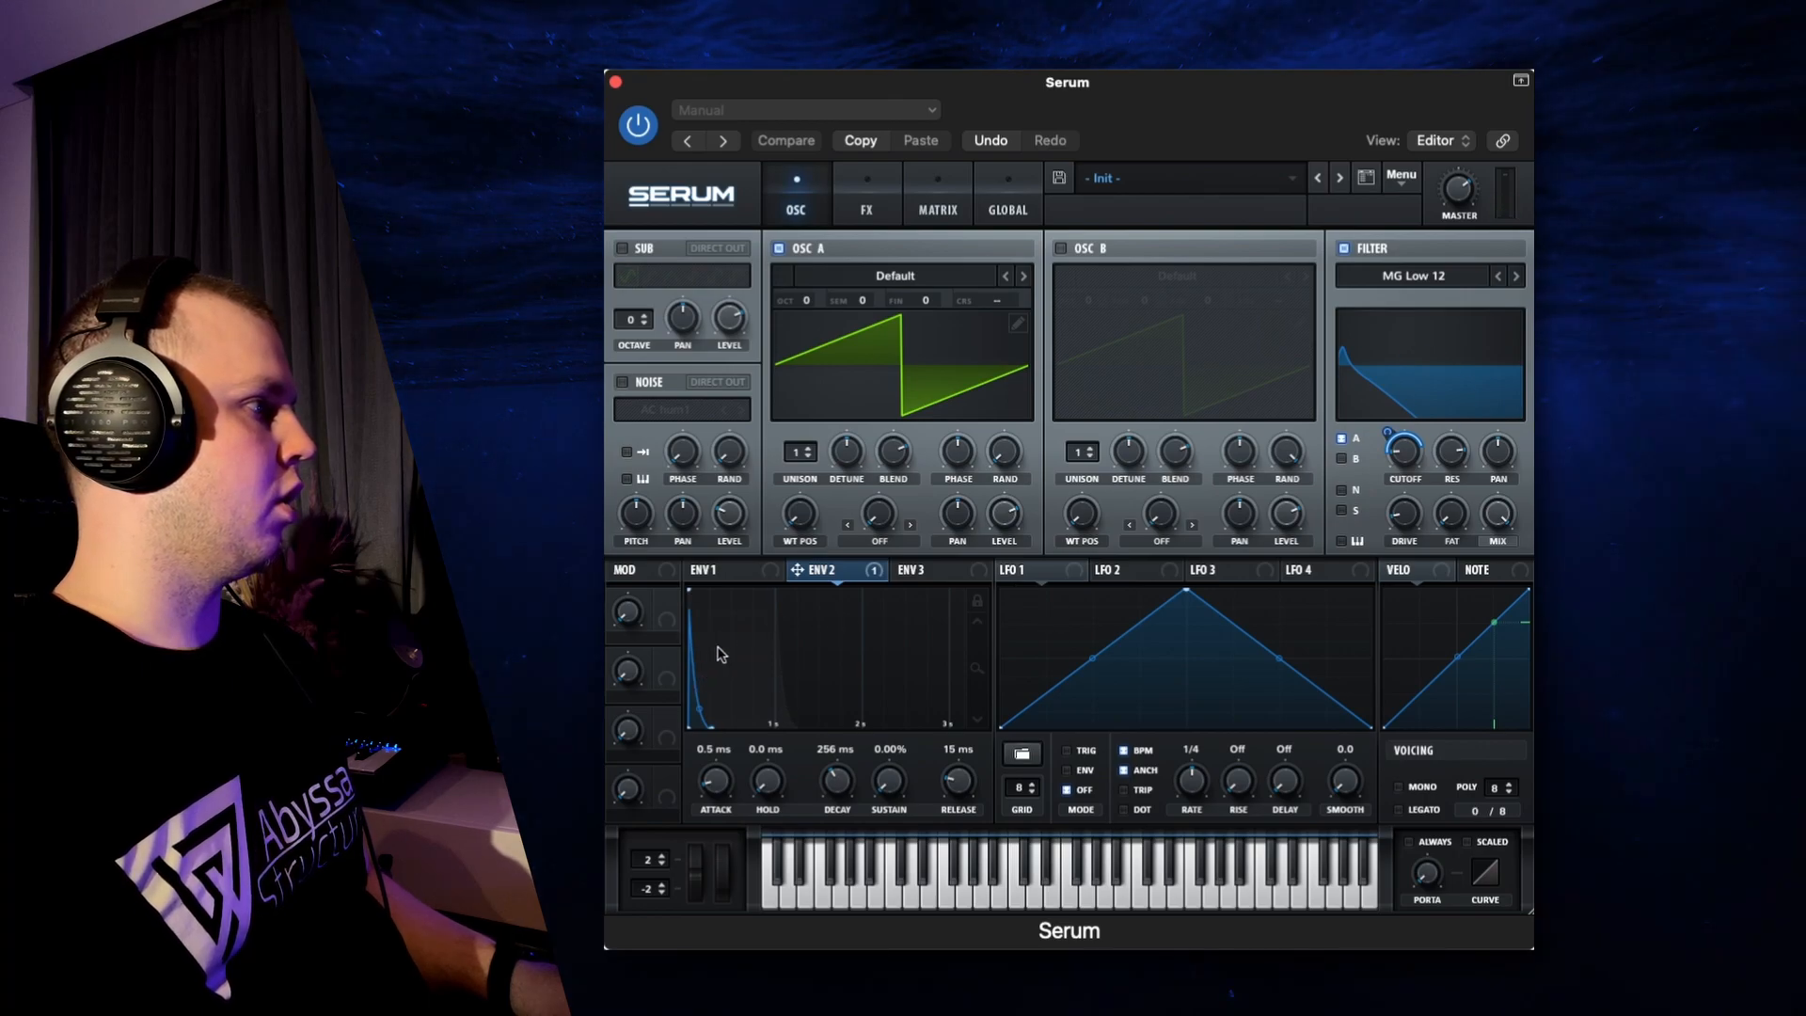
Set the release of Serum's ENV 1 to 243 ms and close the synth window.
click(719, 571)
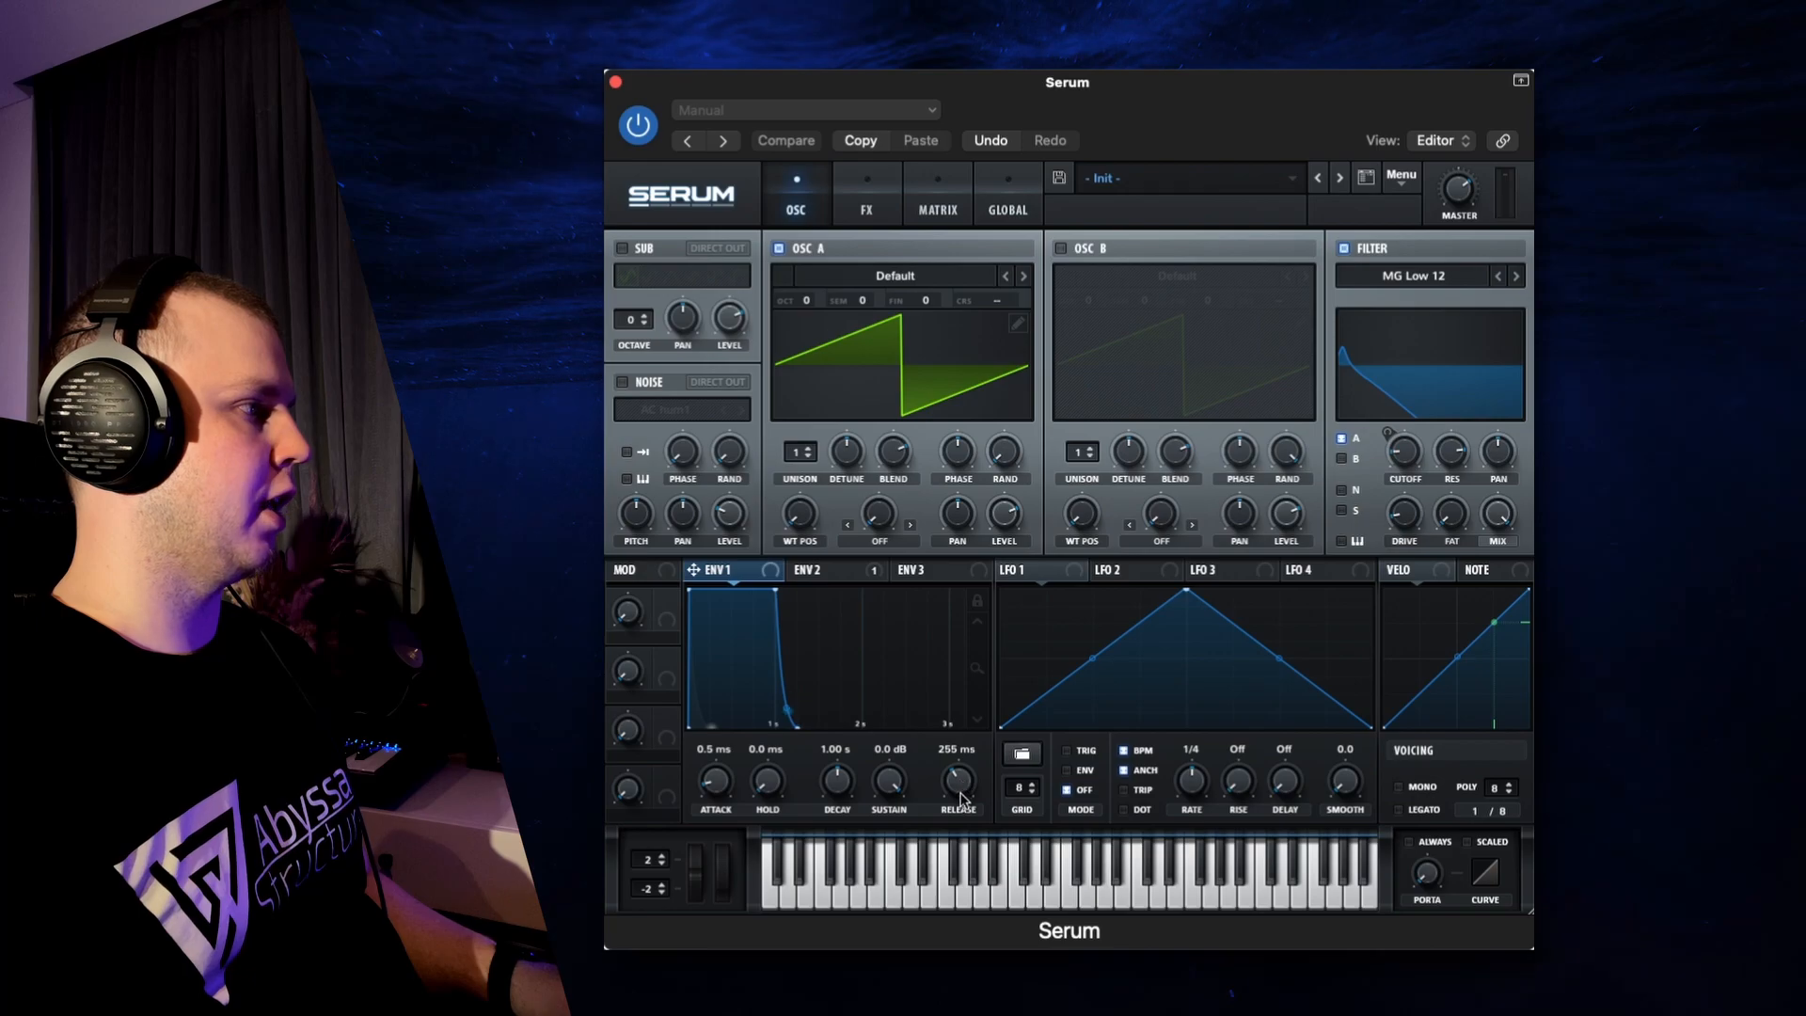
mouse_move(959, 788)
mouse_down()
mouse_move(954, 845)
mouse_move(953, 782)
mouse_up()
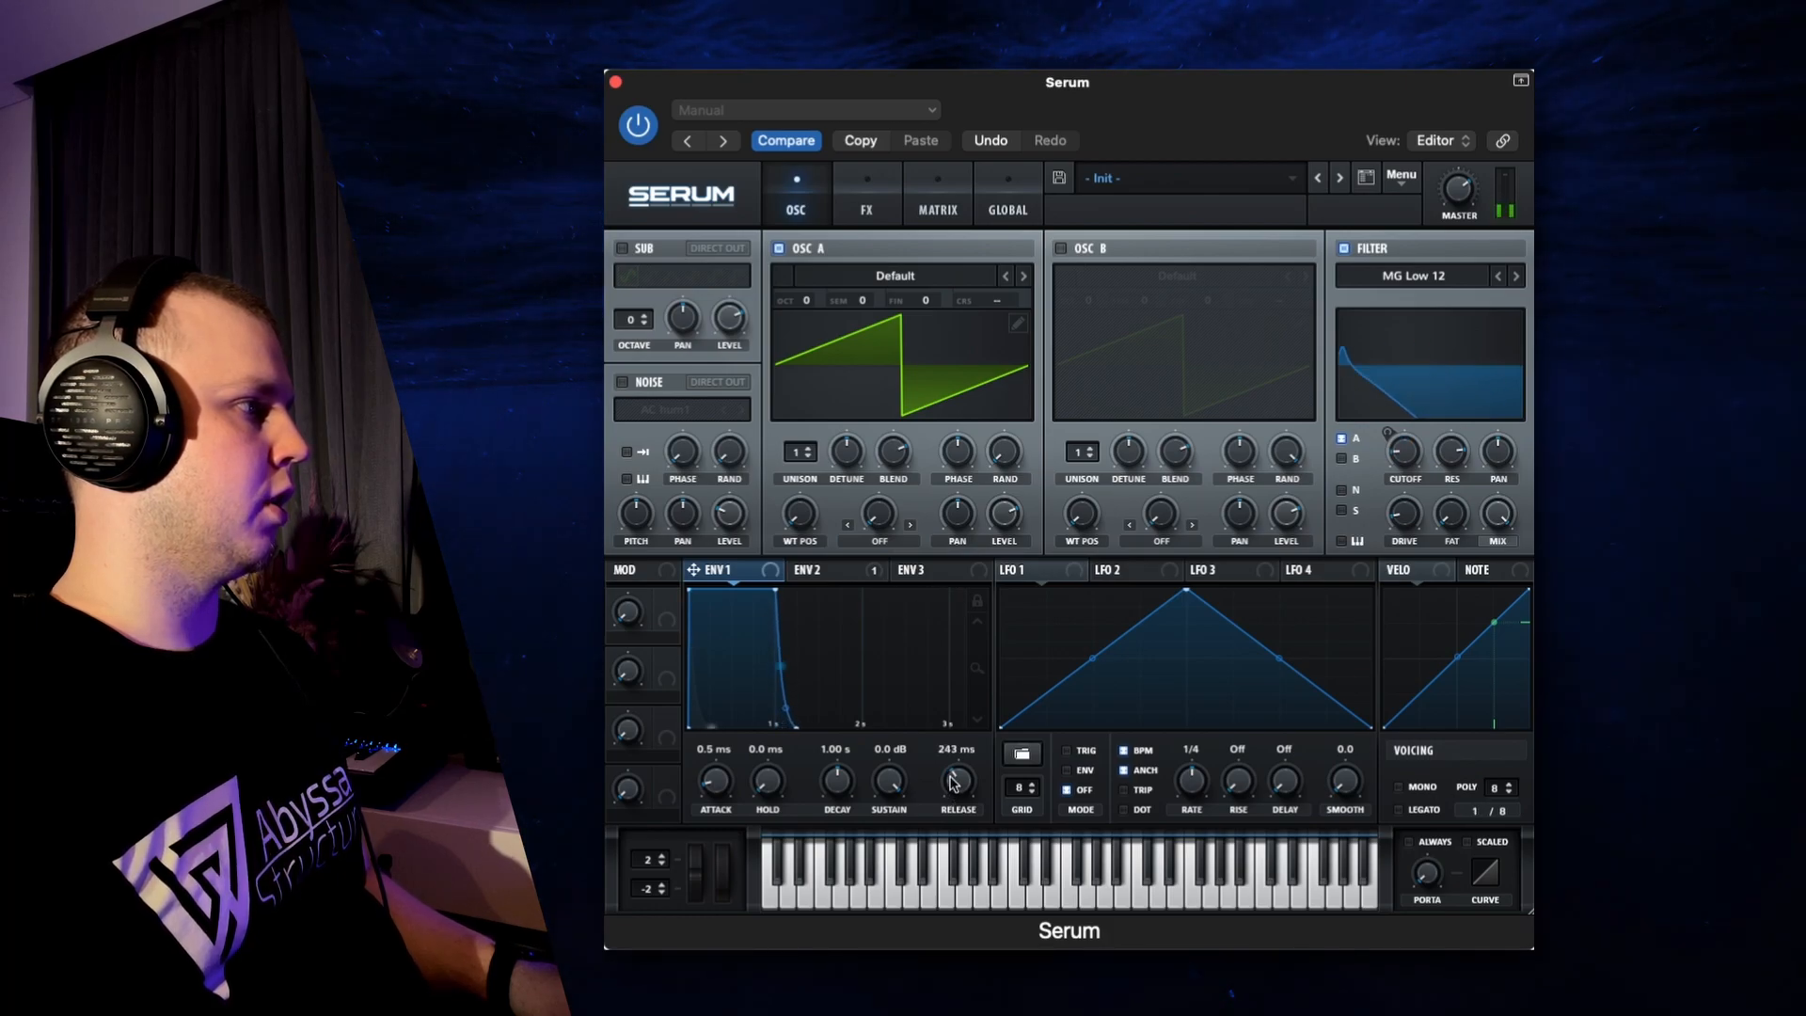
click(617, 83)
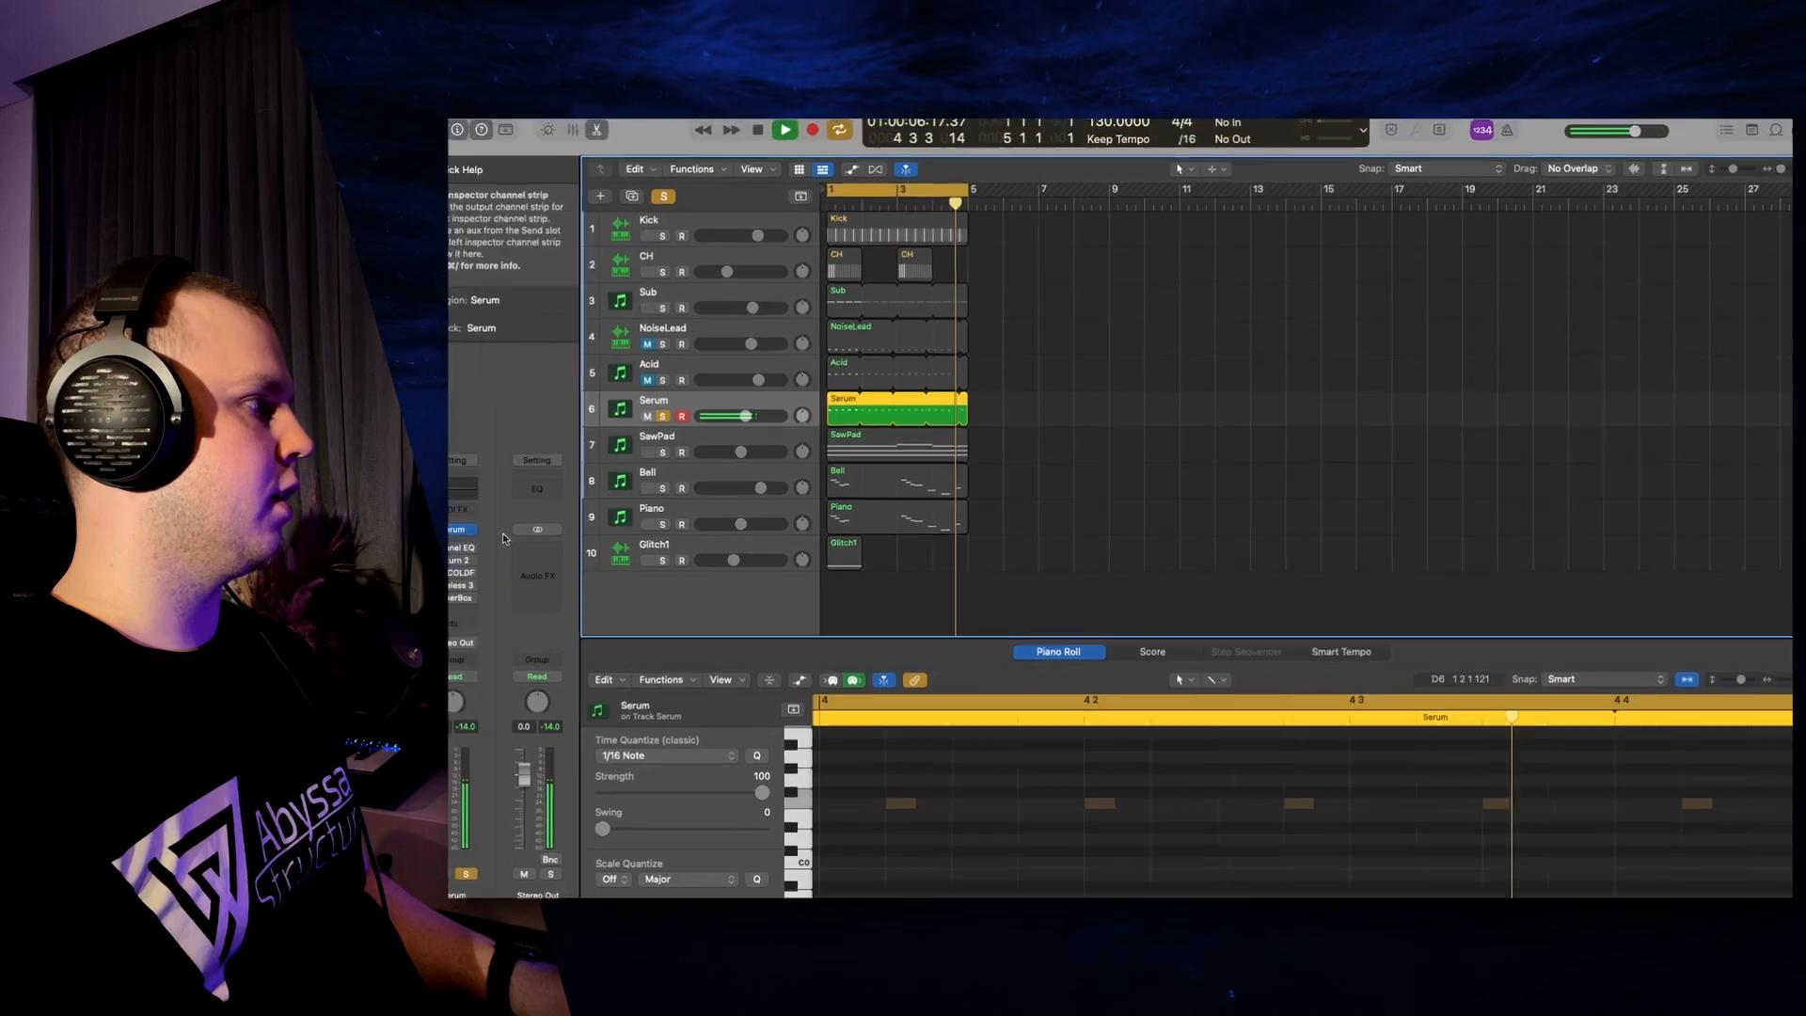
Switch on the Channel EQ of the Serum channel, view its low-cut curve and close its window.
click(489, 551)
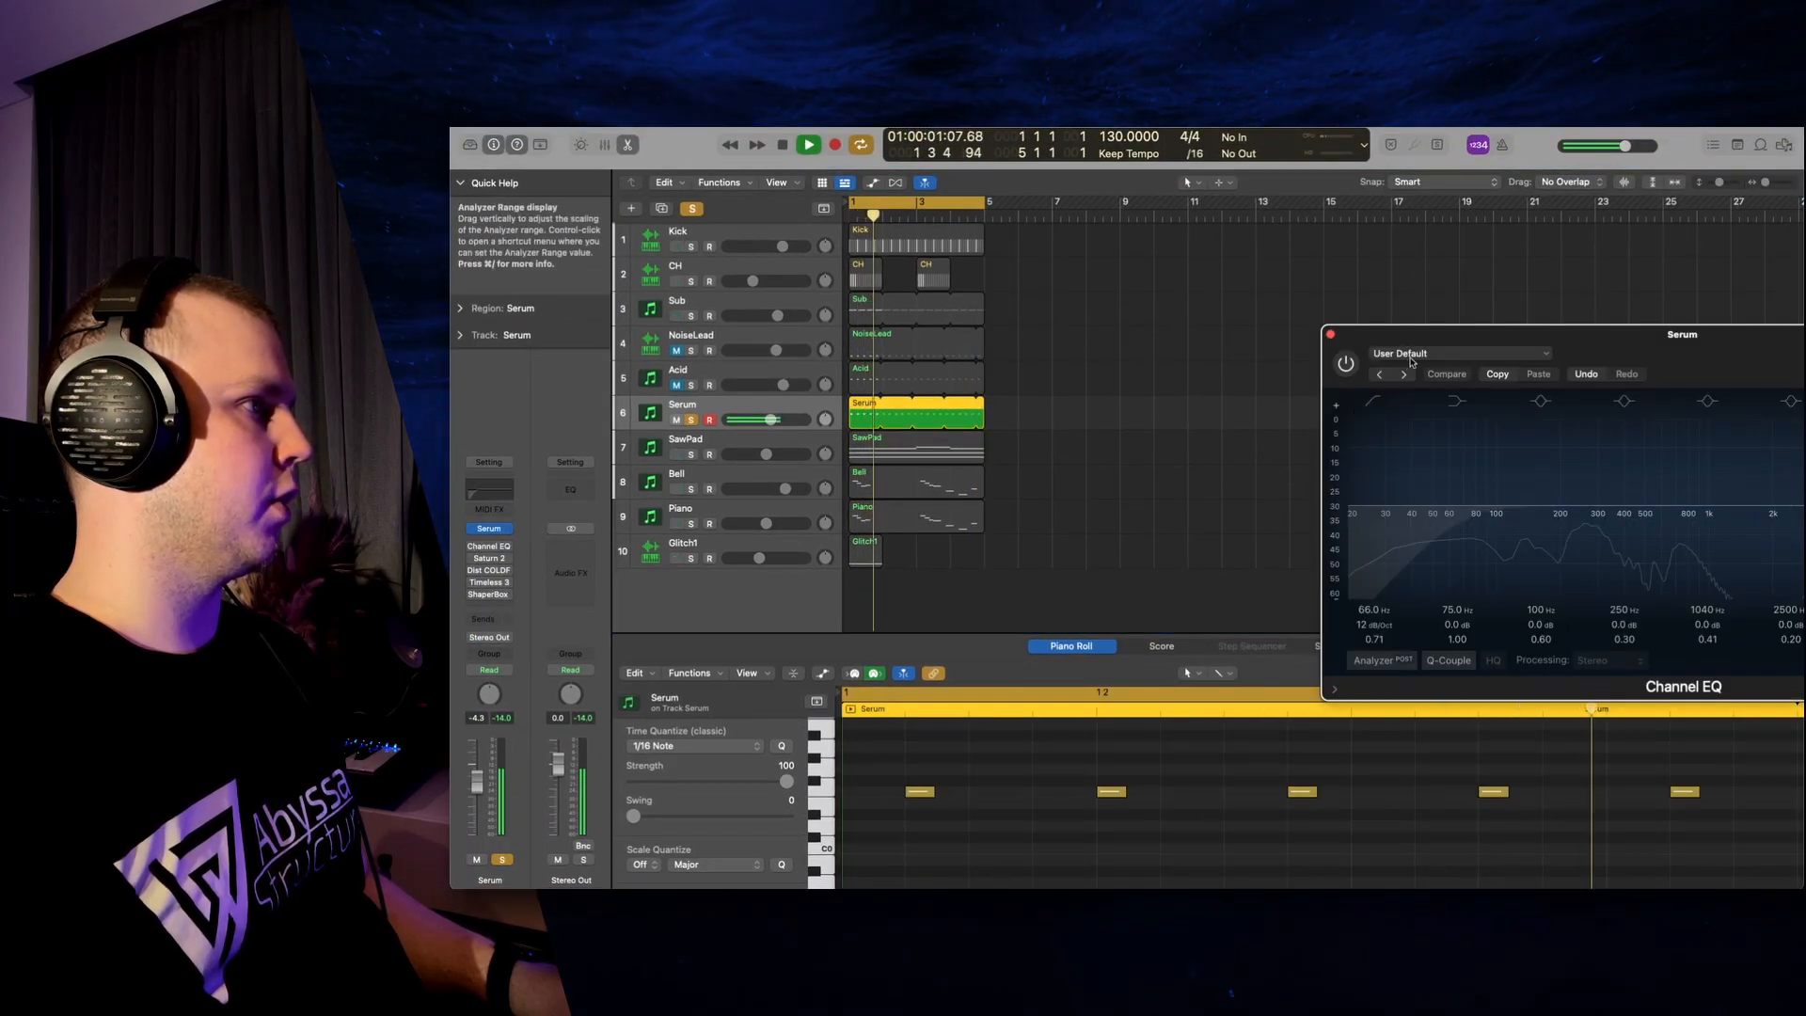
drag(1443, 329, 903, 328)
click(853, 481)
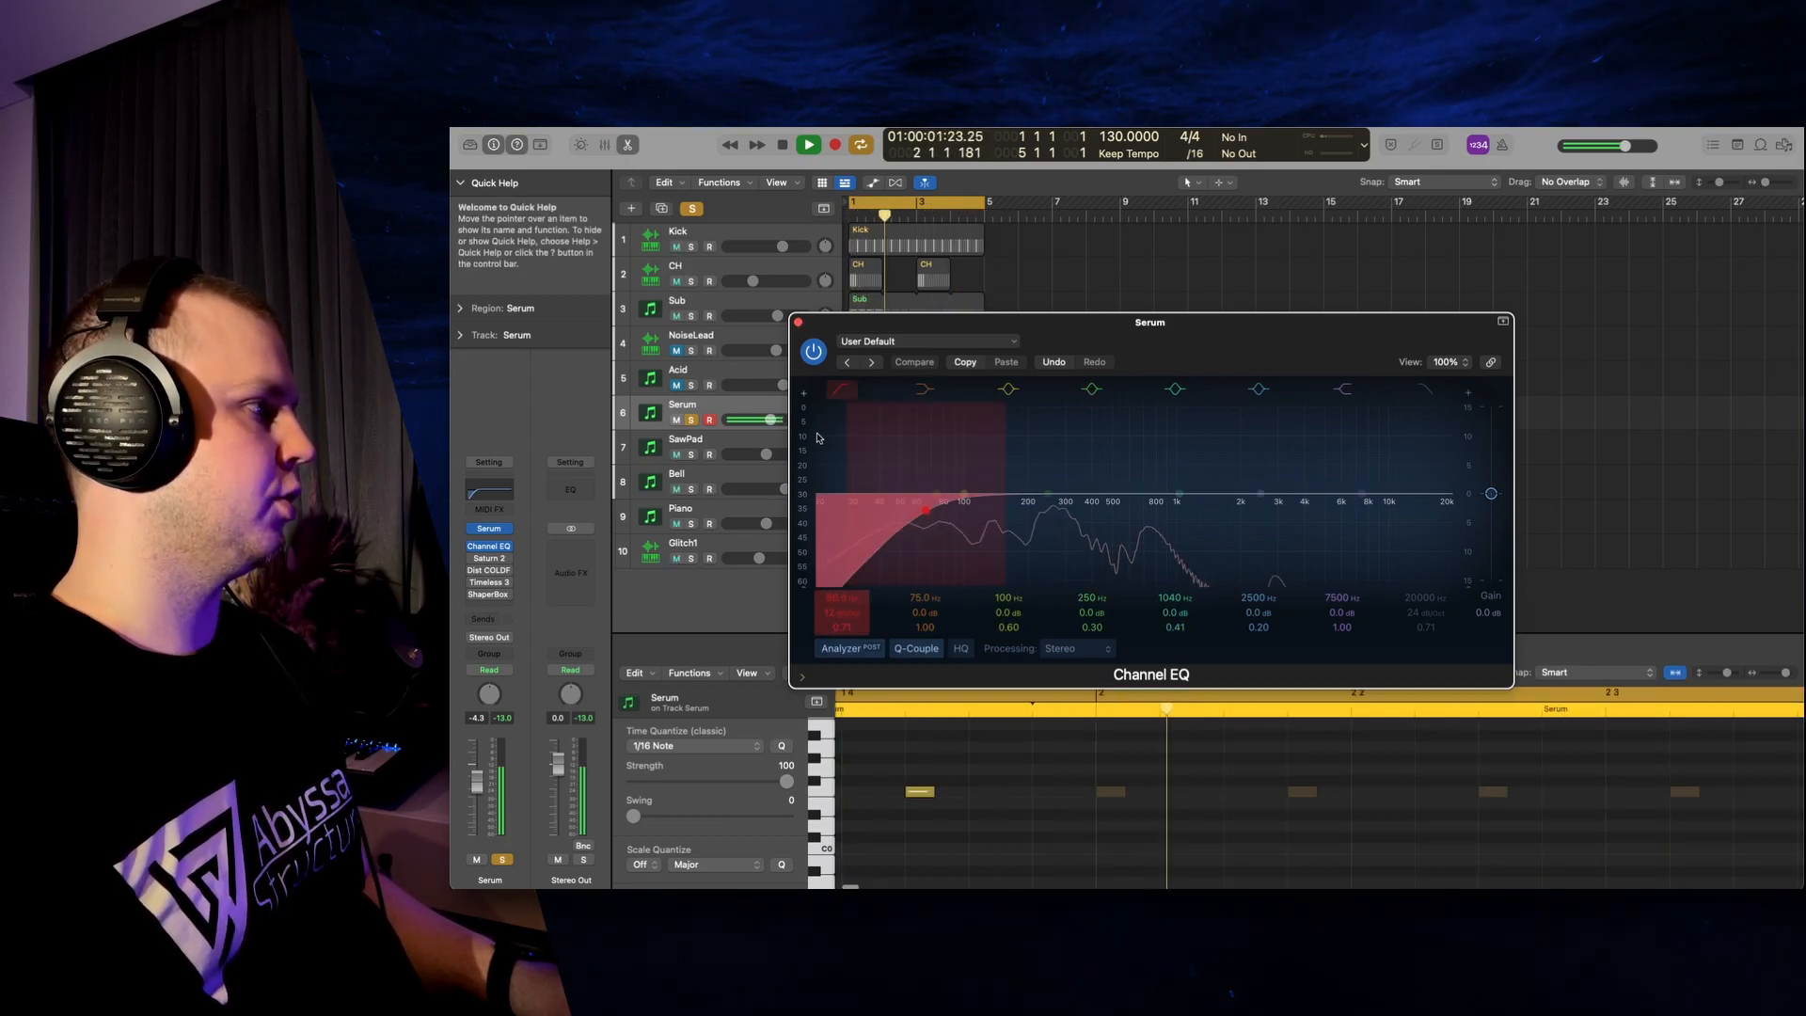
click(798, 322)
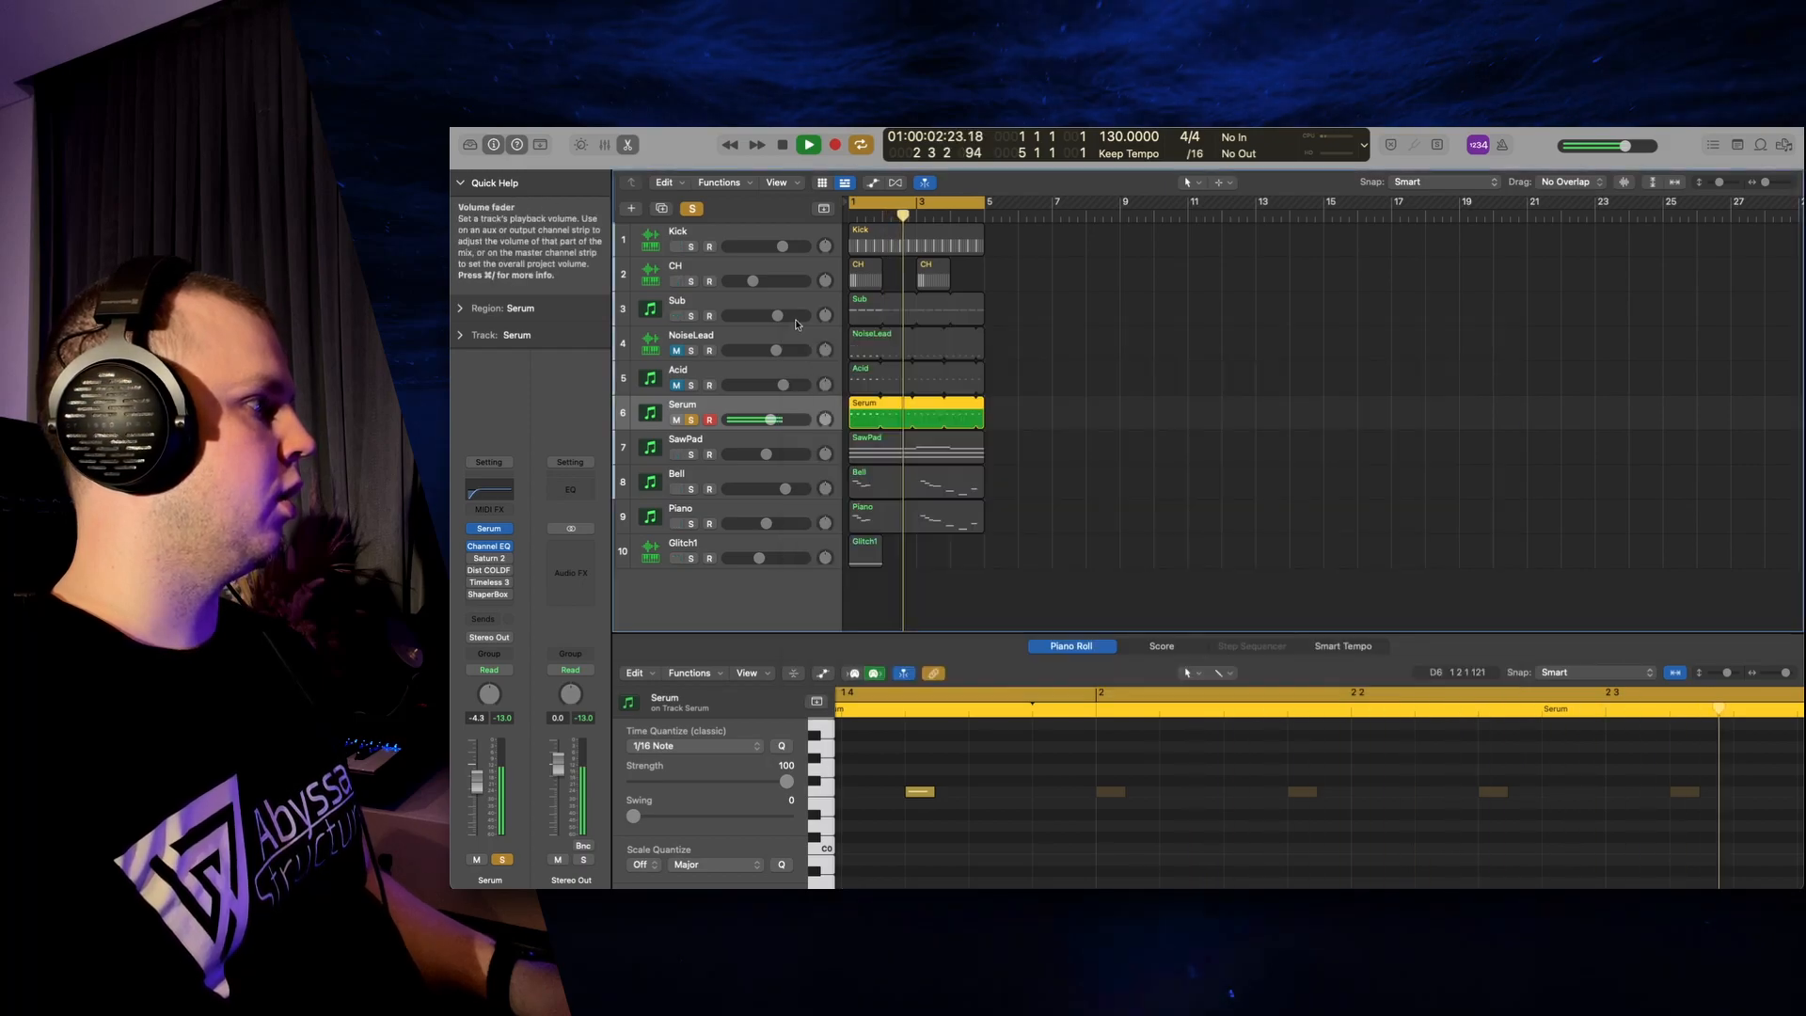
Switch on Saturn 2 on the Serum channel, review its Warm Tube drive and close its window.
click(491, 563)
drag(1467, 318, 1006, 318)
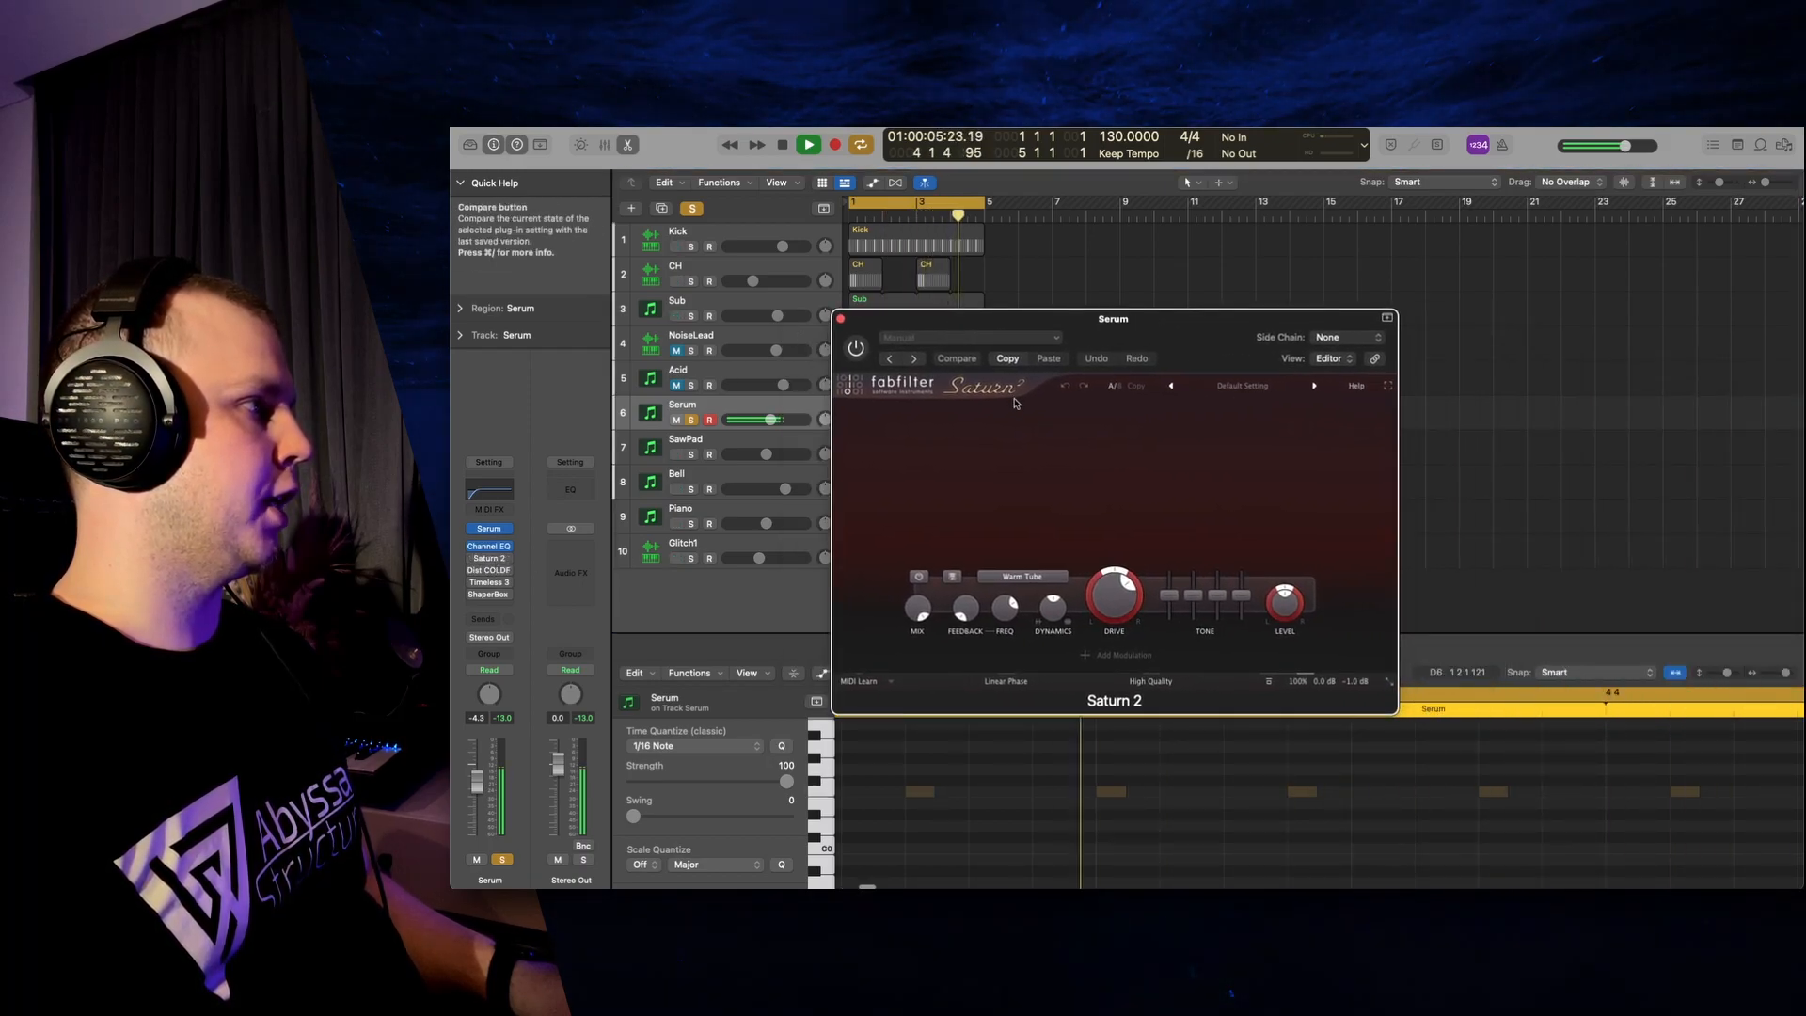
click(856, 349)
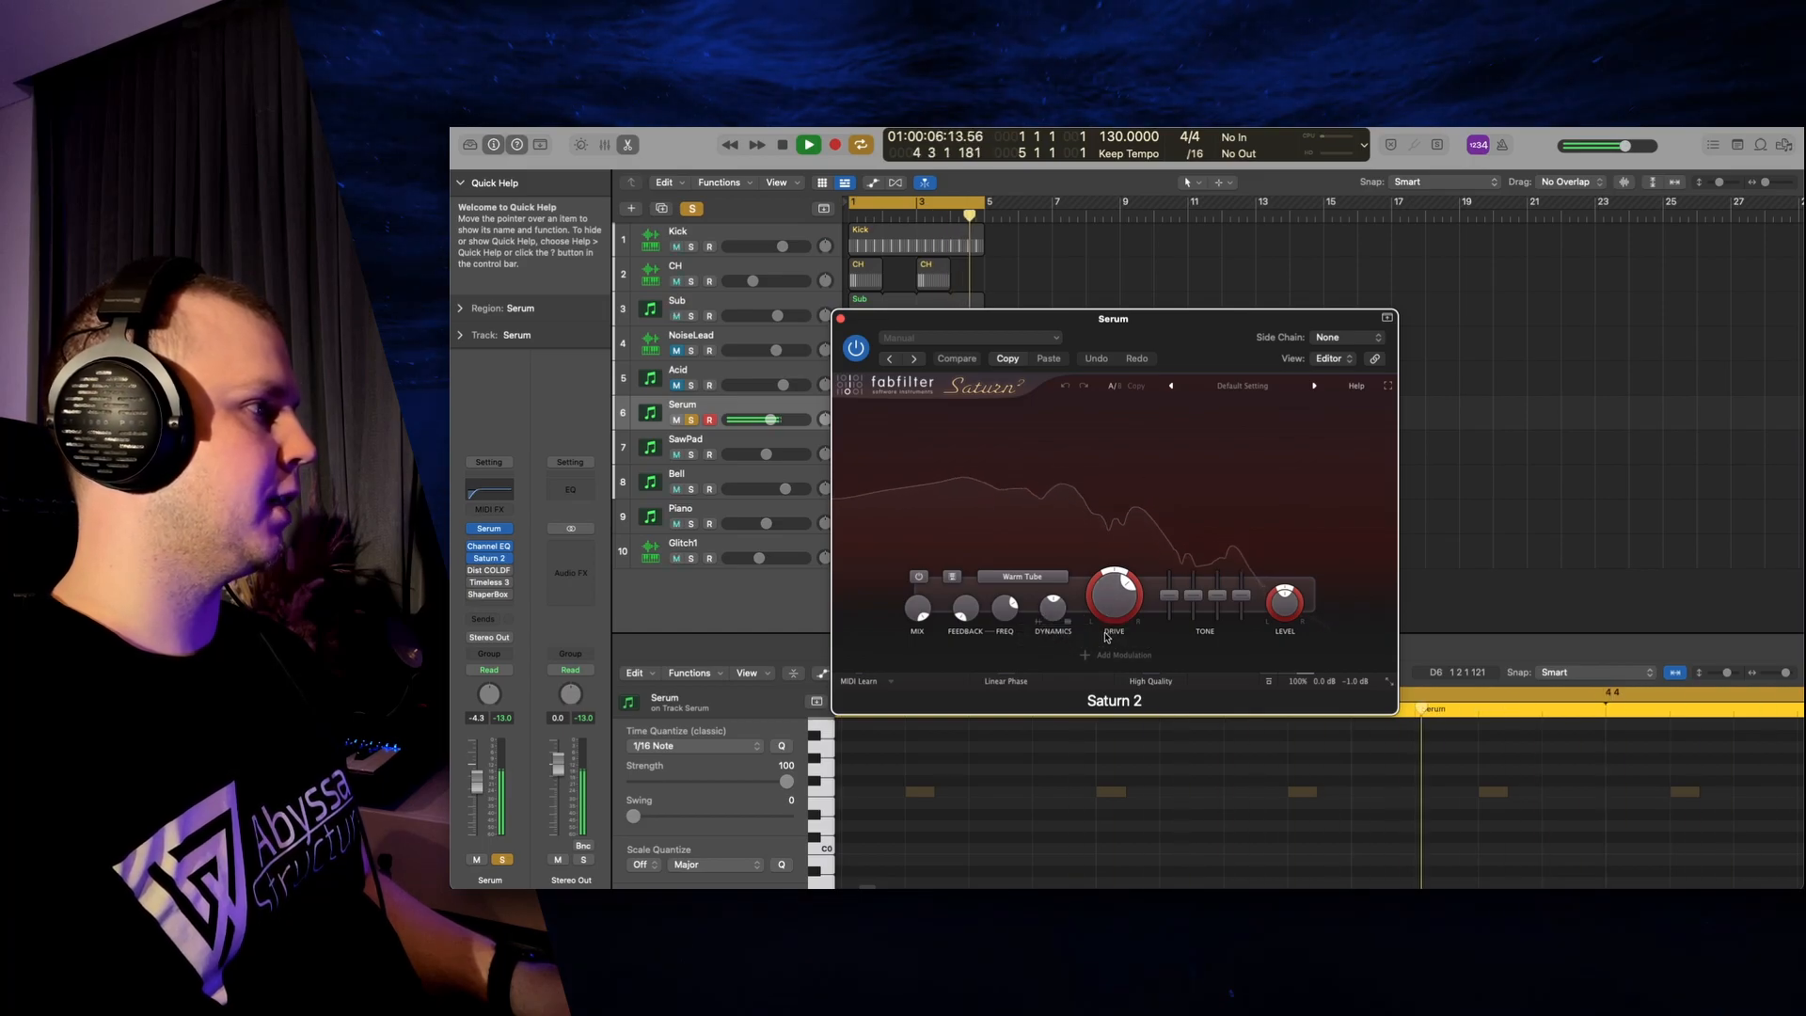
click(841, 320)
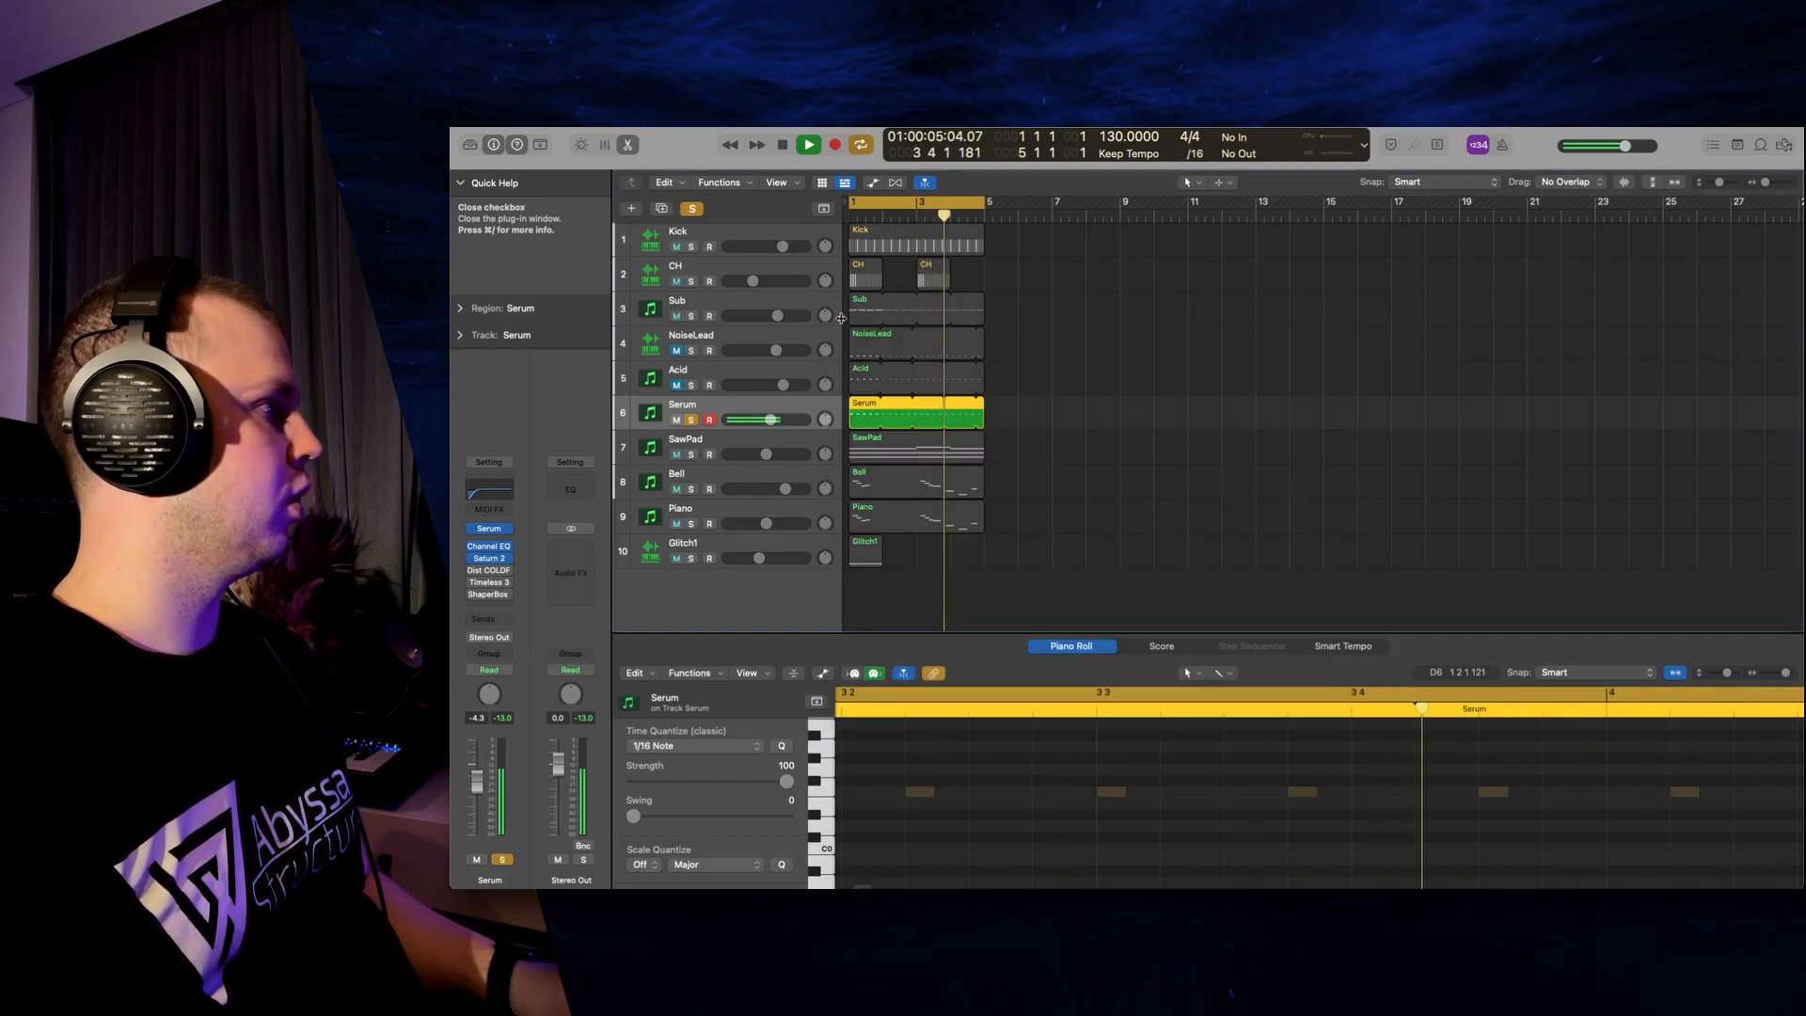
Switch on Dist COLDFIRE on the Serum channel, review its Waveshaper and Tape stages and close its window.
click(495, 570)
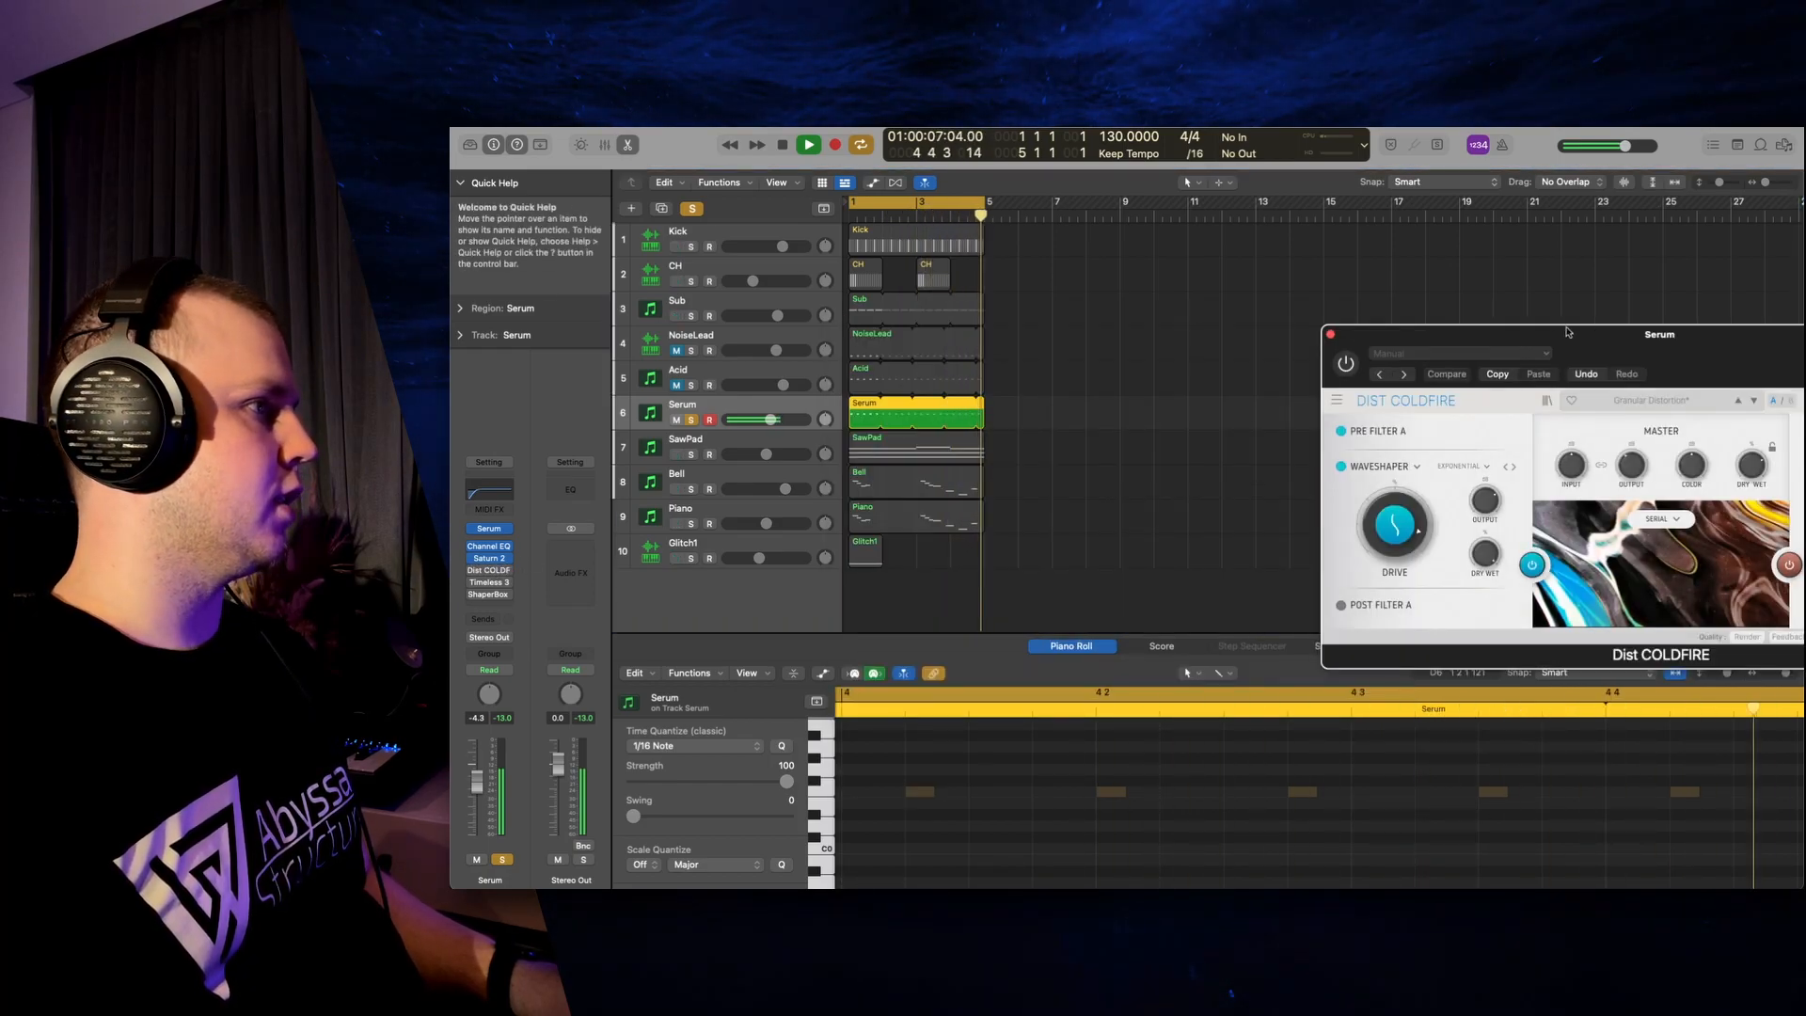
drag(1568, 337, 1095, 325)
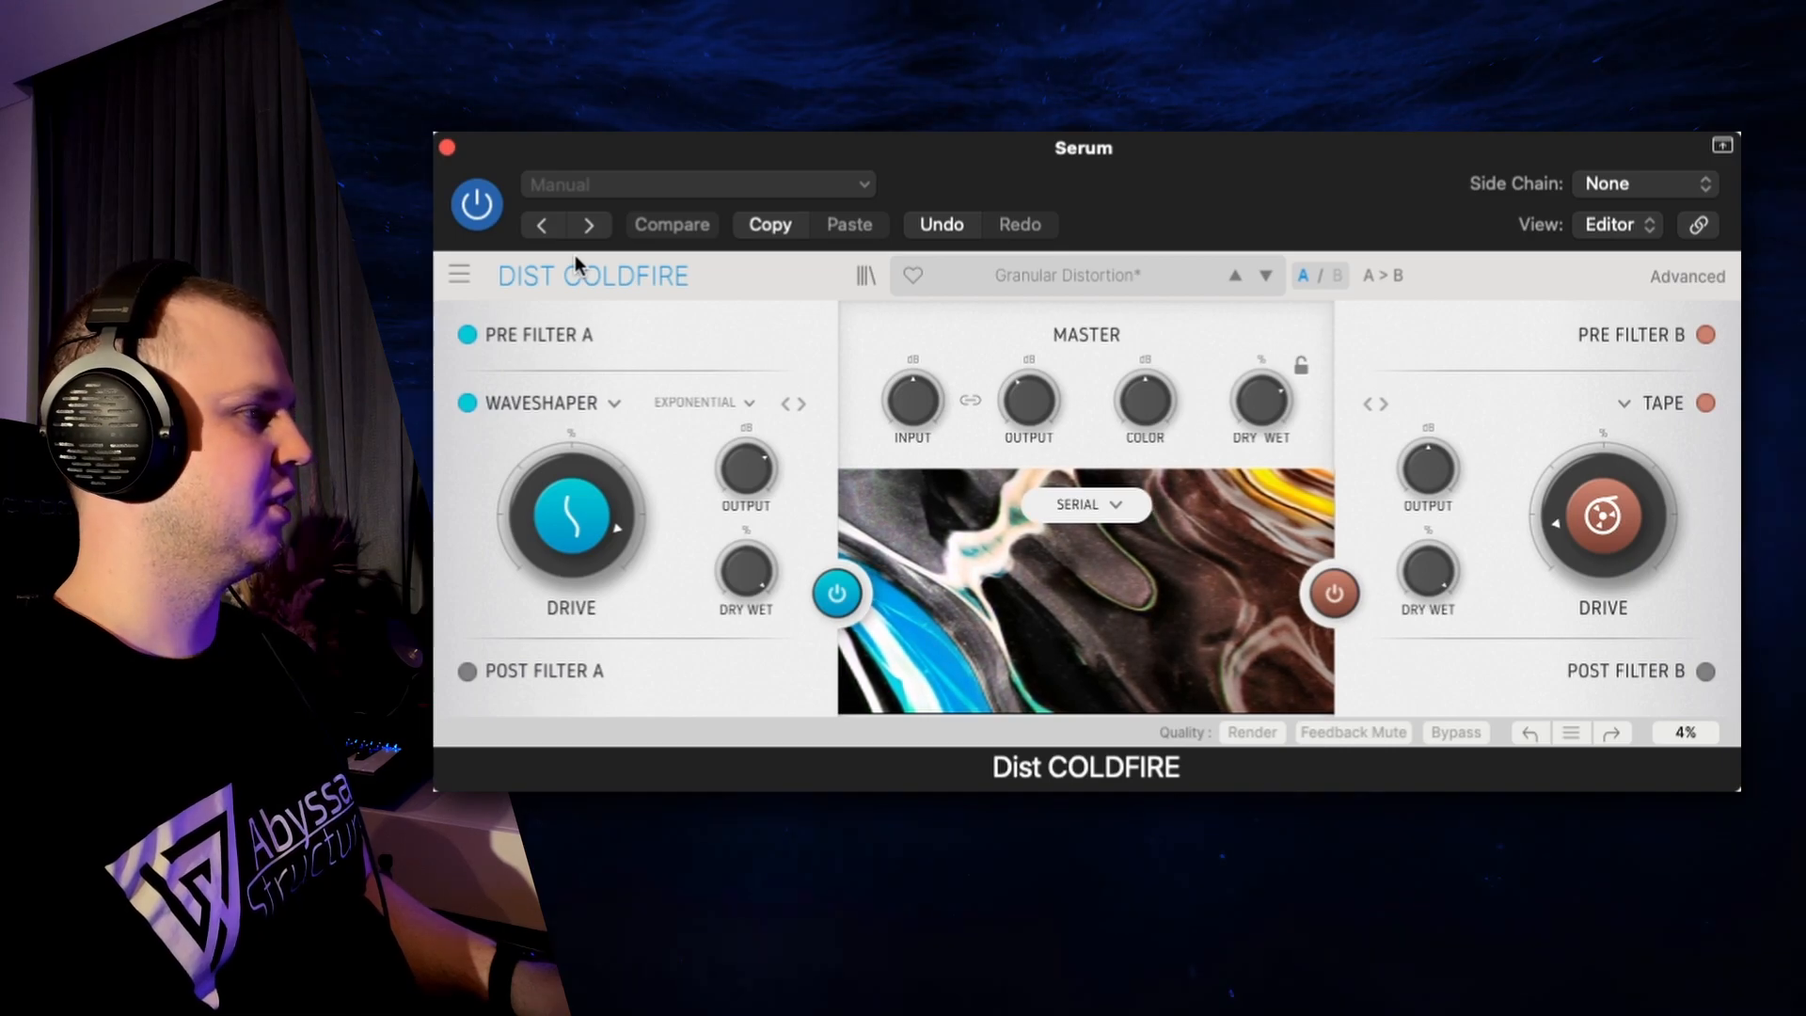
click(447, 151)
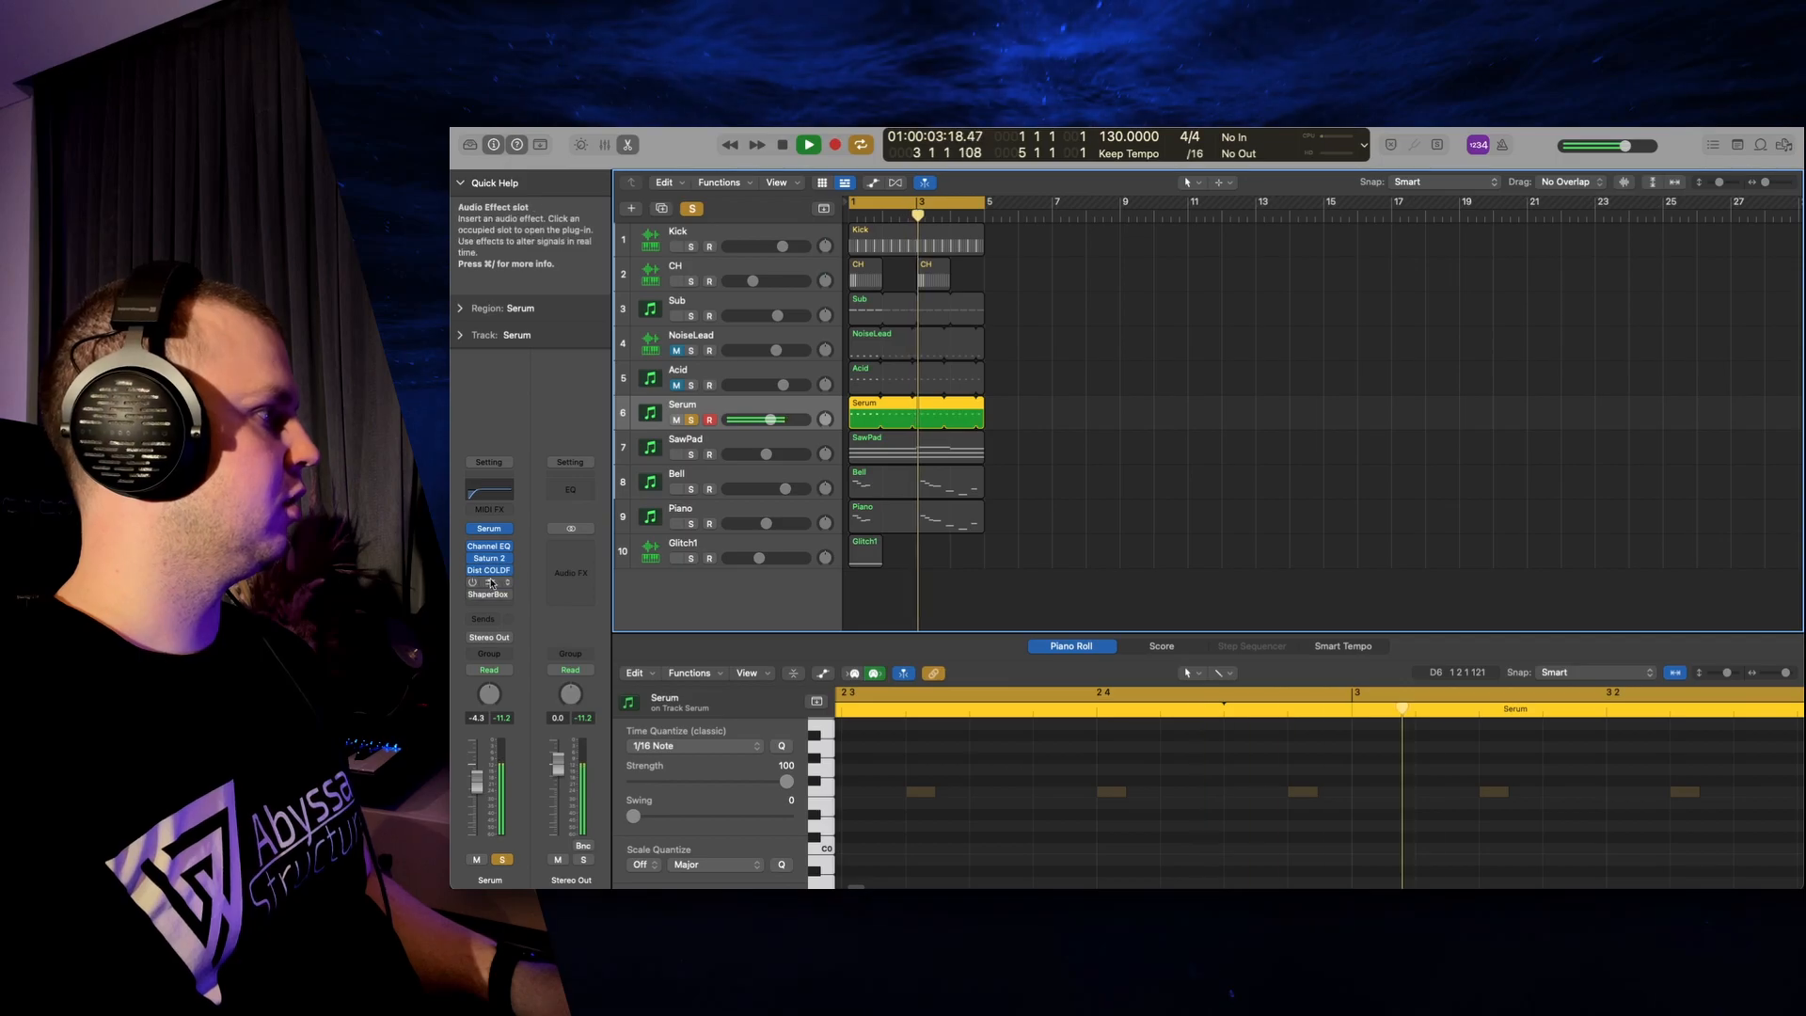
Open Timeless 3 on the Serum channel and switch the delay on.
click(490, 583)
drag(1505, 331, 1131, 318)
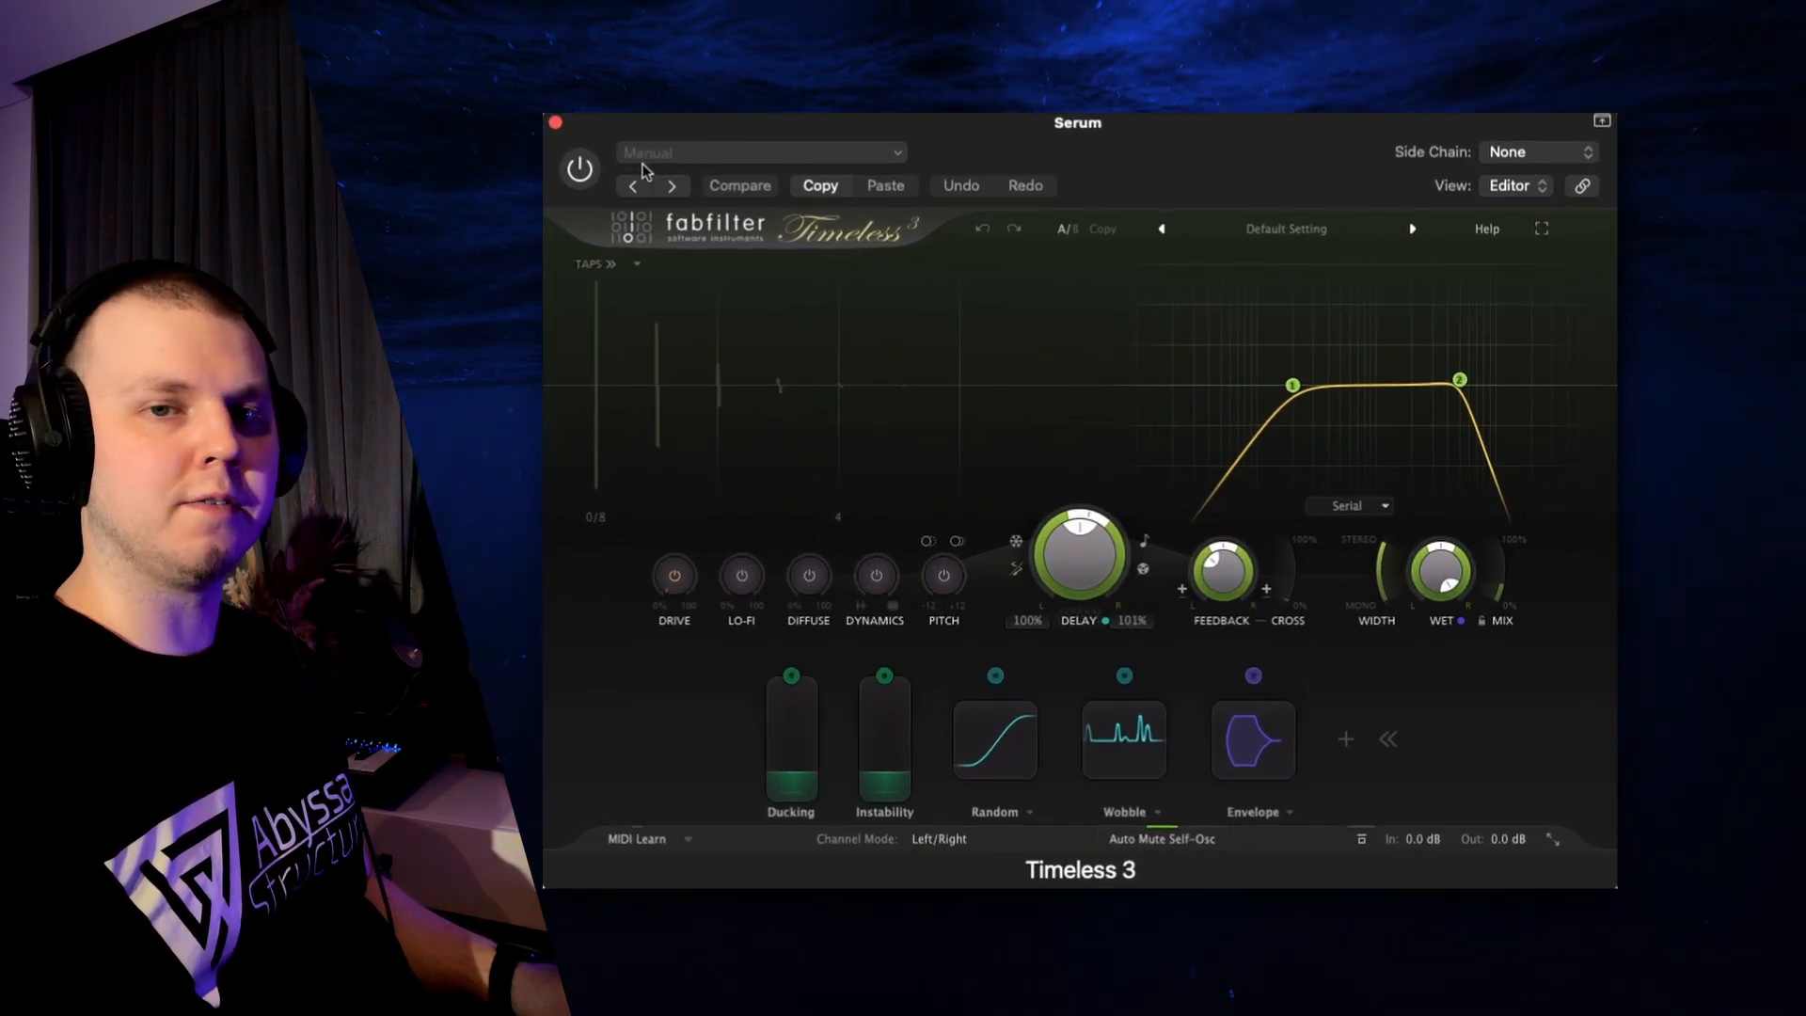
click(581, 171)
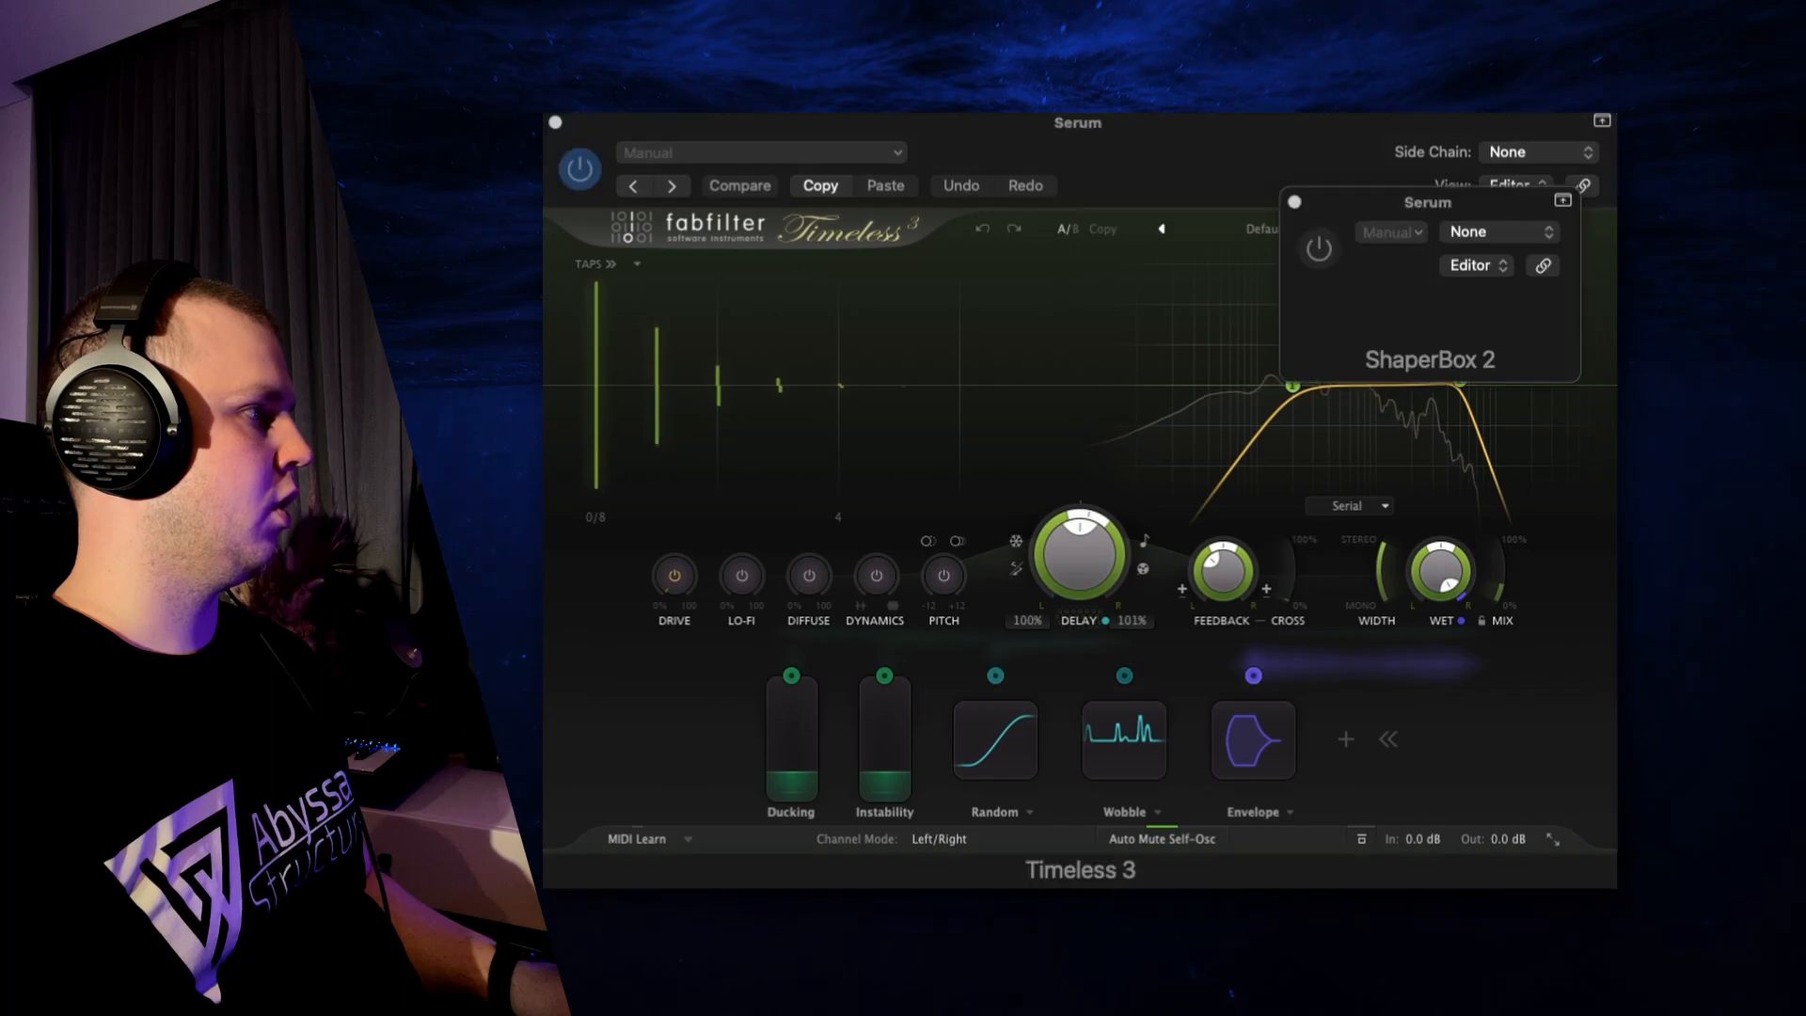
Switch on ShaperBox 2 on the Serum channel, review its Volume and Filter curves and close both open plug-in windows.
drag(1408, 224, 808, 176)
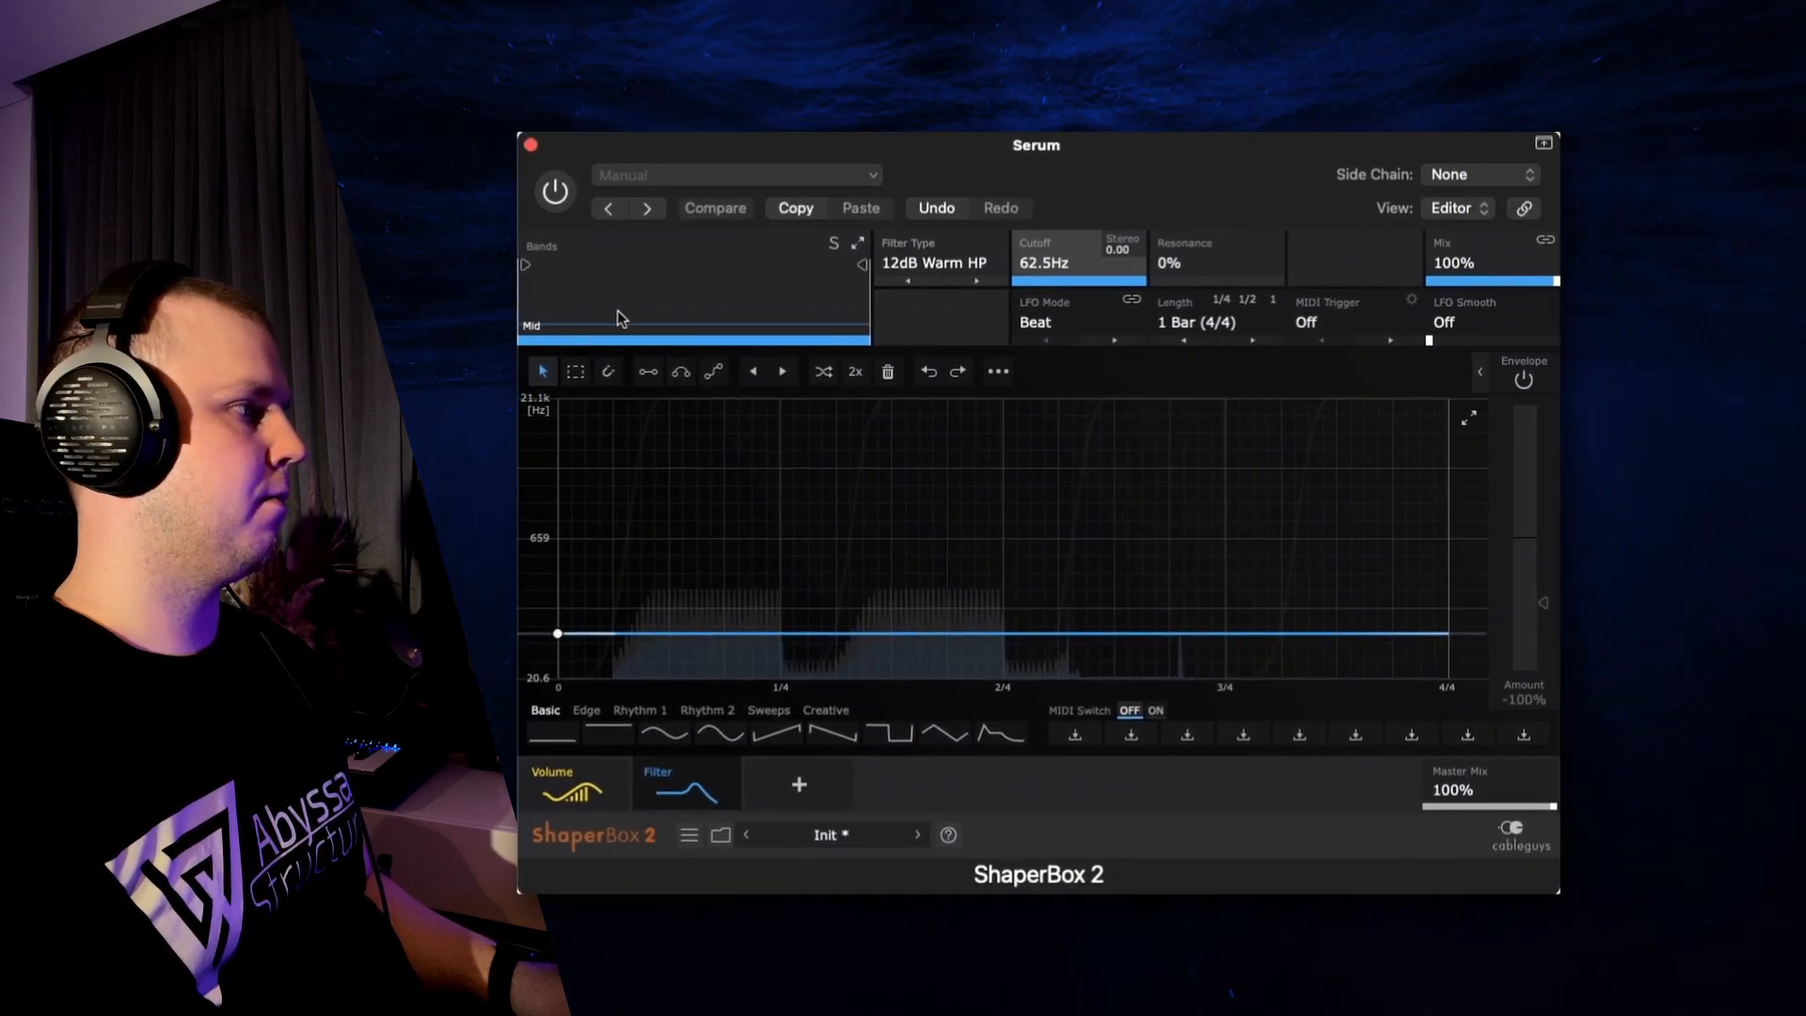
click(555, 767)
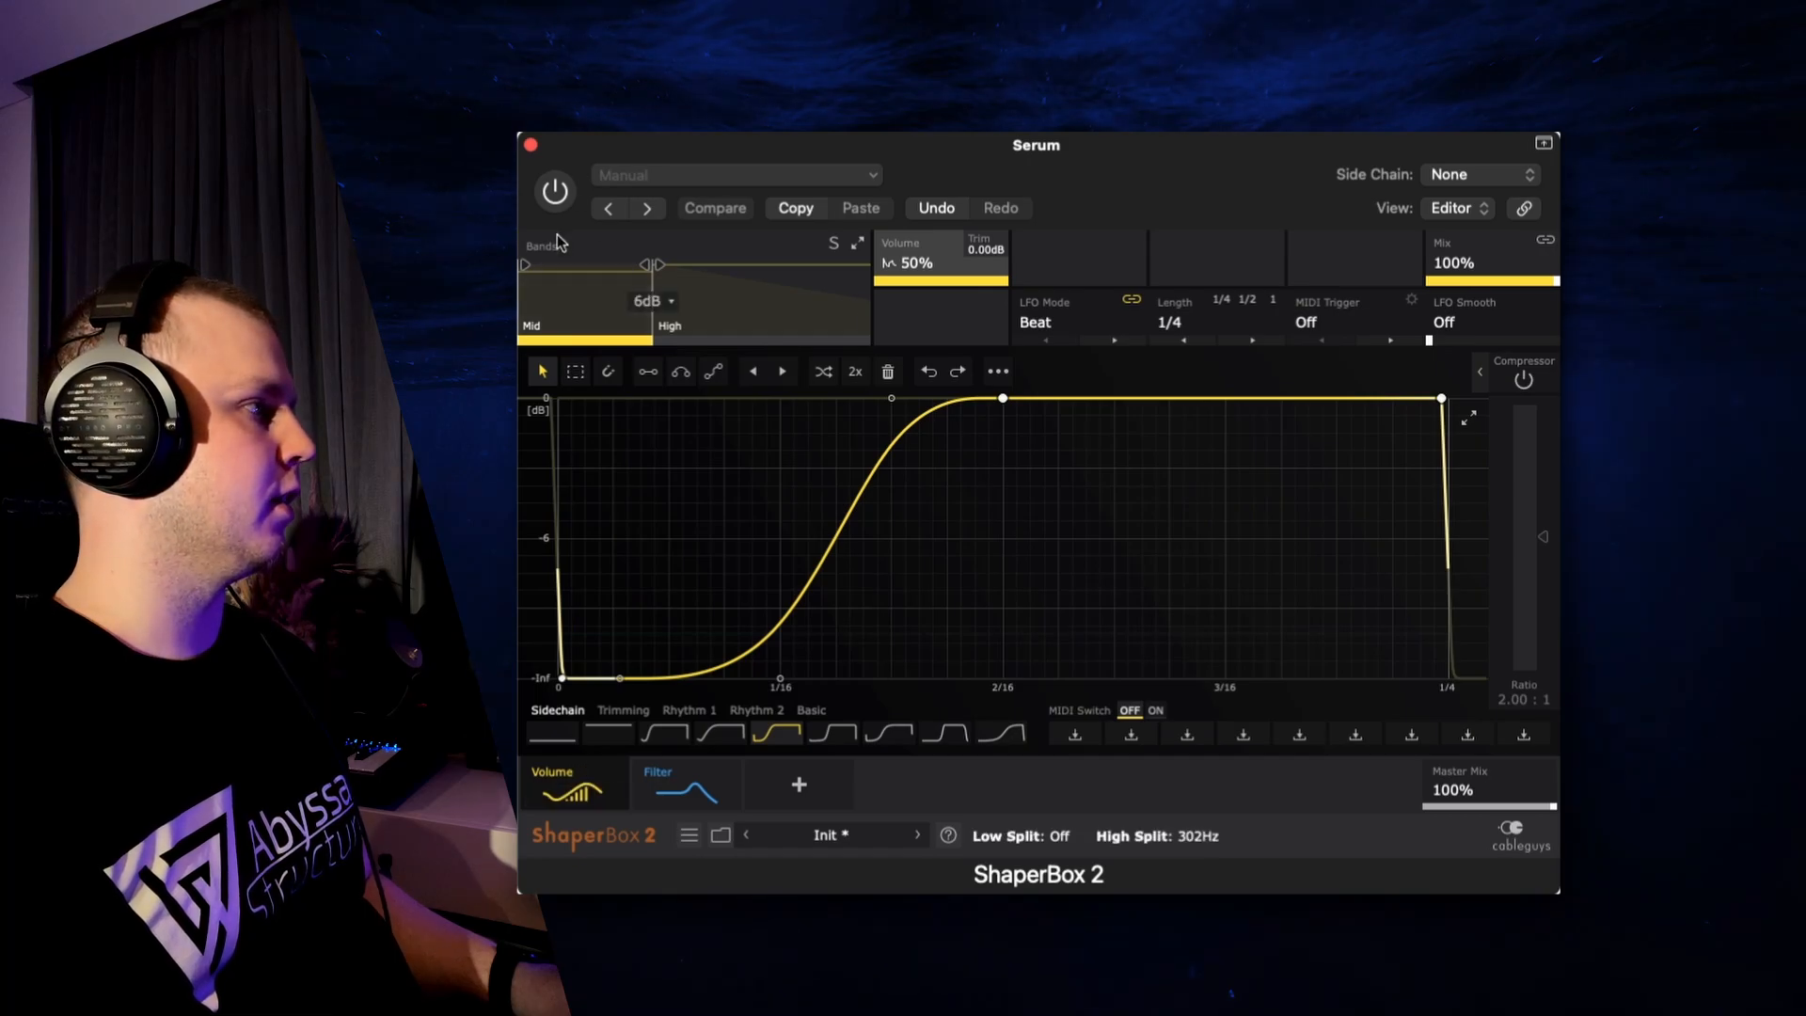
click(555, 191)
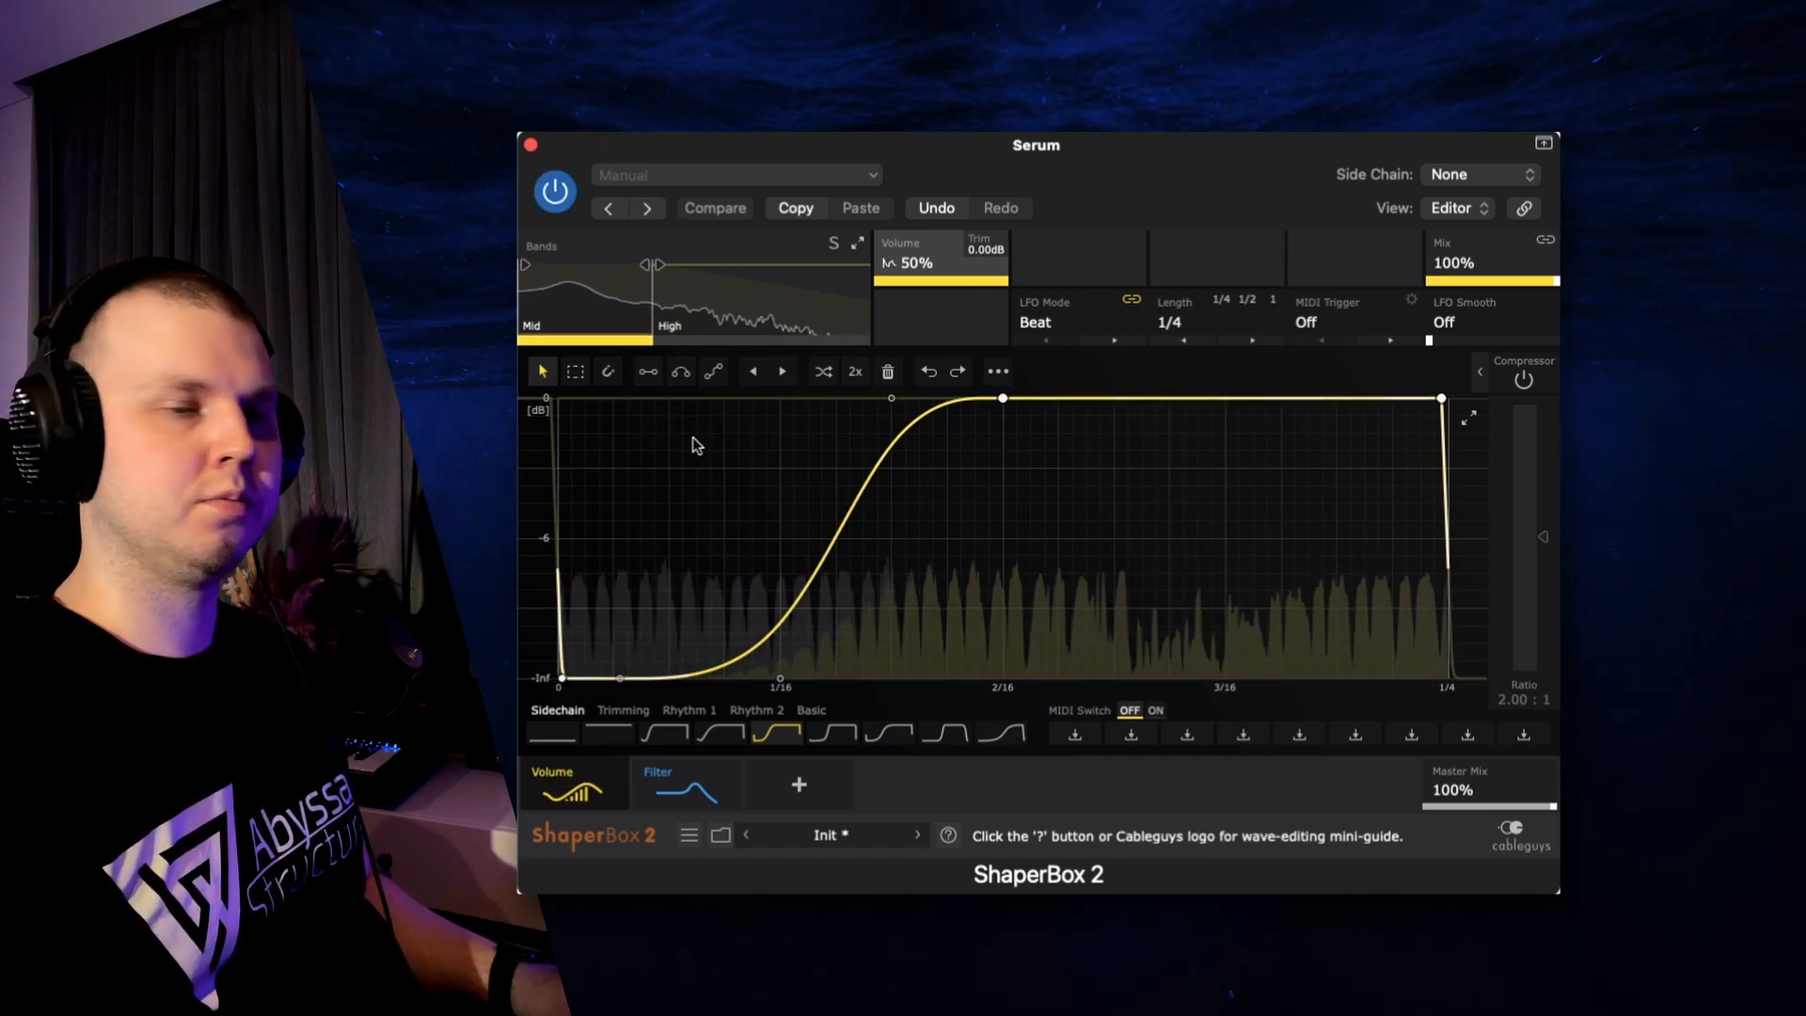
click(683, 775)
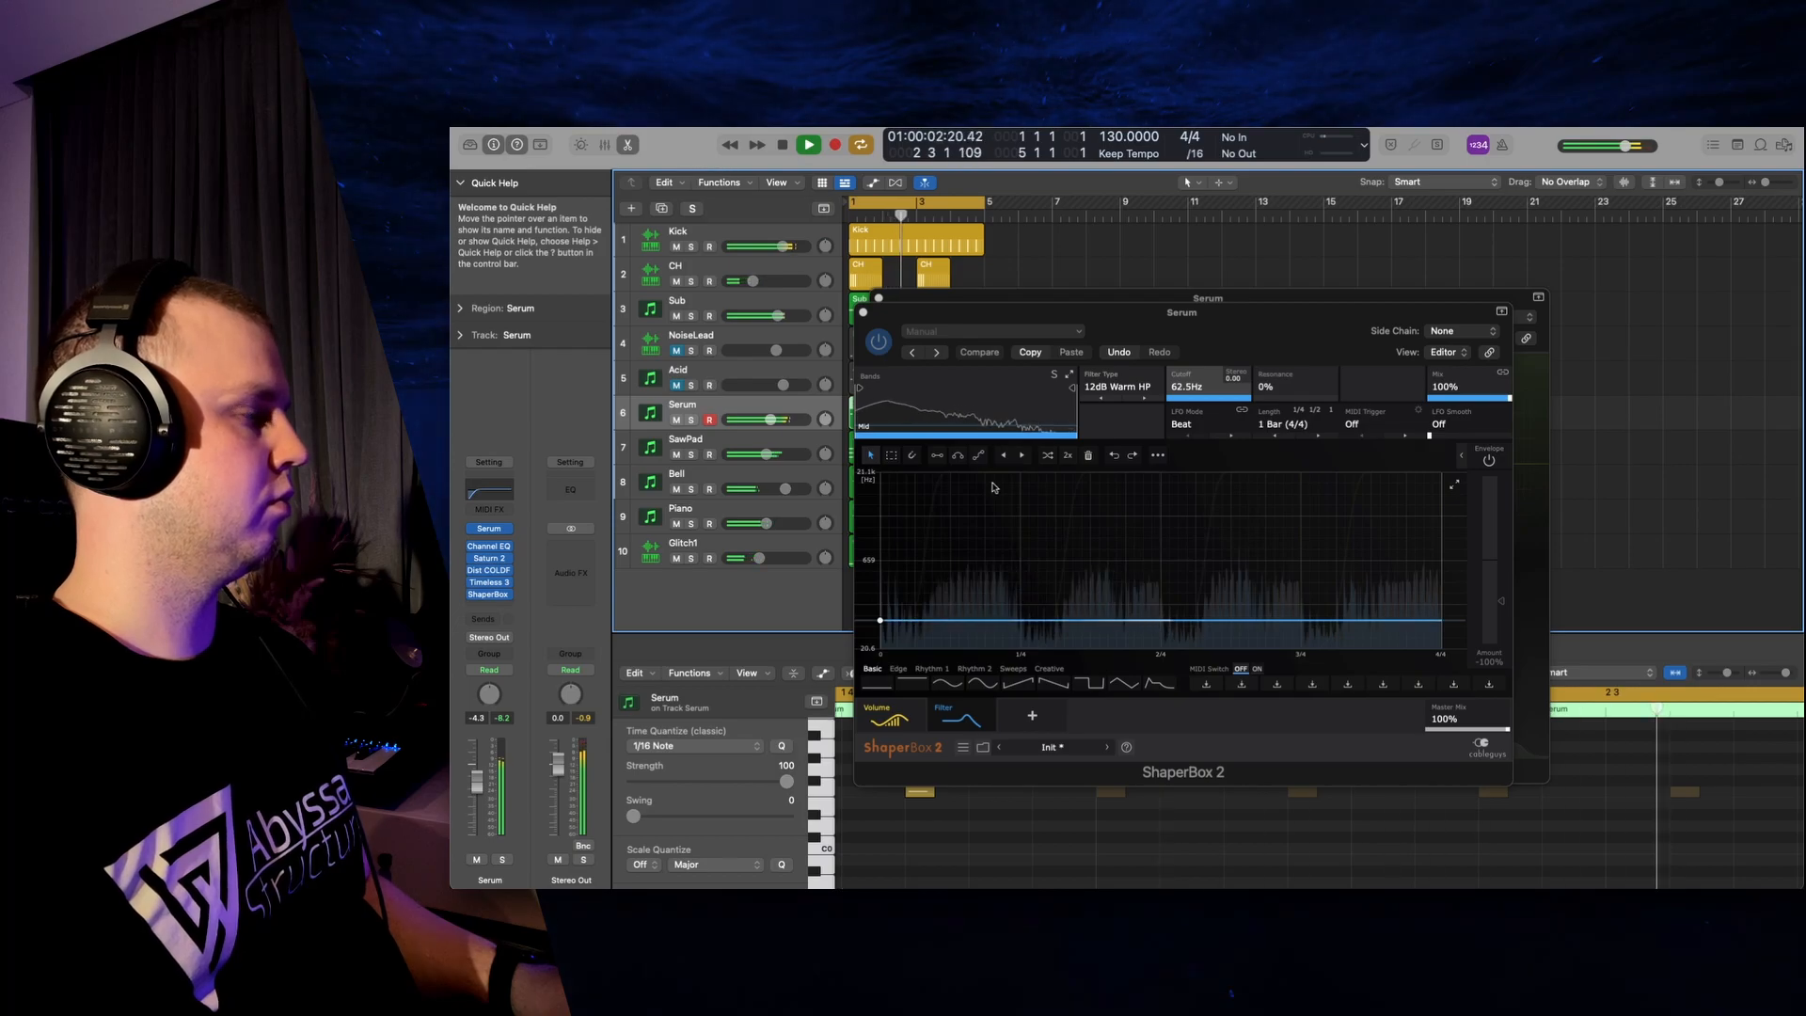
click(864, 314)
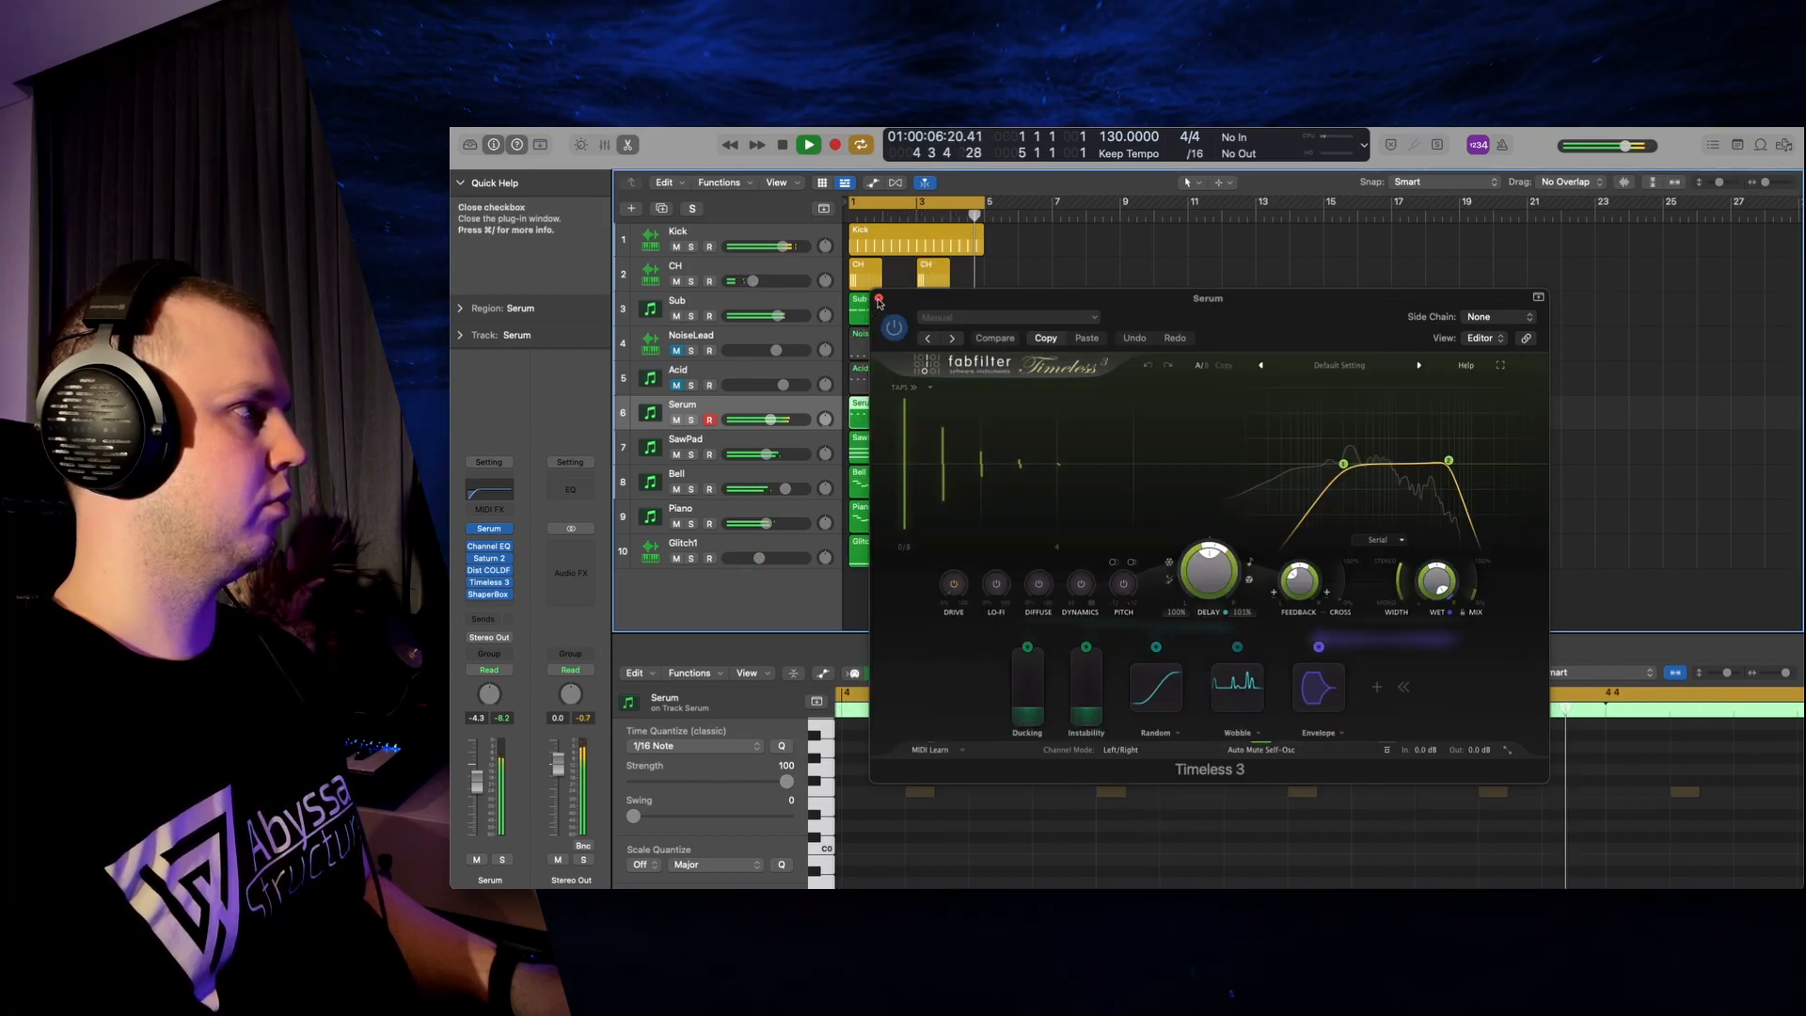
click(880, 302)
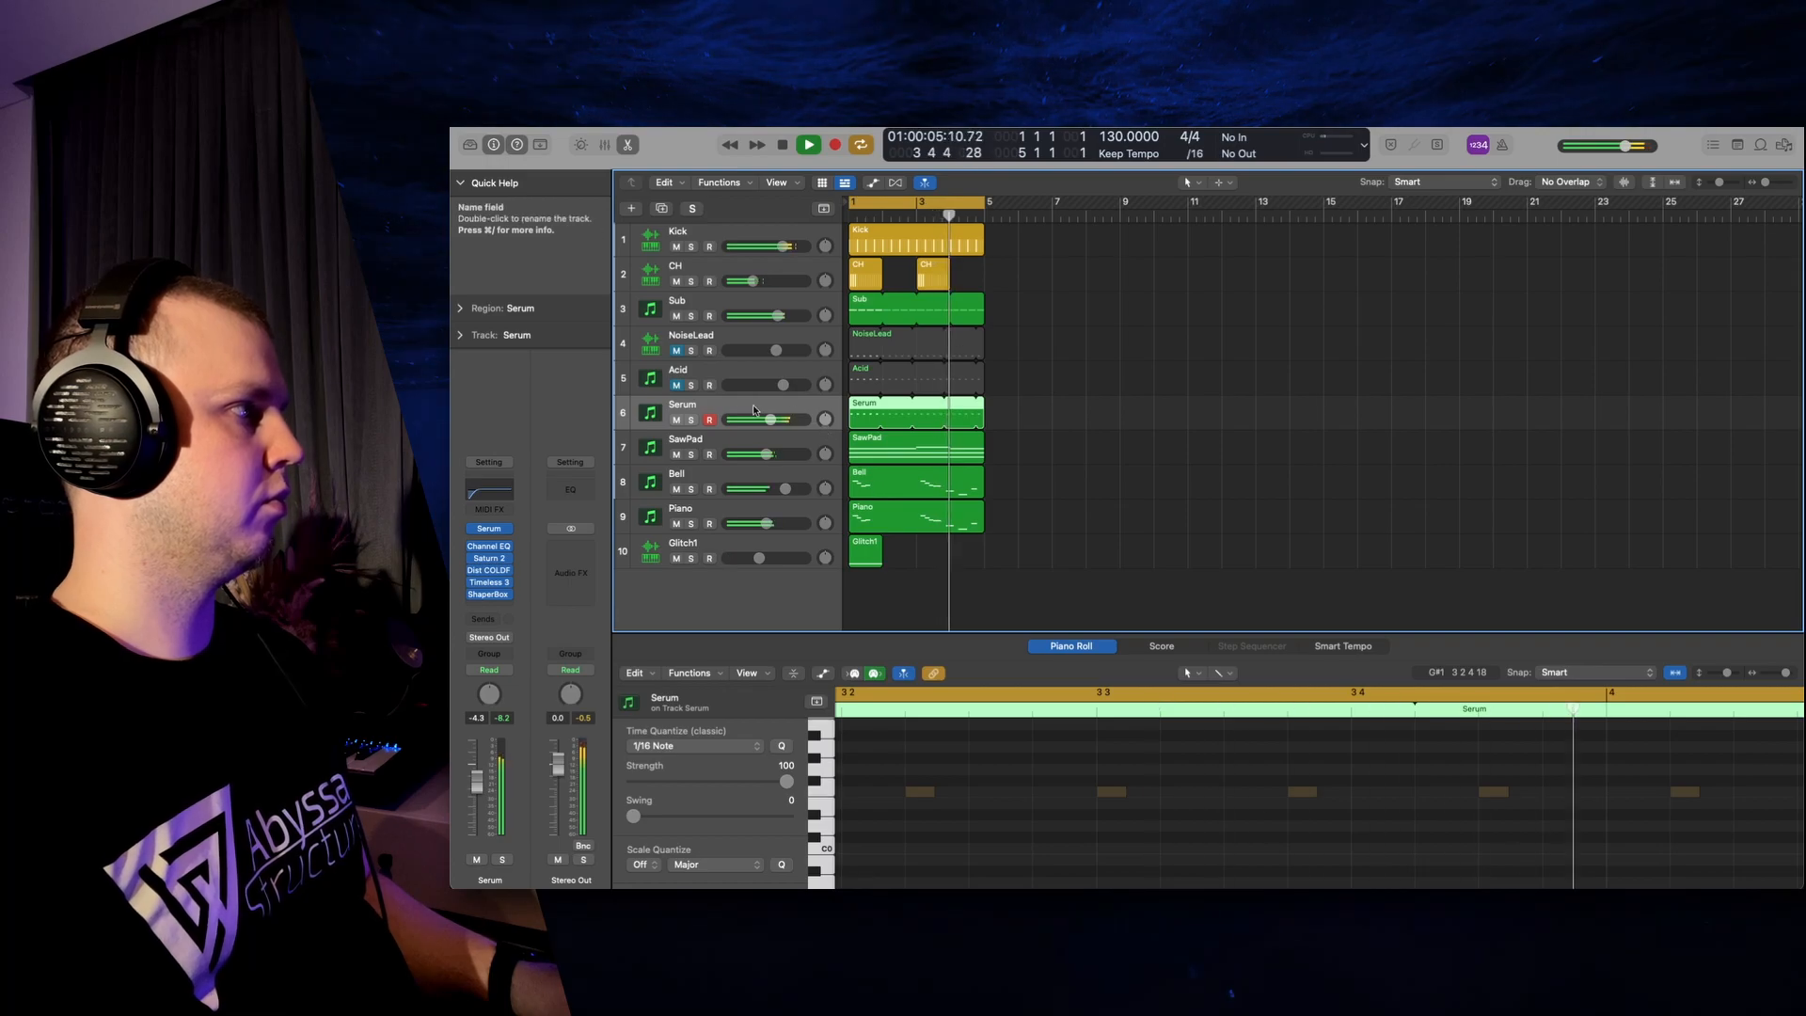
Mute the Serum track and unmute Acid, leaving Acid unsoloed to hear it within the full loop.
click(675, 421)
click(676, 384)
click(691, 385)
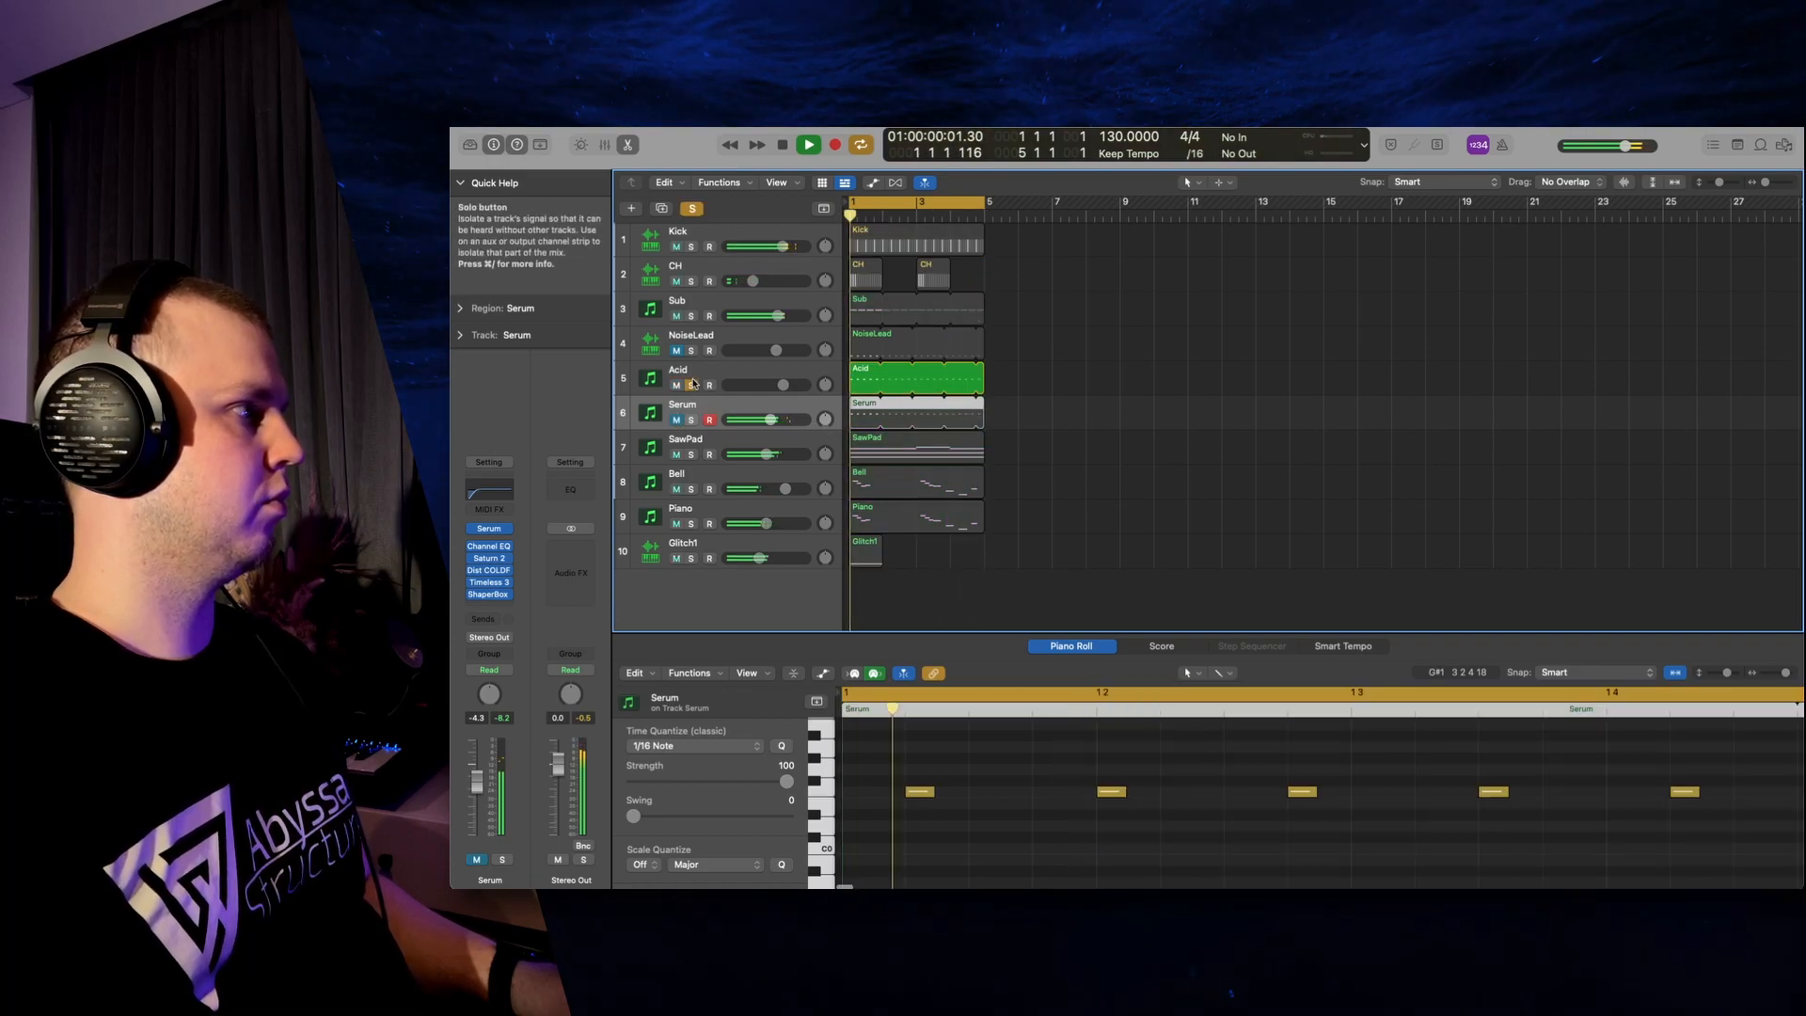
click(691, 385)
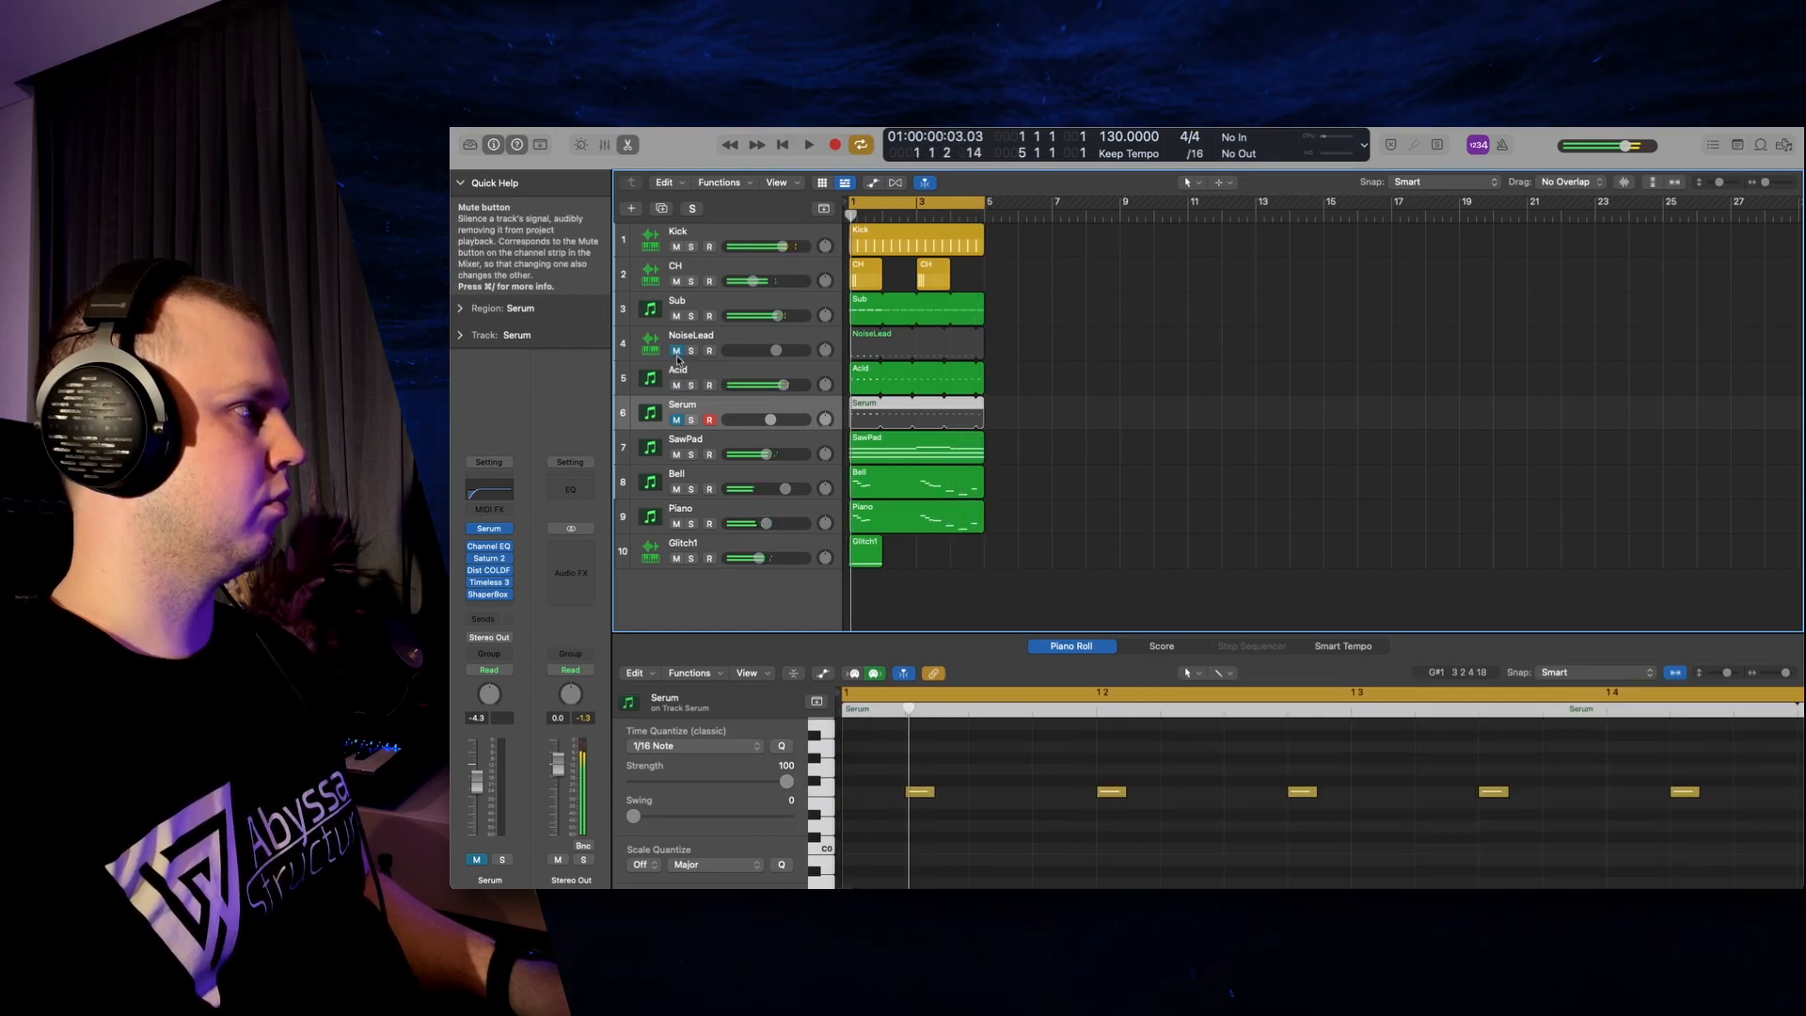
Mute Acid, unmute NoiseLead and play the loop to hear that lead in context, stopping playback at the end.
click(676, 386)
click(676, 352)
key(space)
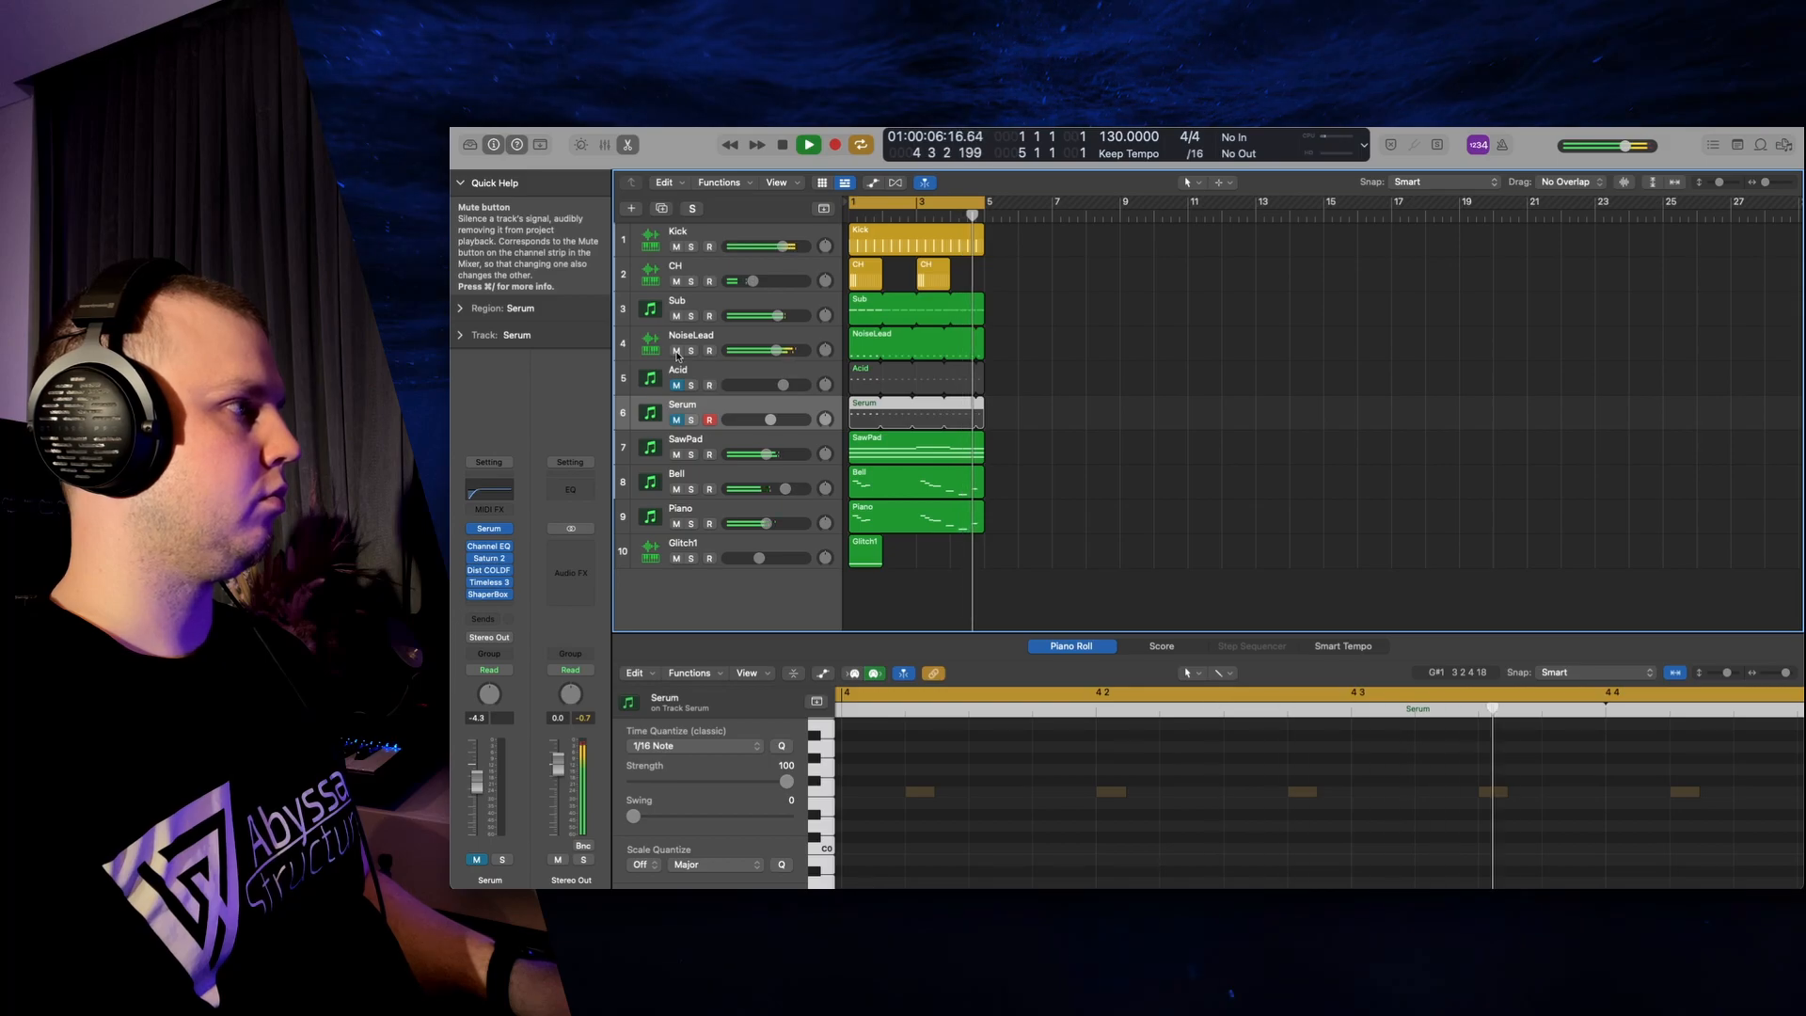
key(space)
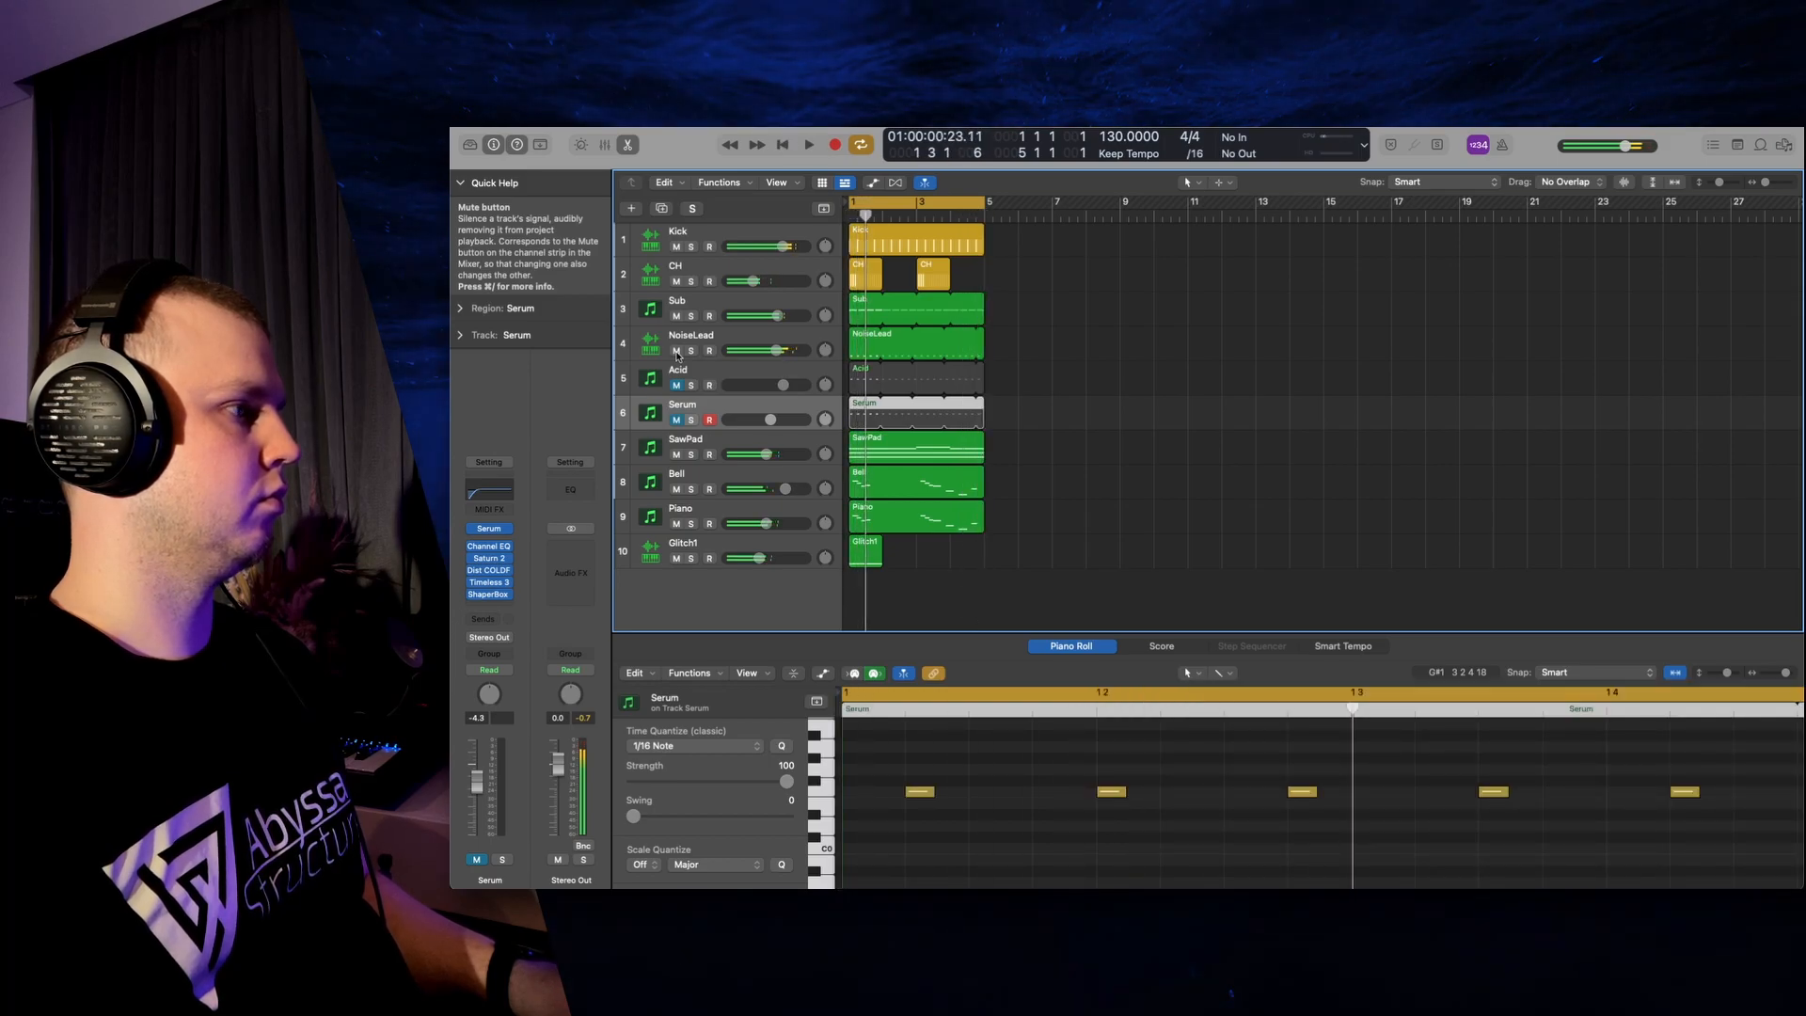